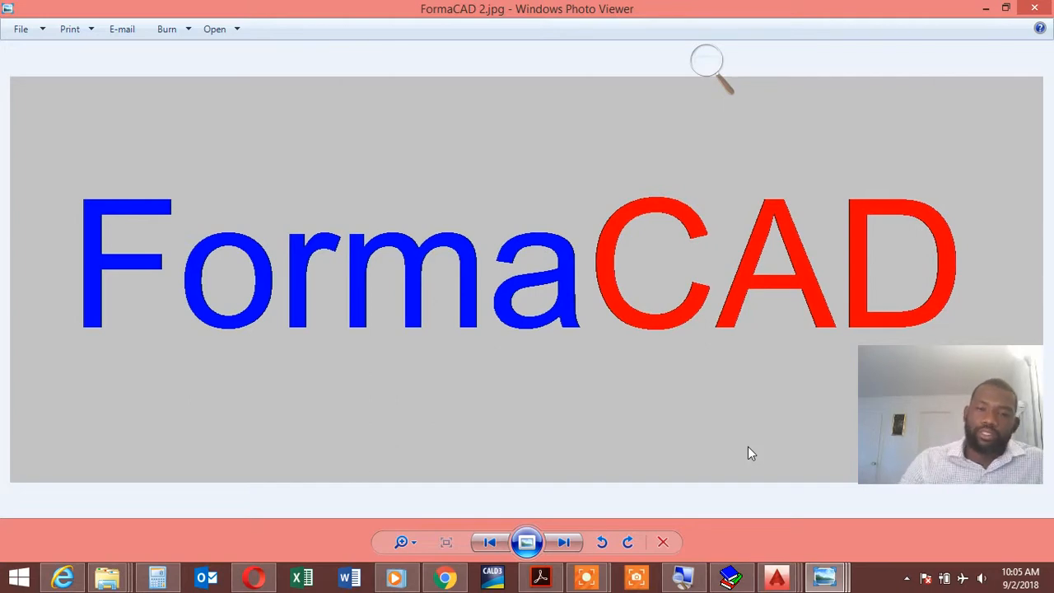
Switch to AutoCAD with the PORFIL-3D drawing and look over the 2D house floor plan.
click(774, 563)
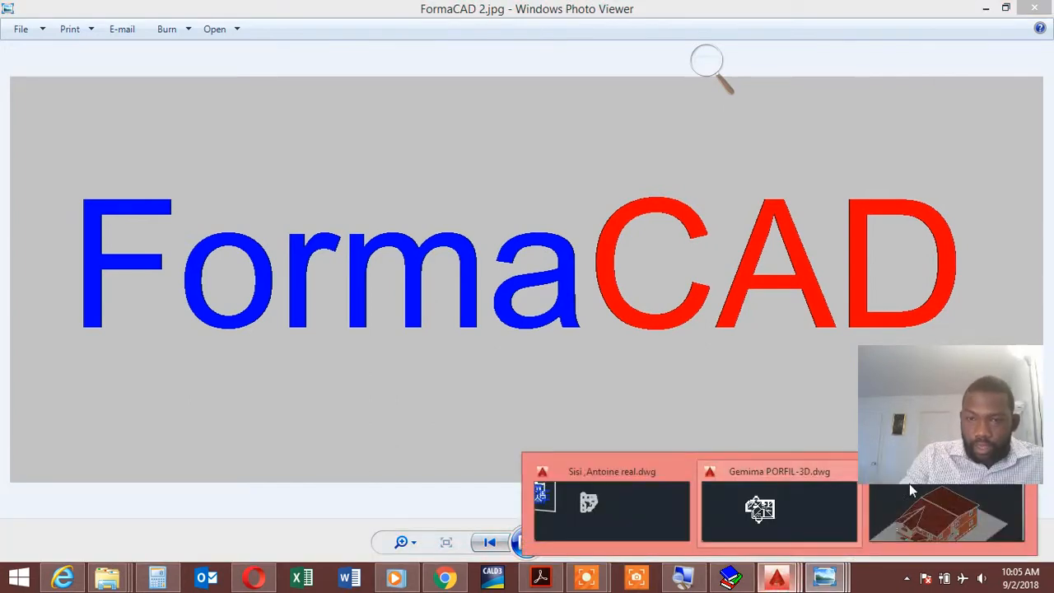
click(776, 475)
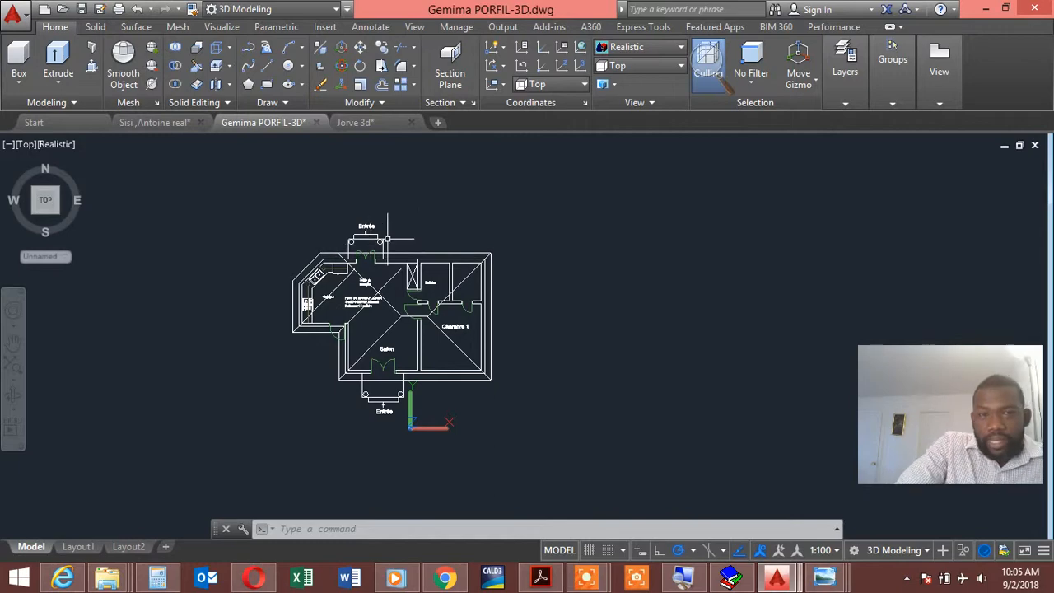
scroll(411, 247, up, 1)
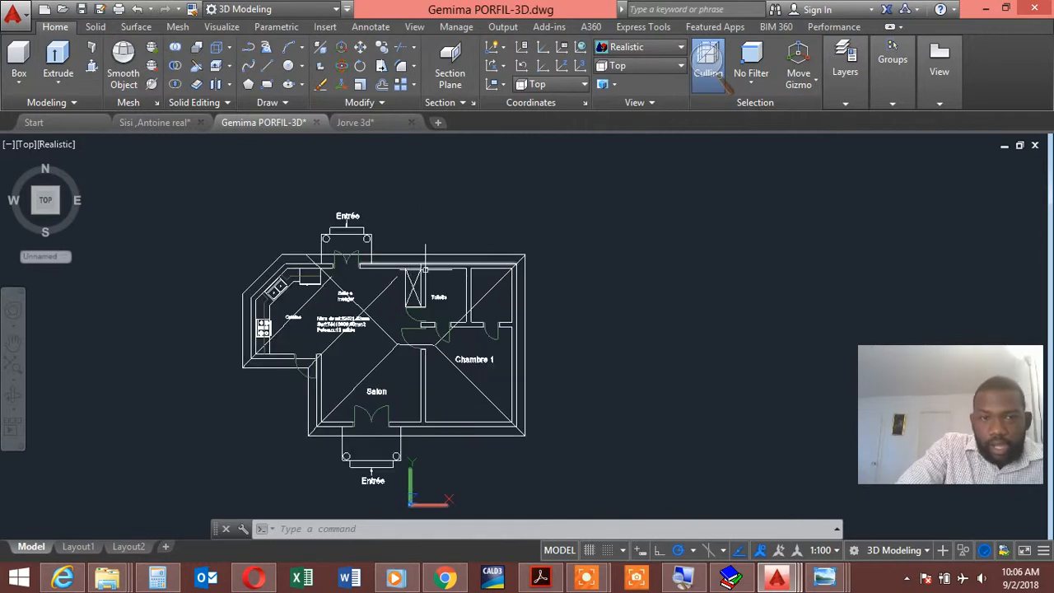
scroll(424, 280, down, 3)
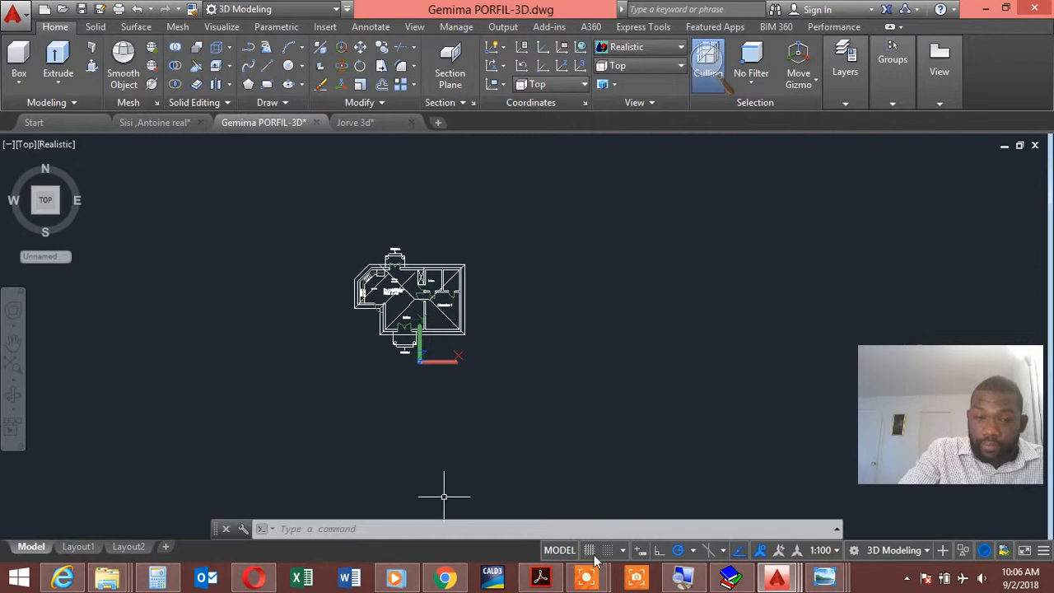
Examine the house rendering Jasm.jpeg in Windows Photo Viewer and return to the PORFIL-3D drawing in AutoCAD.
mouse_move(828, 581)
click(775, 495)
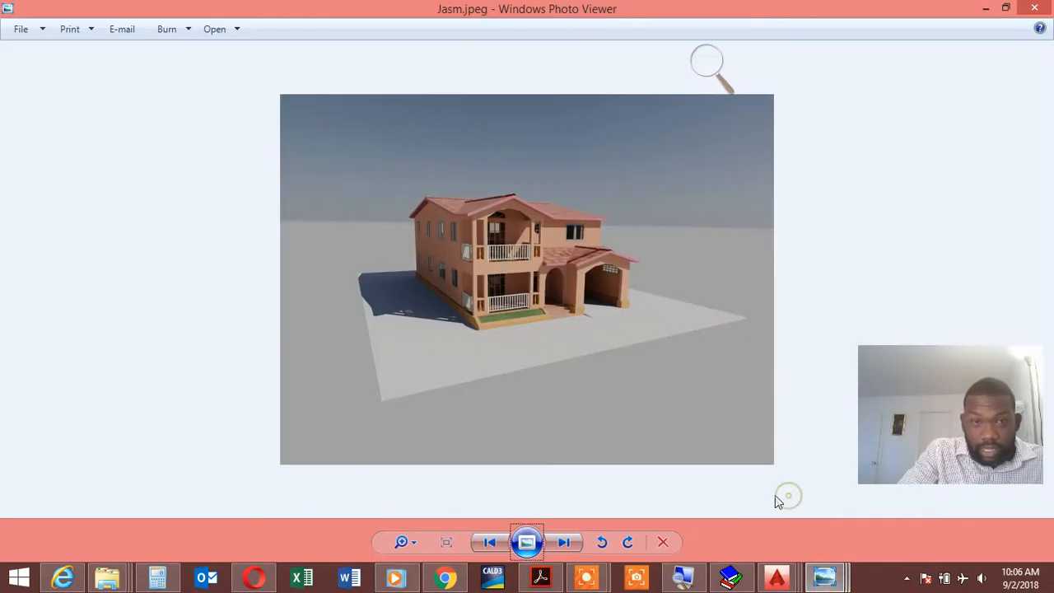
scroll(556, 225, up, 3)
scroll(559, 243, down, 3)
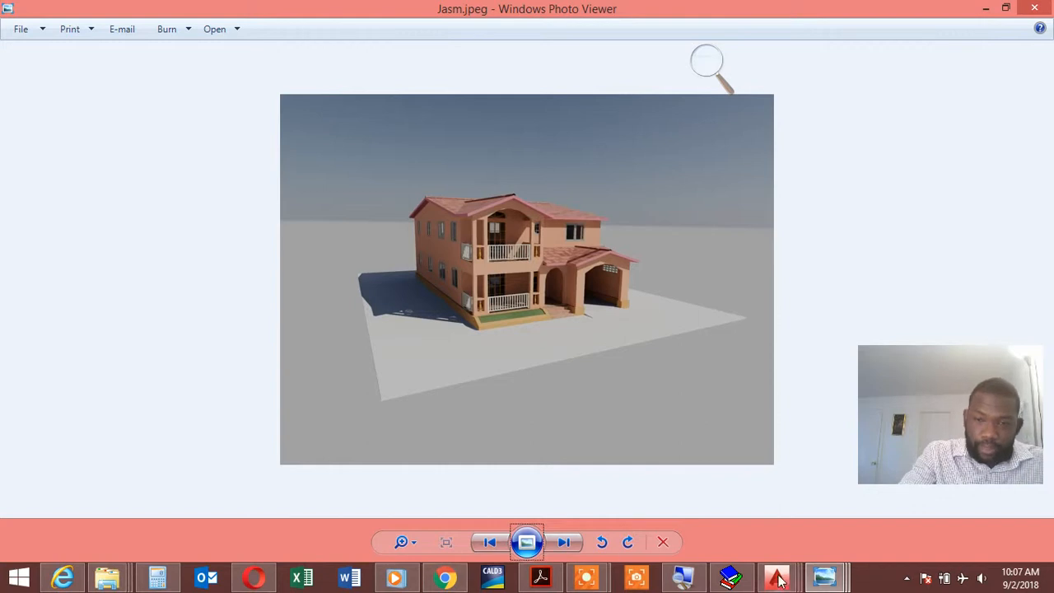
mouse_move(779, 580)
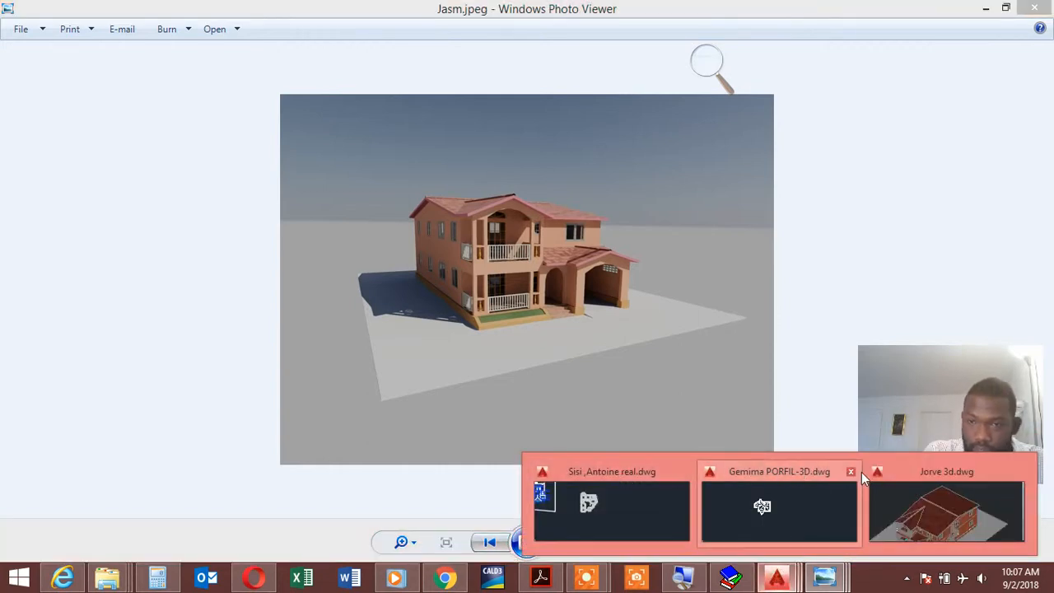
click(774, 472)
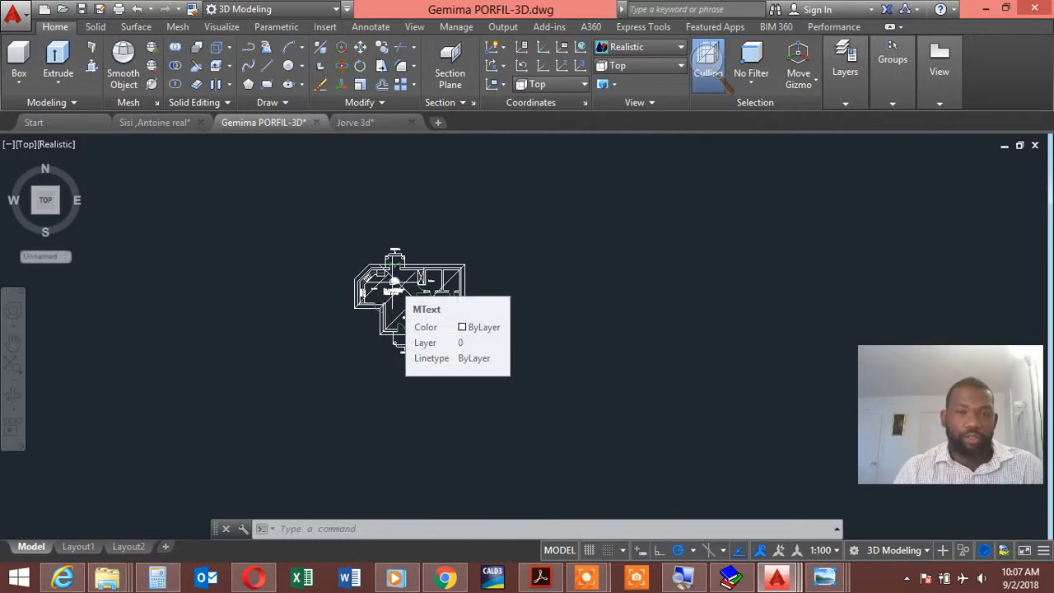
Set the floor plan's view to SW Isometric.
click(648, 105)
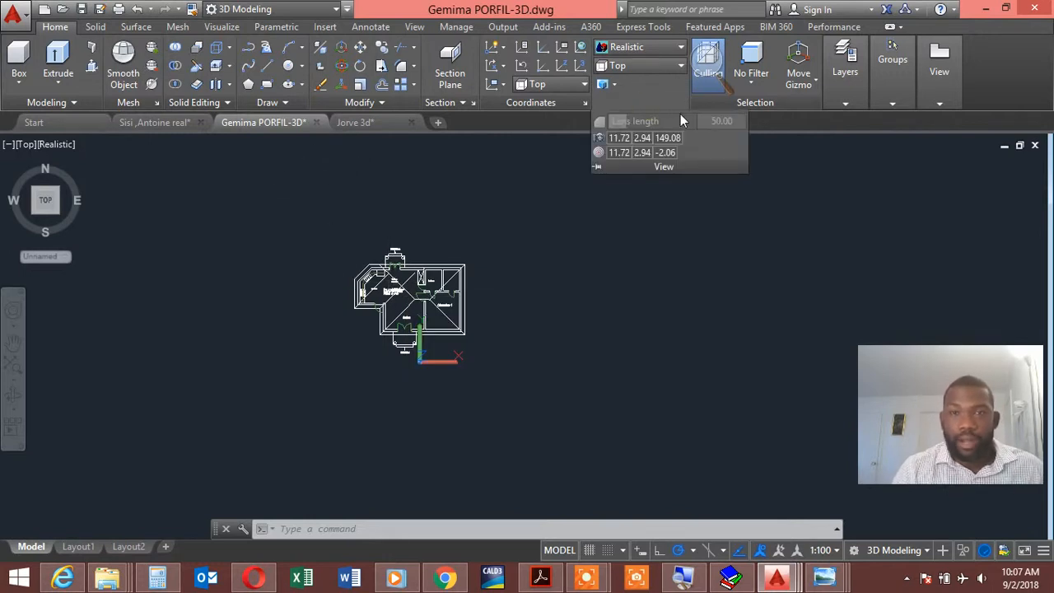
click(637, 65)
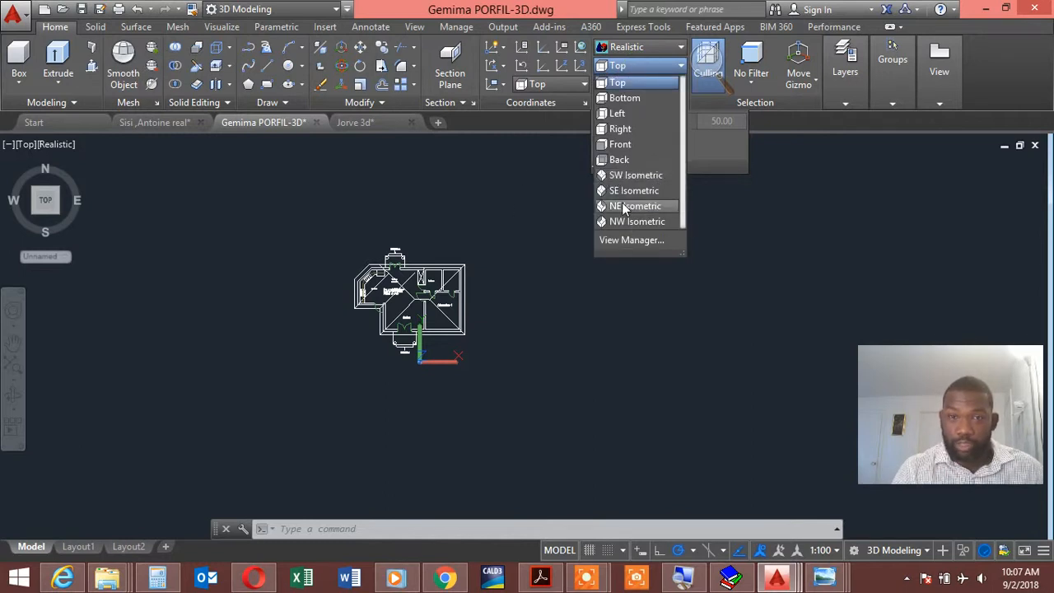
click(637, 176)
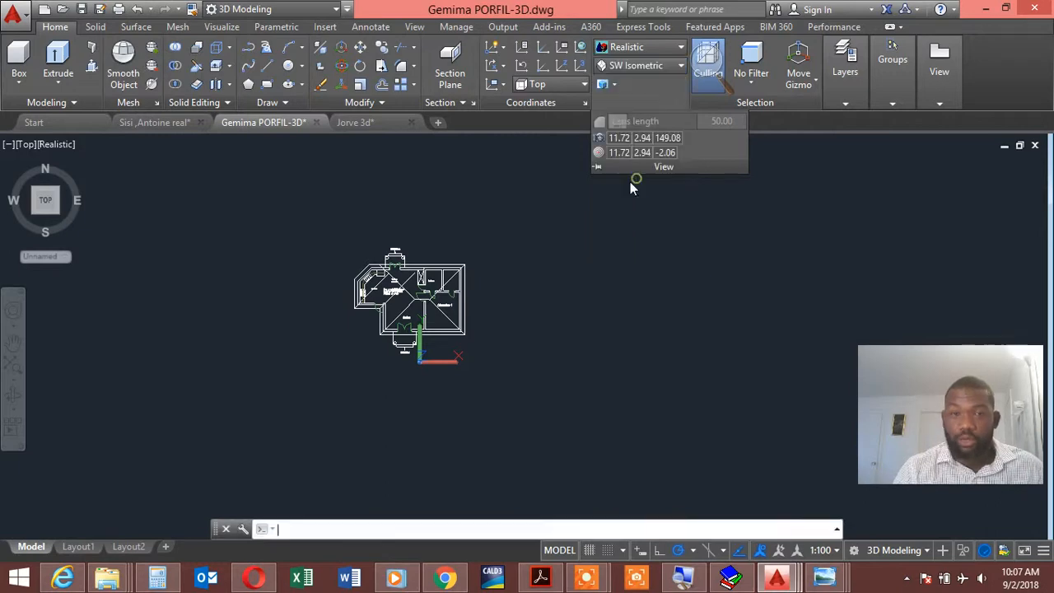
scroll(503, 395, up, 5)
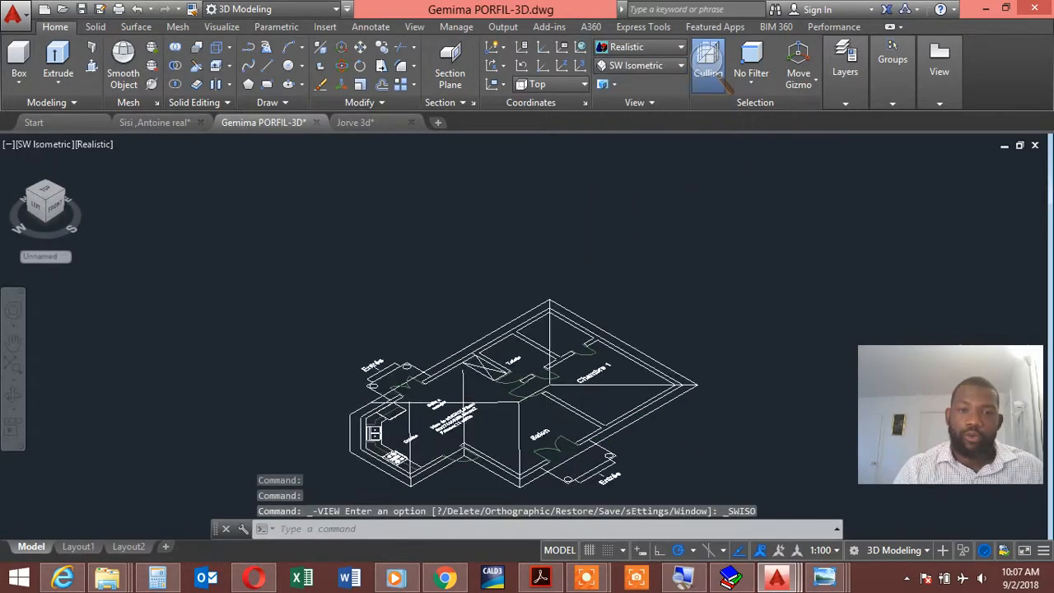
scroll(502, 396, down, 5)
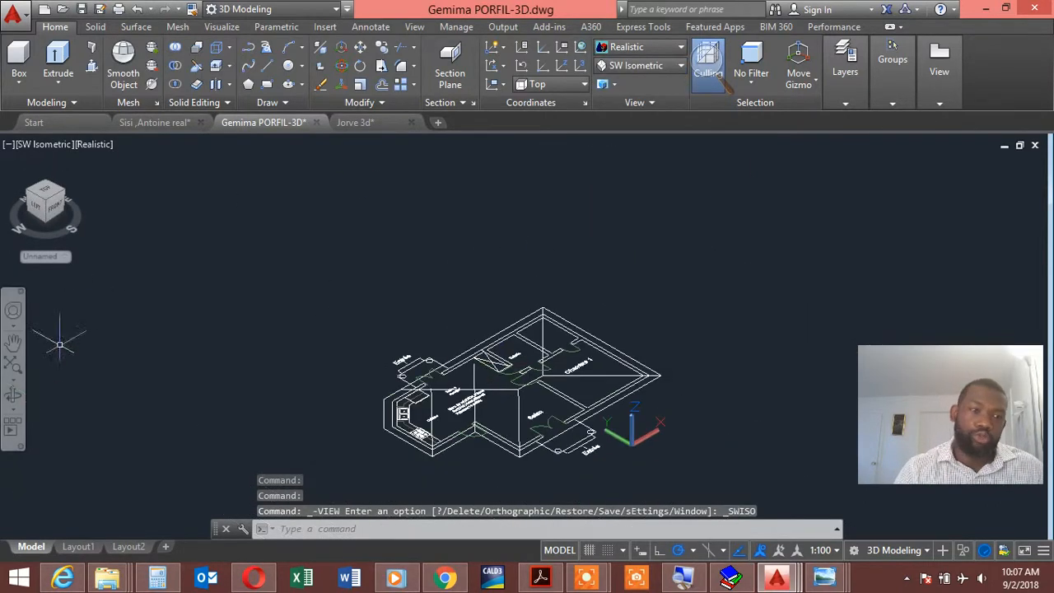
Orbit the floor plan from the SW Isometric view to a custom 3D angle that shows the walls clearly.
click(13, 395)
drag(639, 331, 569, 336)
right_click(548, 250)
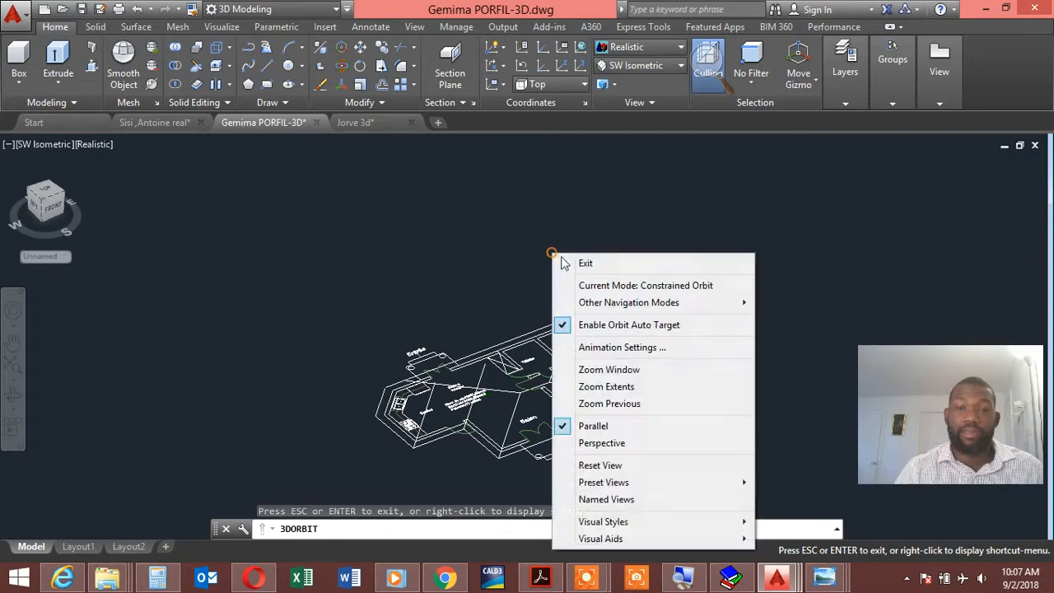
click(581, 263)
scroll(494, 354, up, 3)
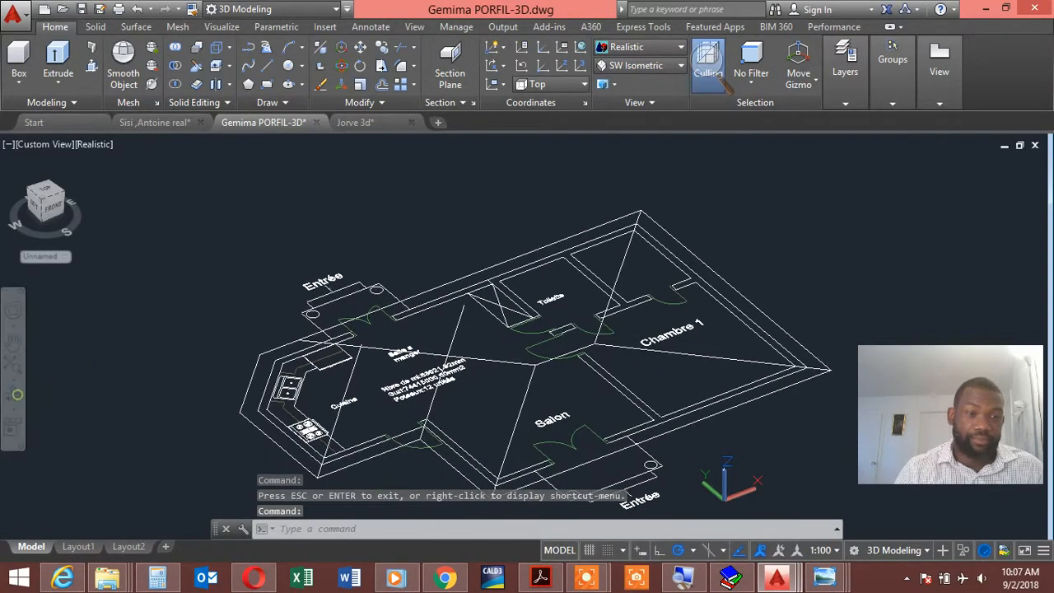
click(13, 394)
drag(500, 271, 458, 191)
right_click(455, 194)
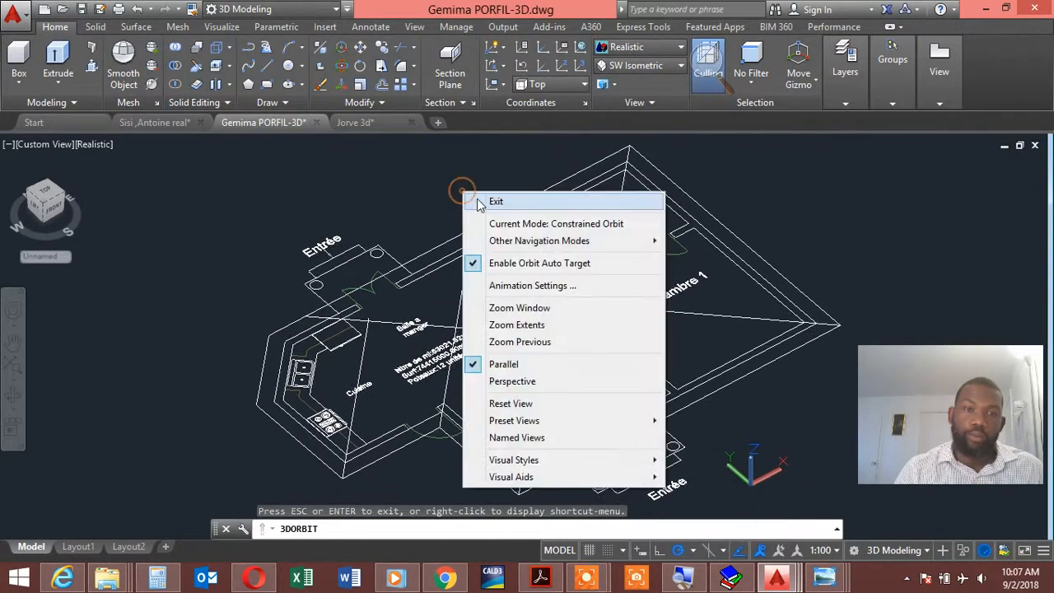
click(466, 203)
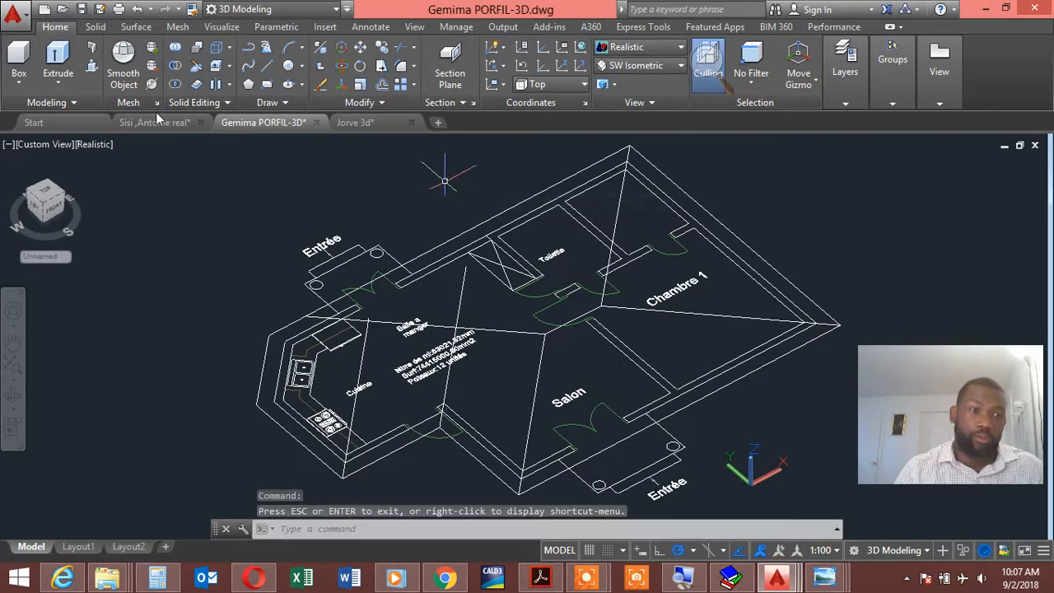
Model the exterior wall behind the Toilette as a box from the entrance door jamb to the far inner corner, 2.6 high.
click(18, 72)
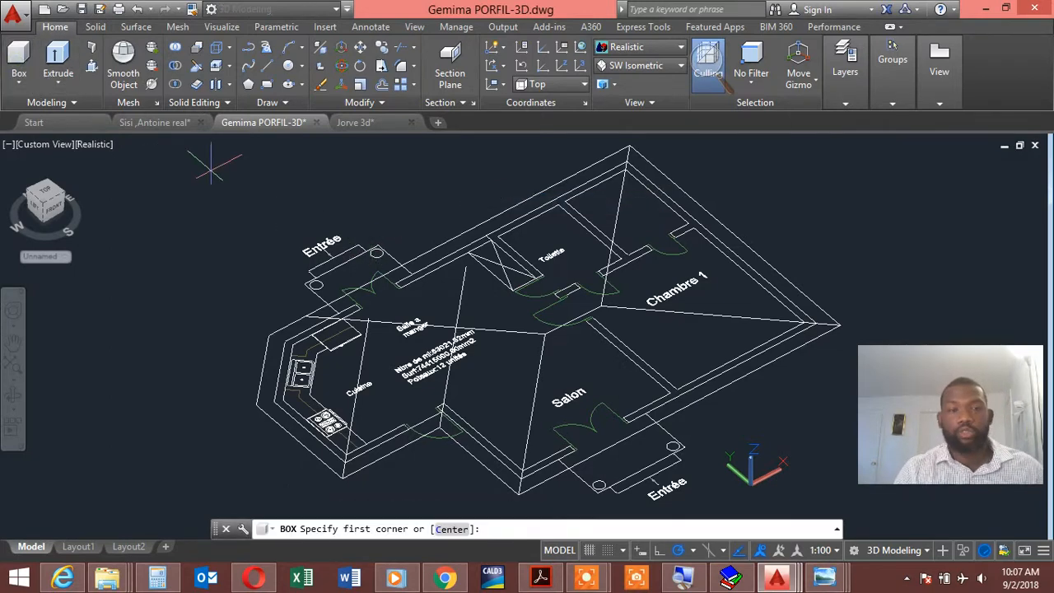
key(Escape)
text(bo)
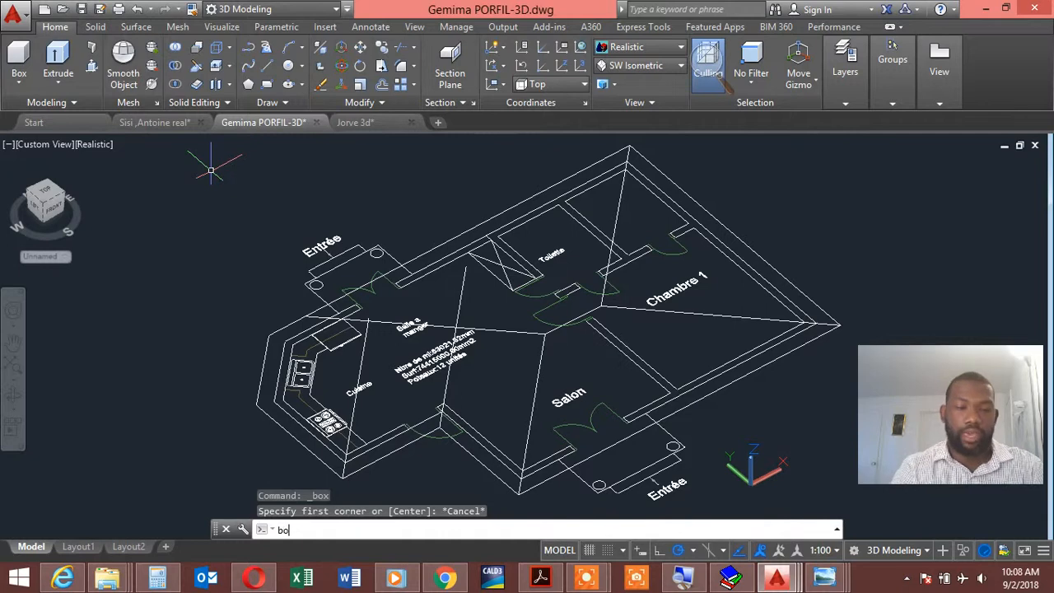
text(x)
key(Return)
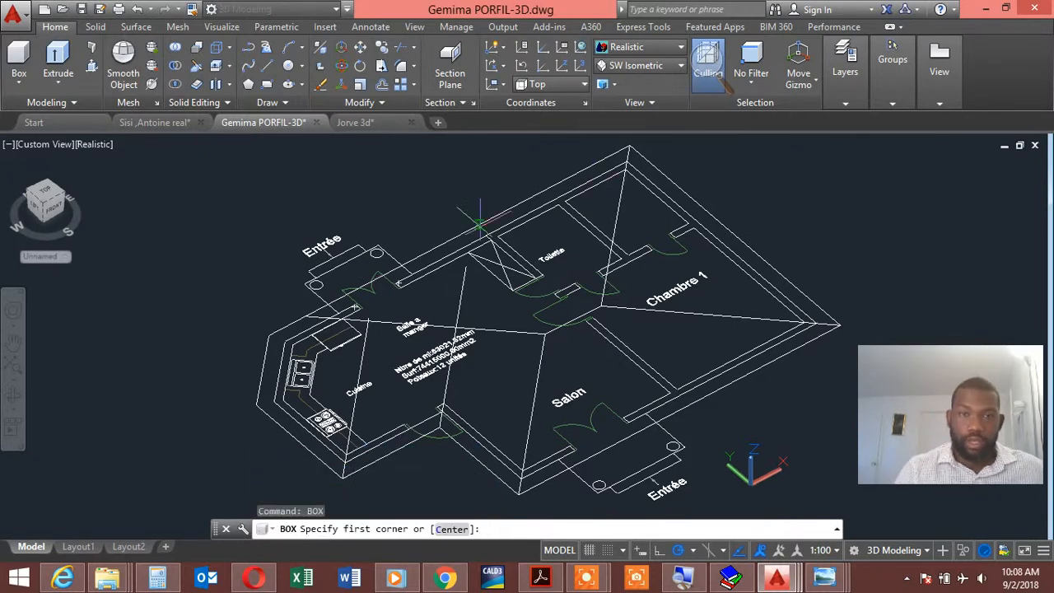
scroll(416, 274, up, 5)
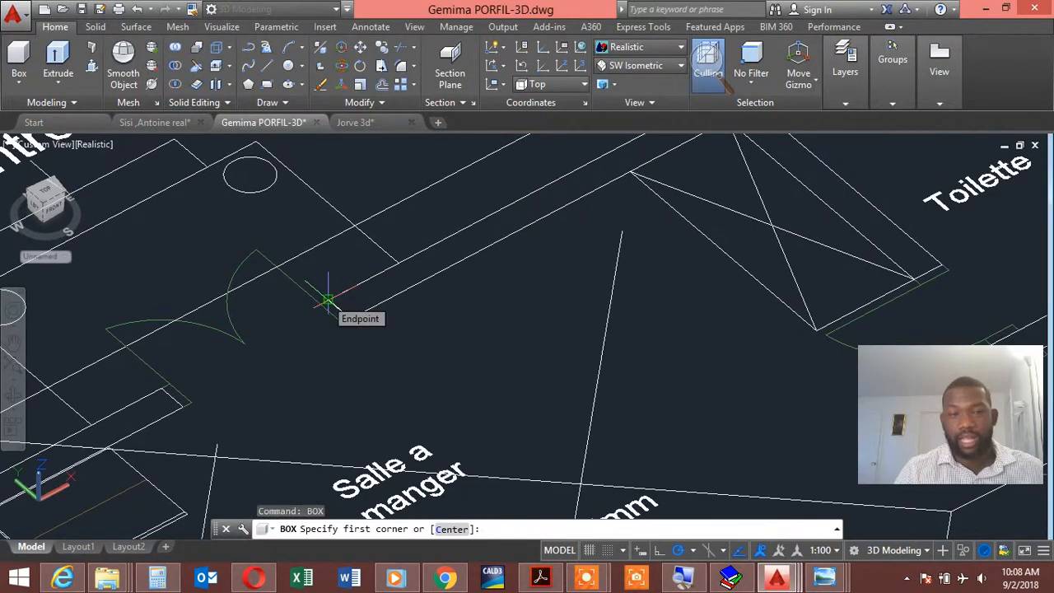
click(328, 302)
scroll(329, 300, down, 5)
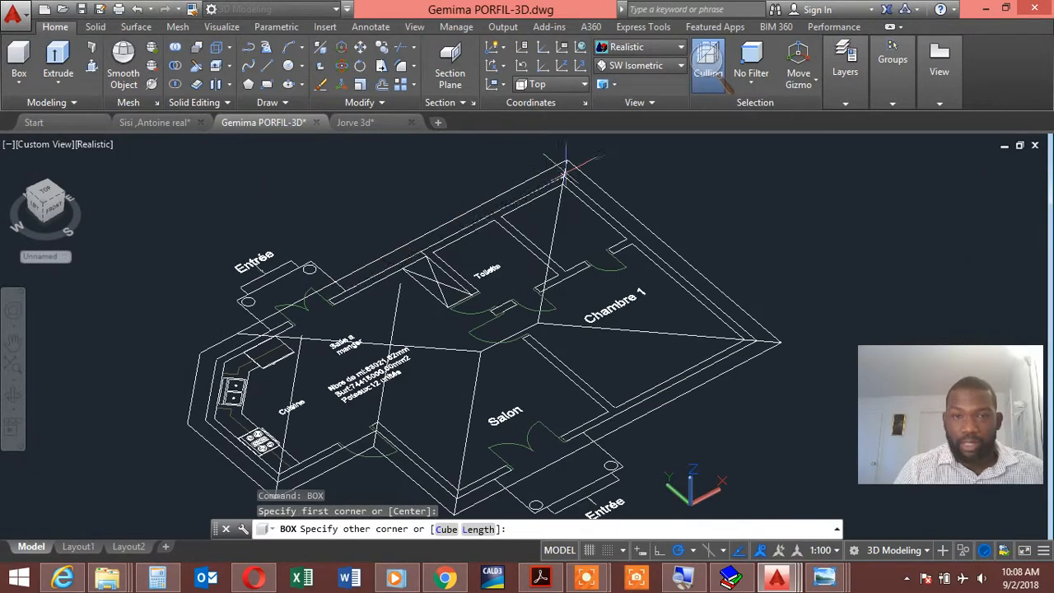
scroll(563, 181, up, 5)
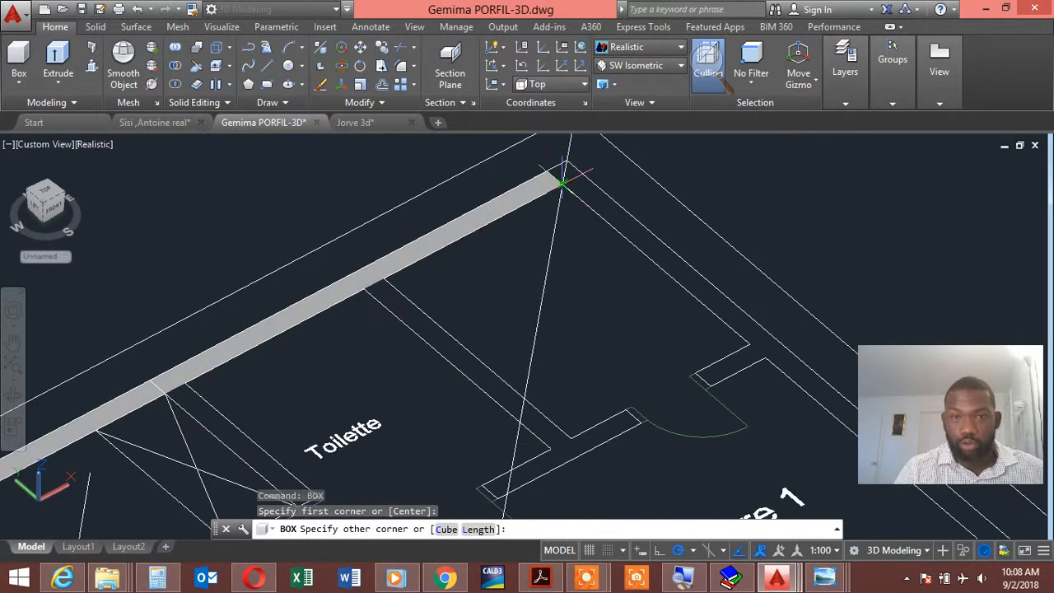
click(560, 183)
scroll(500, 168, down, 5)
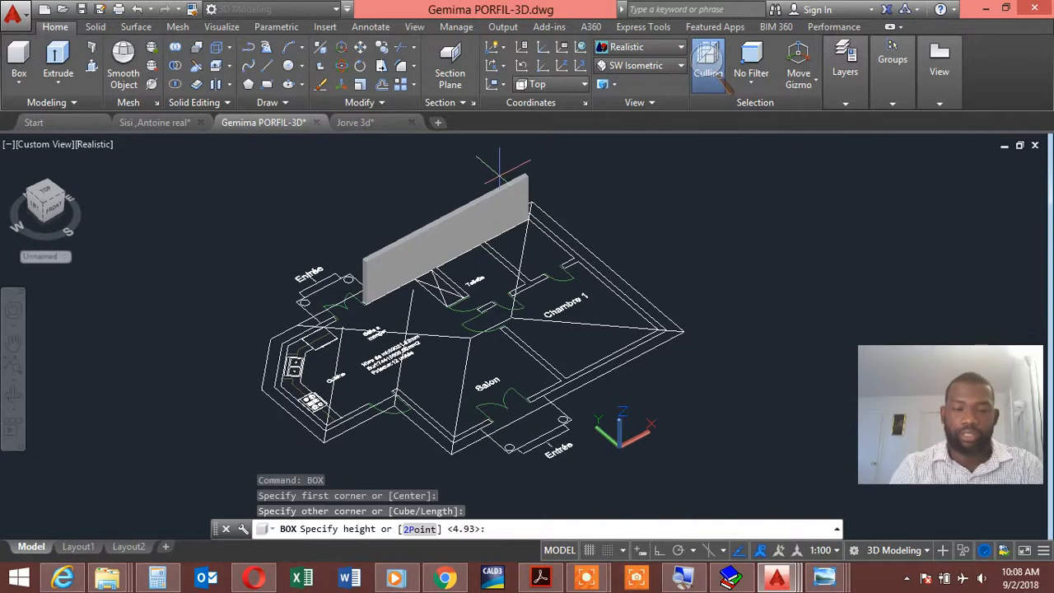
text(2.6)
key(Return)
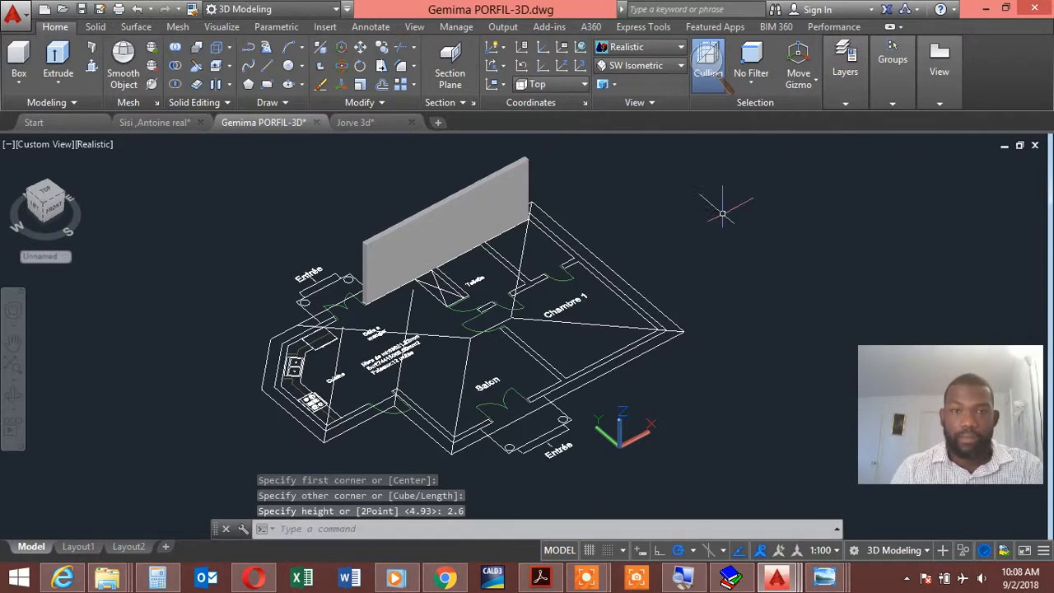
Model the exterior wall beside Chambre 1 as a second box between its end corners, matching the first wall's height by its top corner.
right_click(686, 183)
click(712, 200)
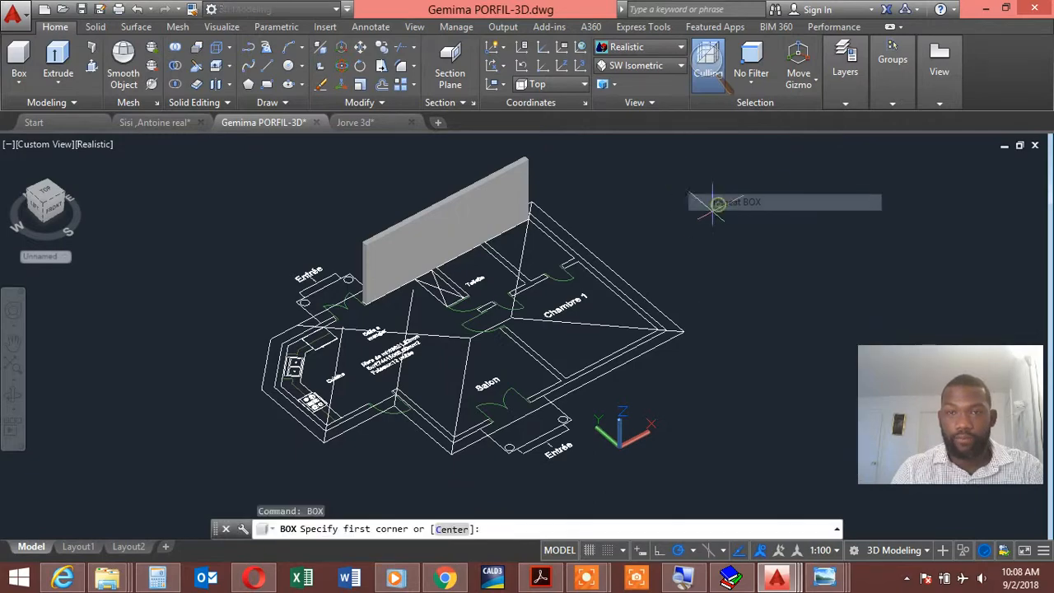
scroll(540, 222, up, 5)
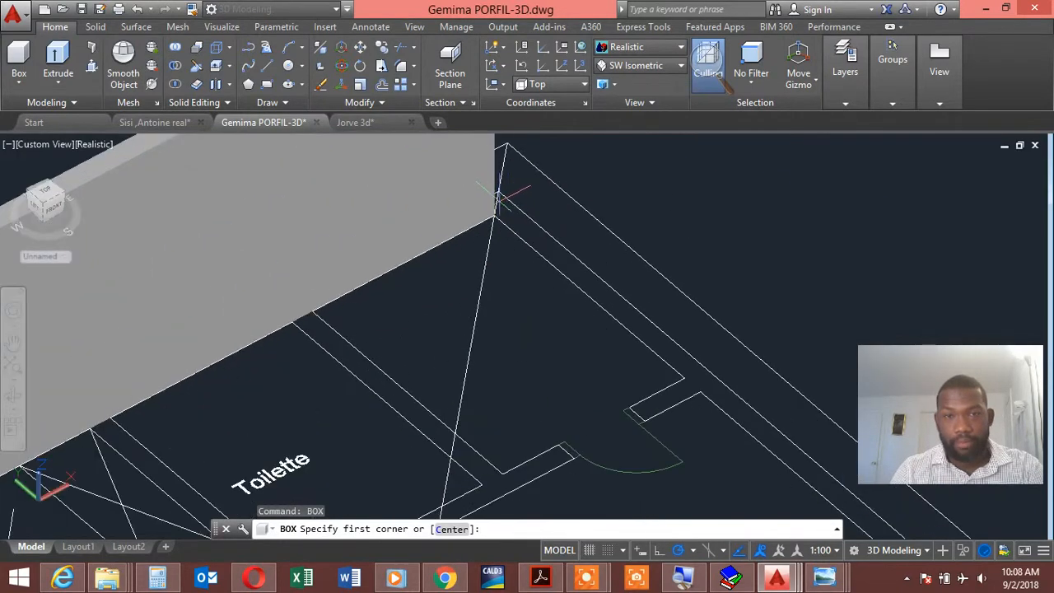
click(499, 190)
scroll(498, 190, down, 5)
scroll(649, 329, up, 5)
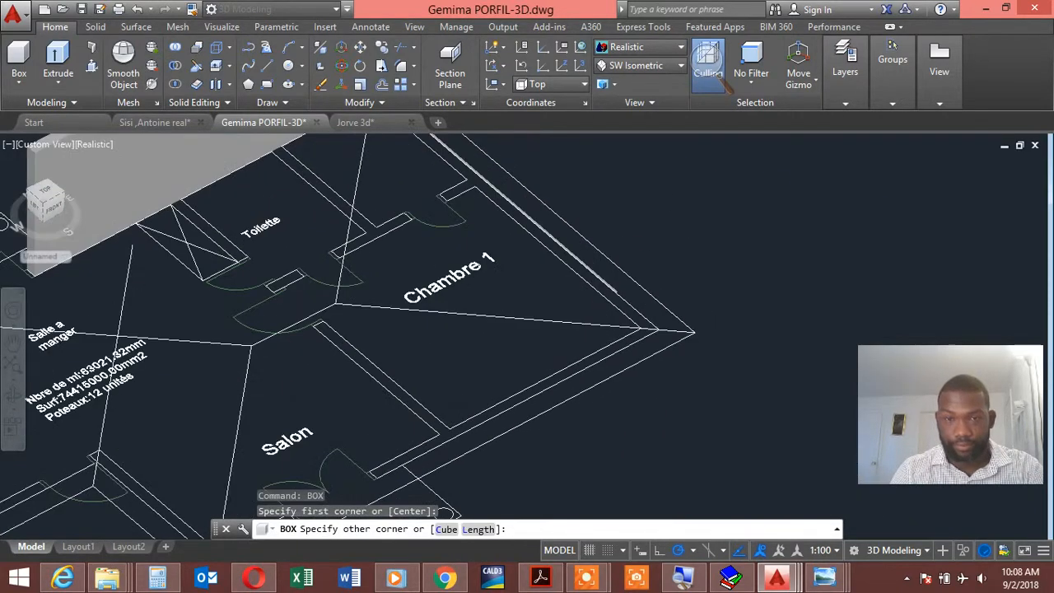
click(648, 328)
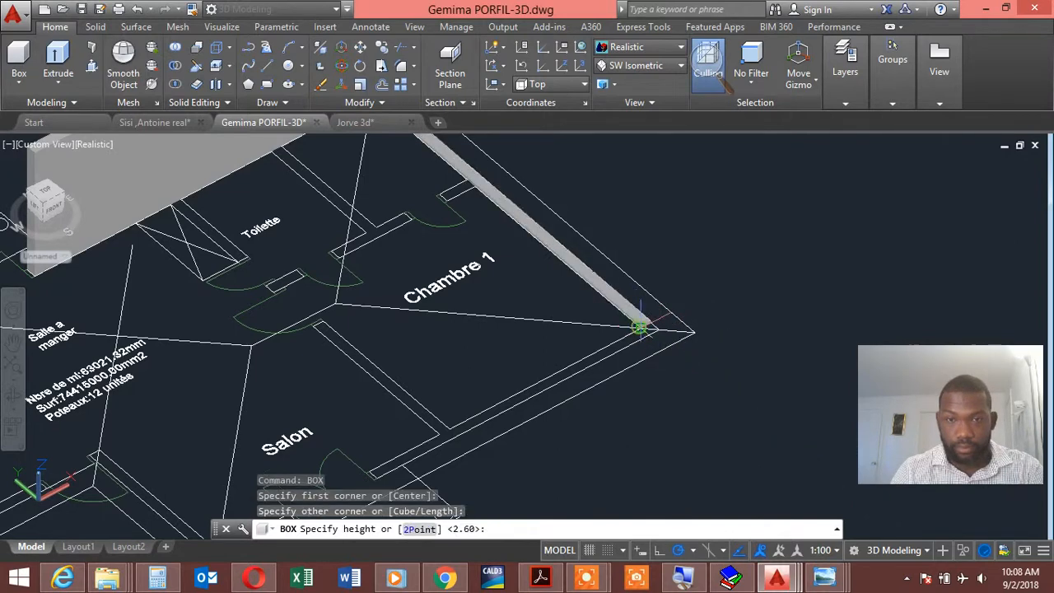
scroll(629, 206, down, 5)
scroll(506, 156, down, 1)
scroll(527, 165, up, 4)
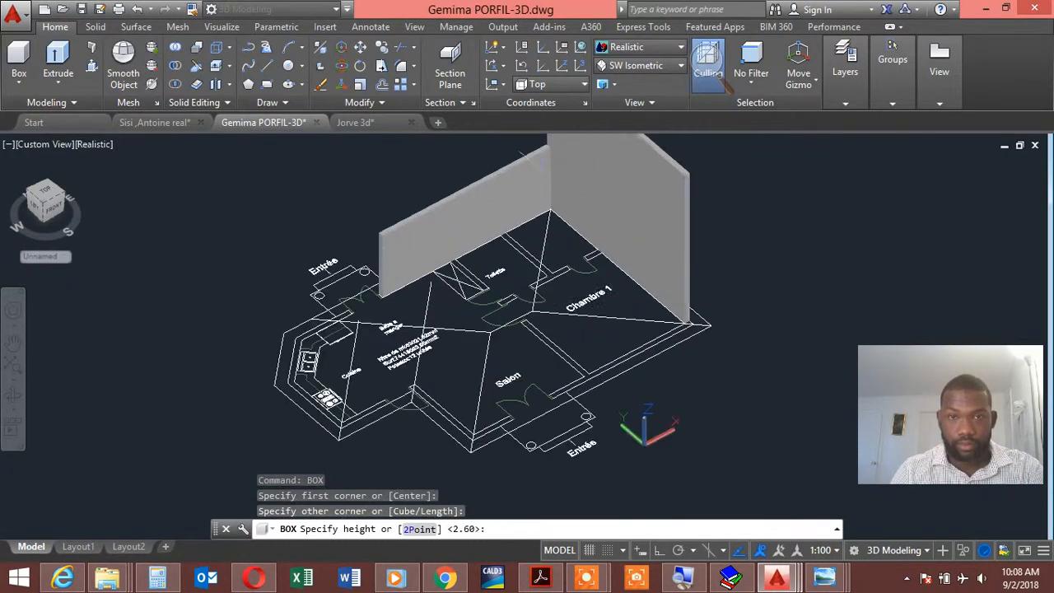
click(532, 143)
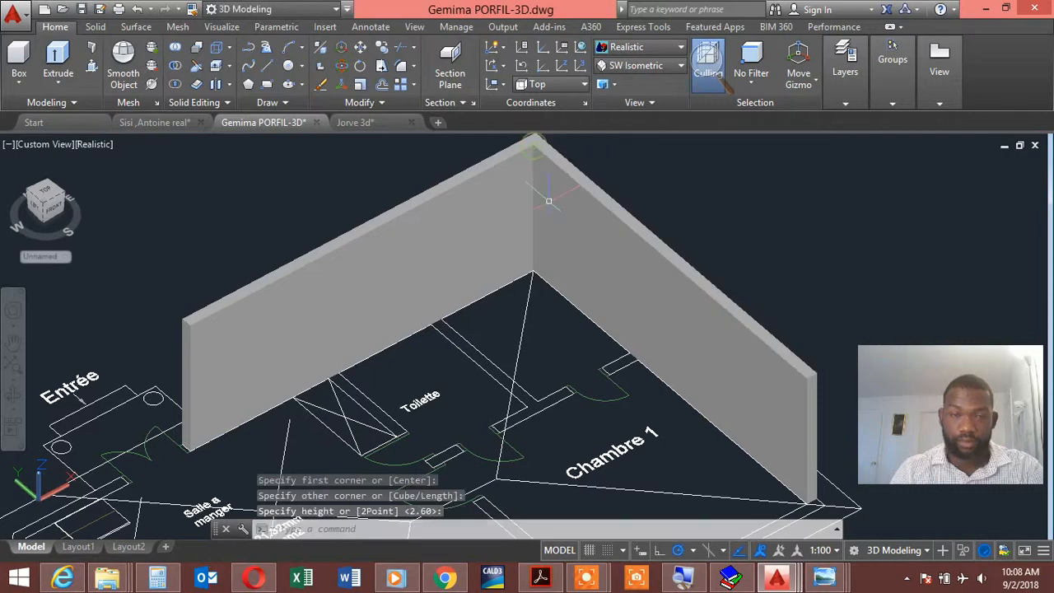
Return the model to the Top view.
scroll(534, 210, down, 3)
scroll(532, 225, down, 3)
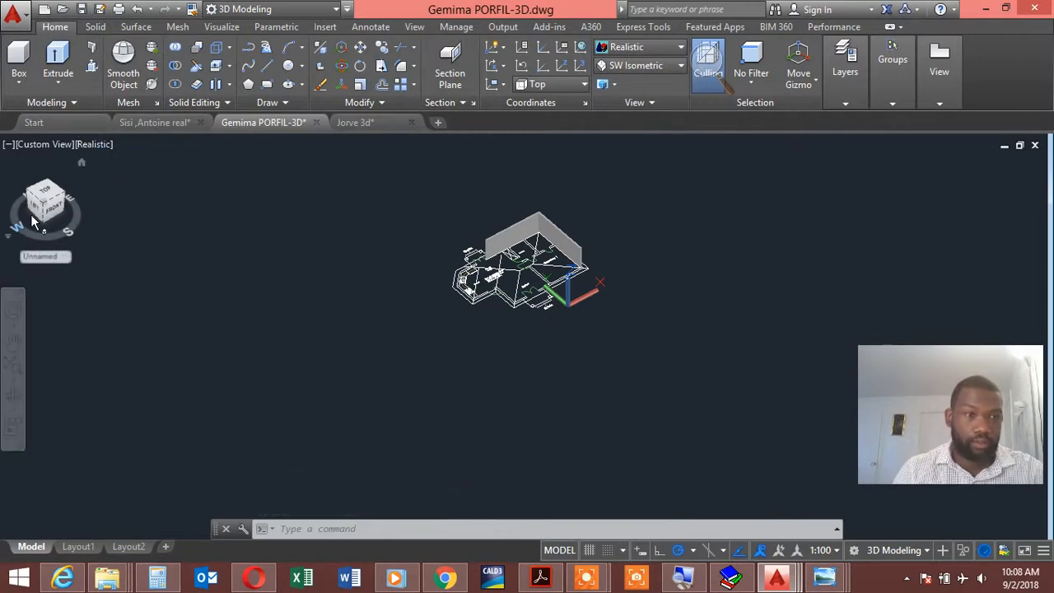
click(47, 193)
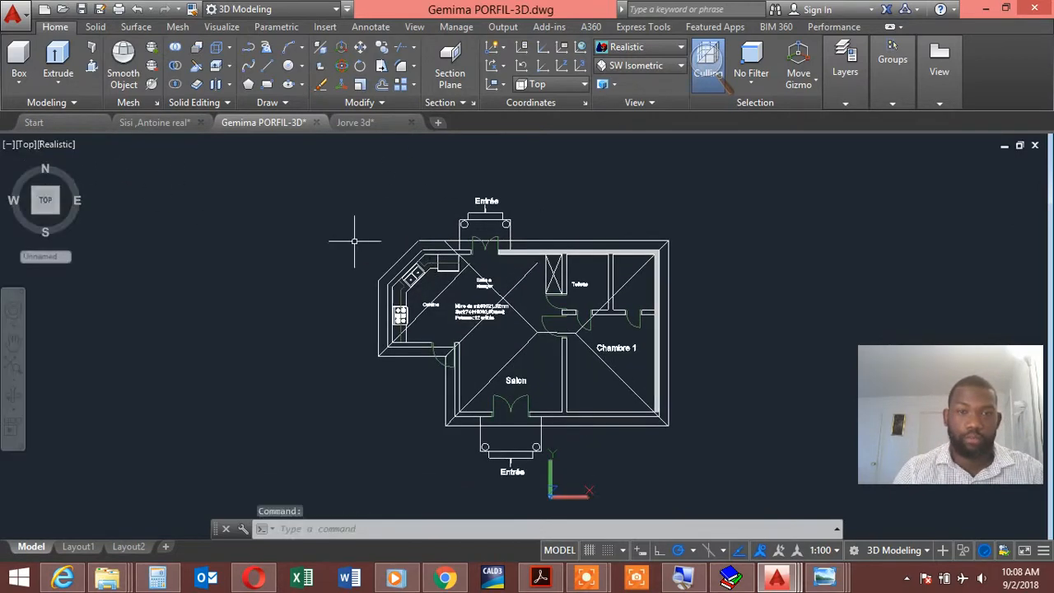
Copy the entire floor plan with its walls twice to the east in a row, the second copy about 66 units from the original.
click(764, 489)
click(347, 172)
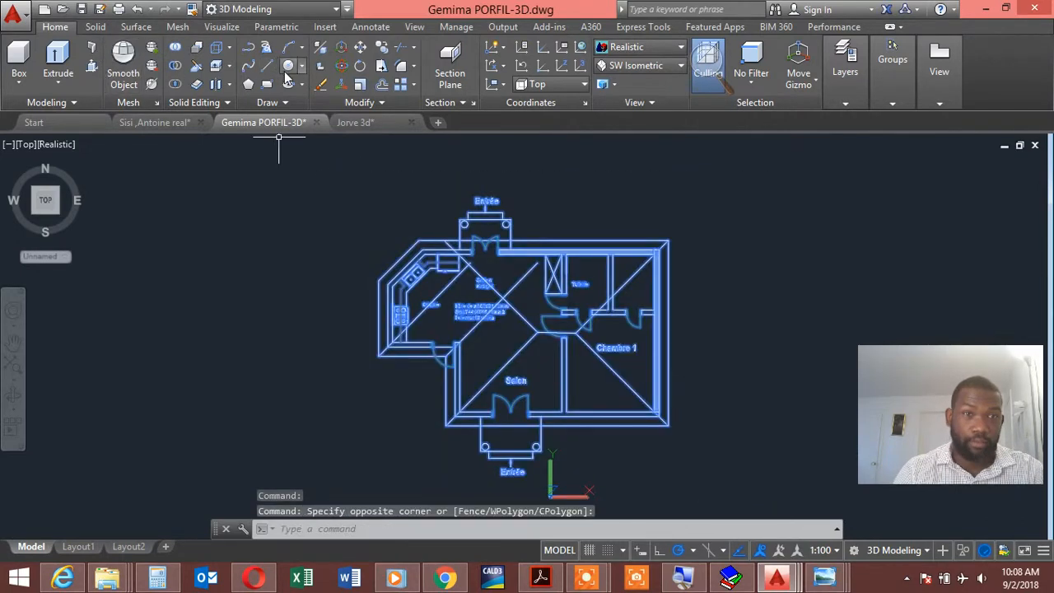
click(383, 54)
click(507, 220)
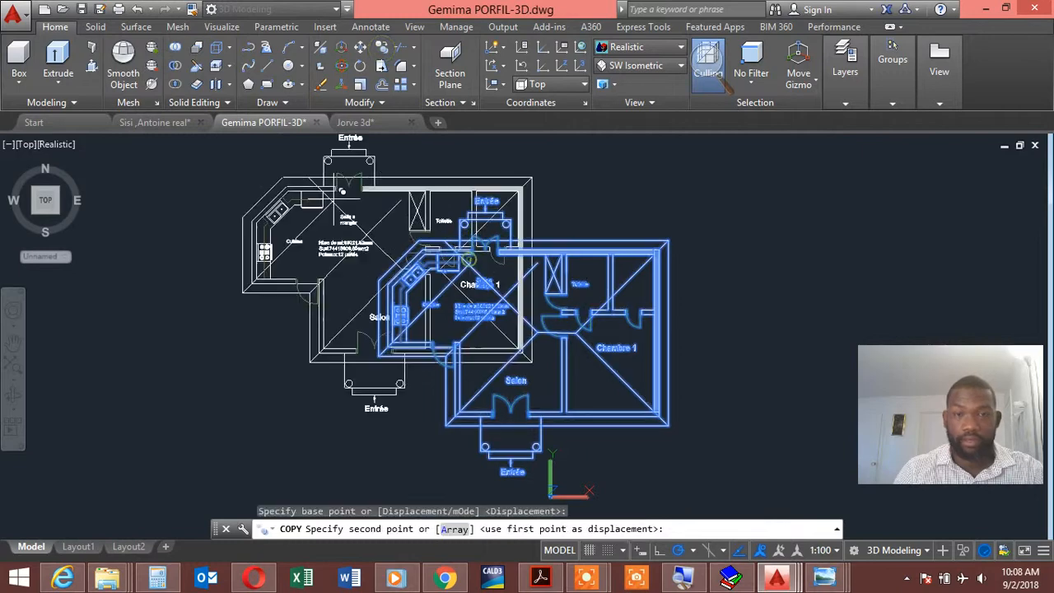
scroll(448, 206, down, 5)
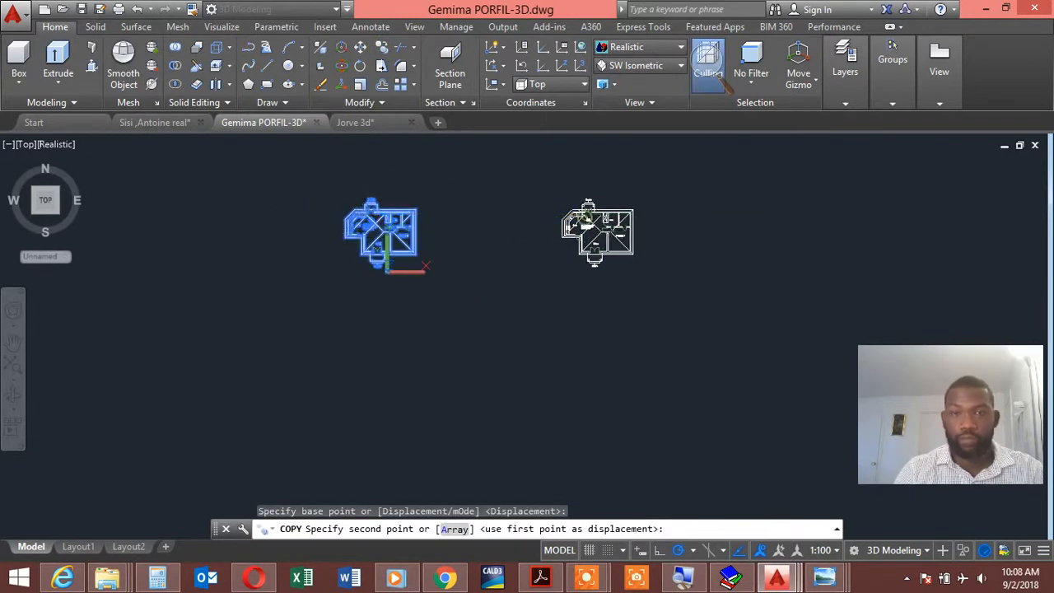
click(639, 219)
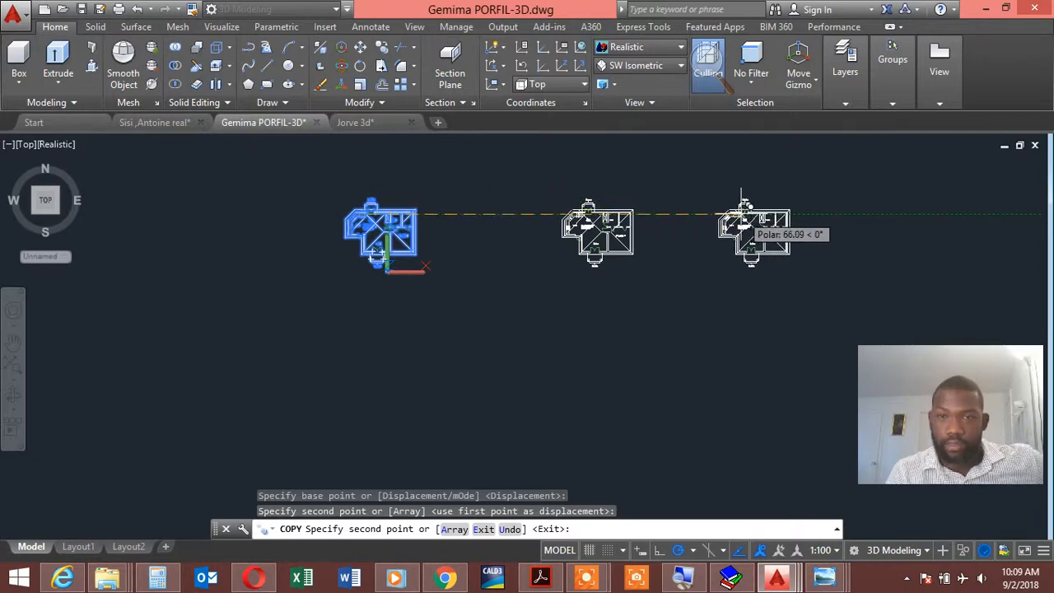
click(743, 214)
key(Escape)
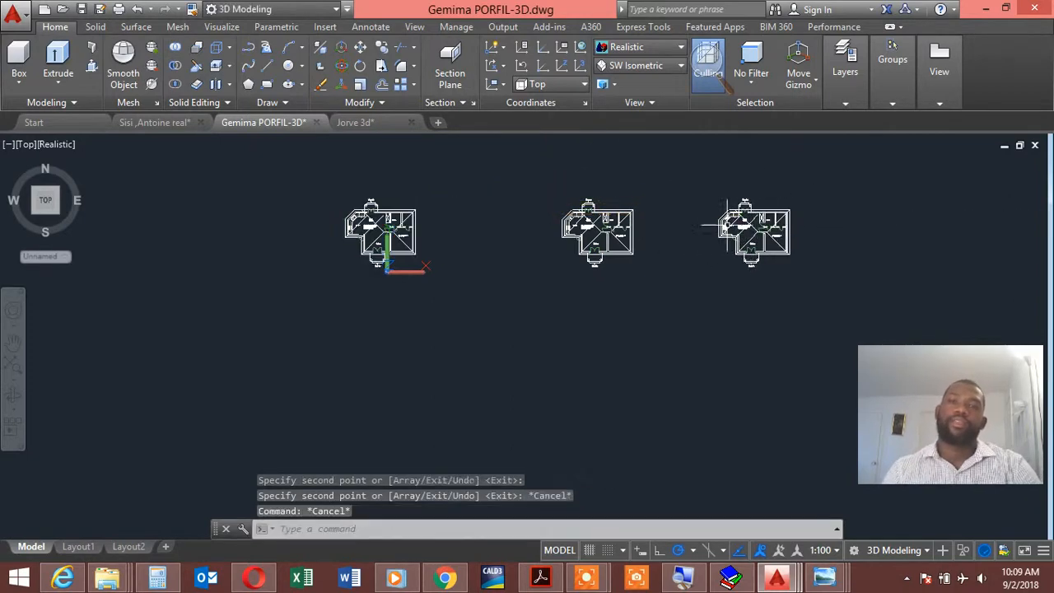
key(Escape)
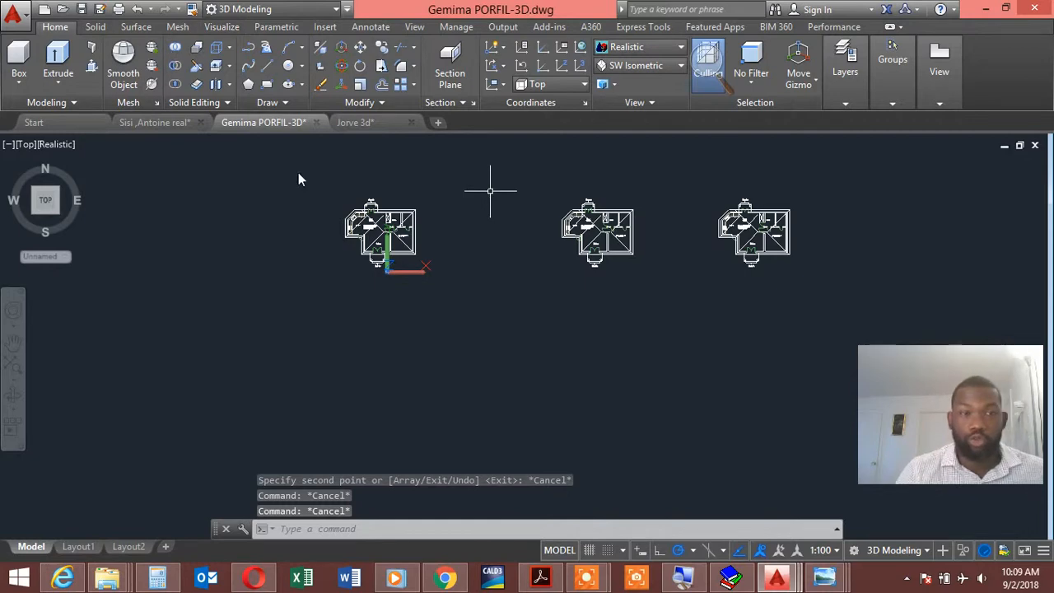
Orbit the model from the Top view to a custom 3D angle that shows the original plan's two walls.
click(14, 398)
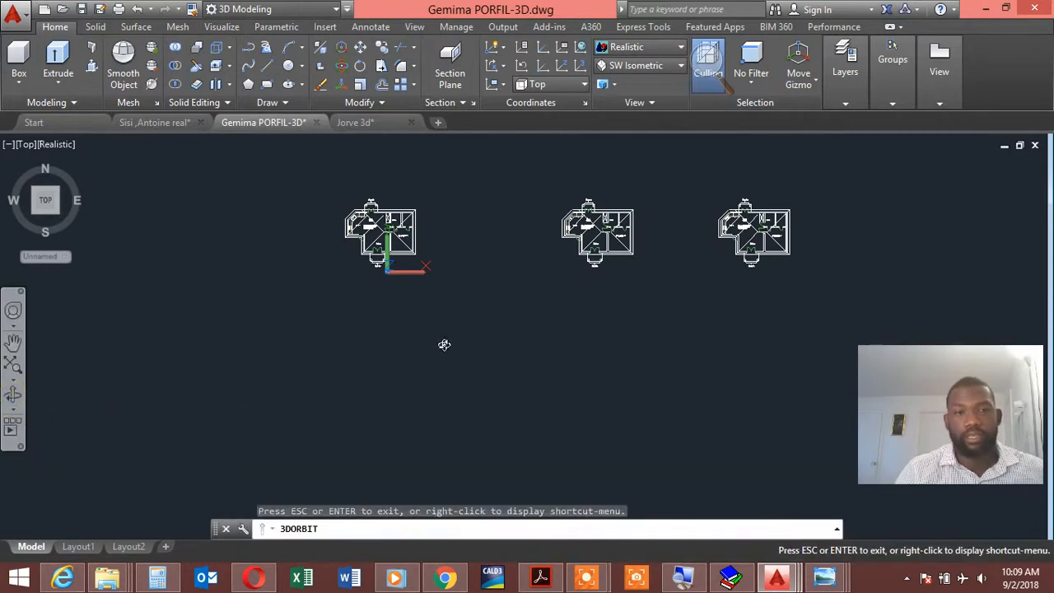
drag(448, 340, 466, 264)
scroll(458, 198, up, 3)
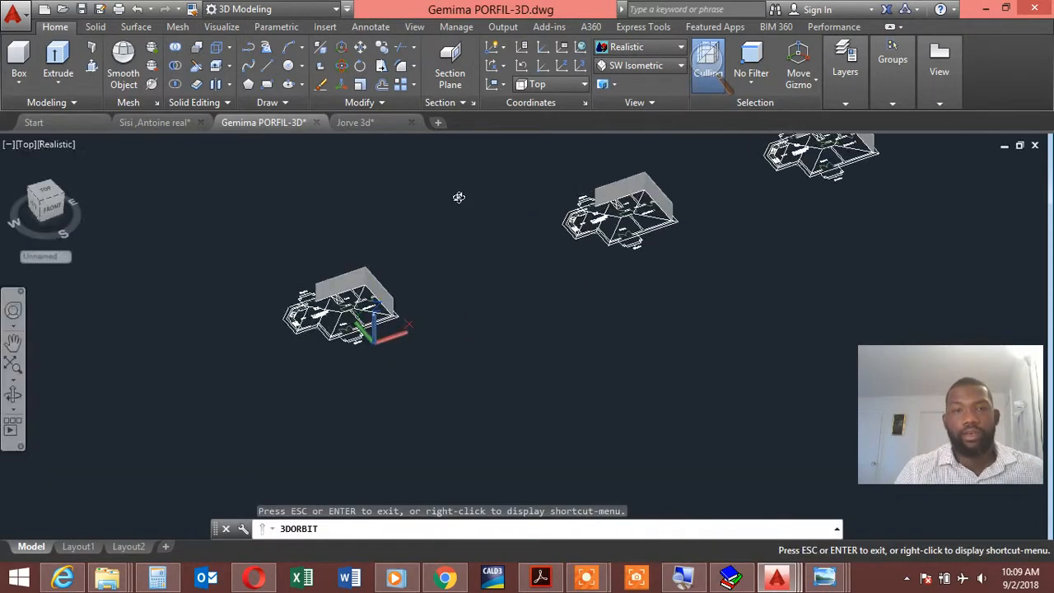
right_click(408, 203)
click(414, 215)
scroll(301, 272, up, 4)
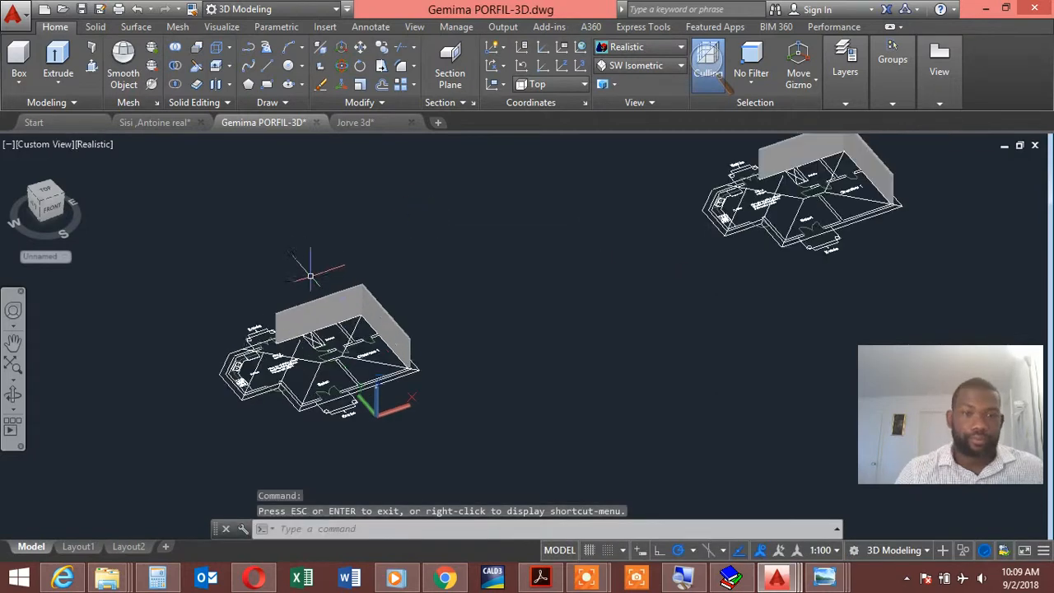
click(322, 314)
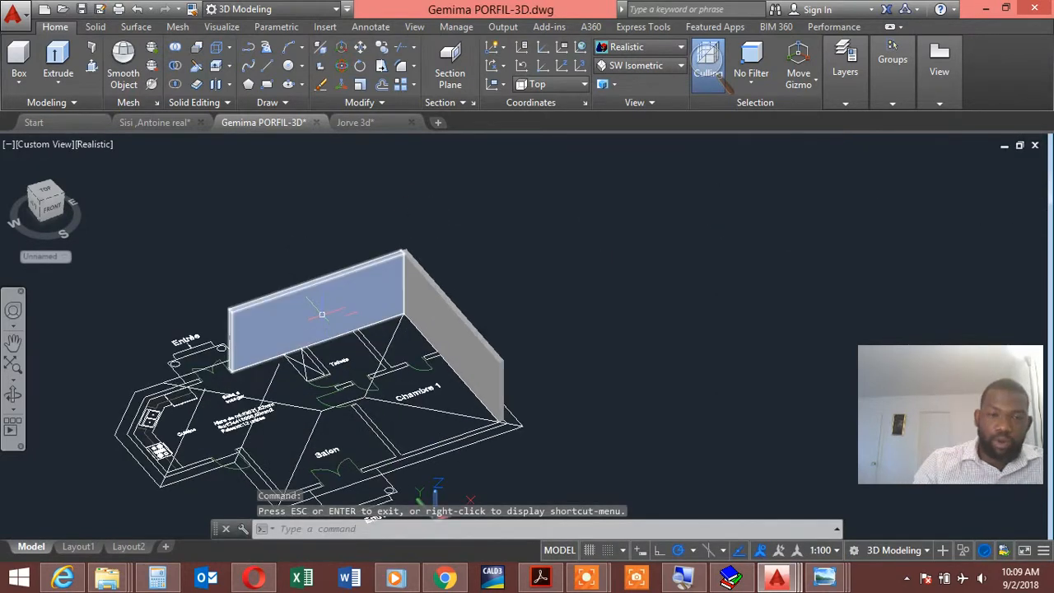
Lay out a box base along the front exterior wall, from the Chambre 1 outer corner to the Salon outer corner.
click(18, 60)
scroll(440, 424, up, 7)
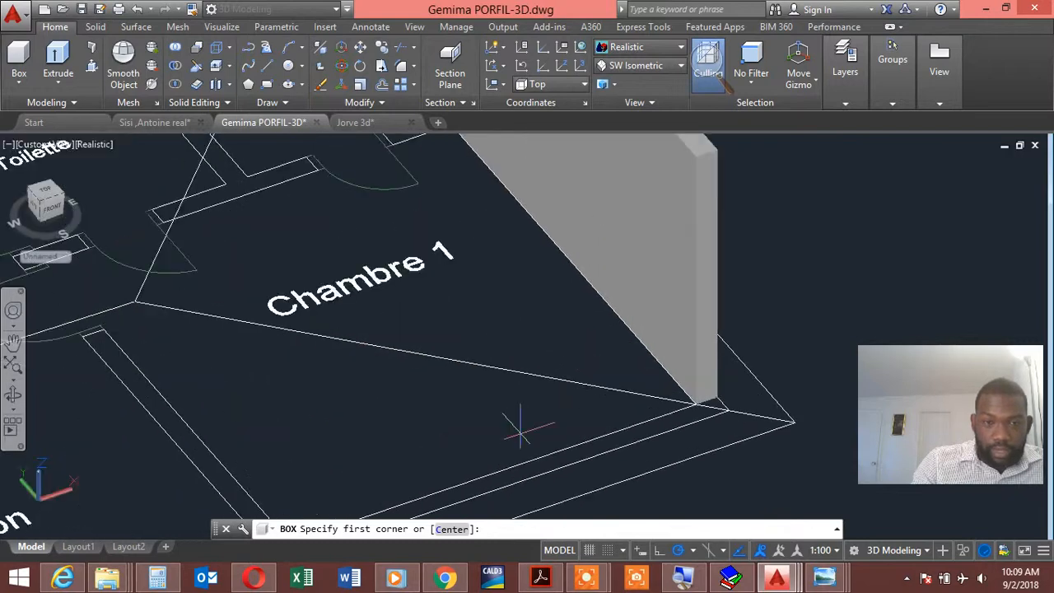
click(738, 411)
scroll(730, 412, down, 4)
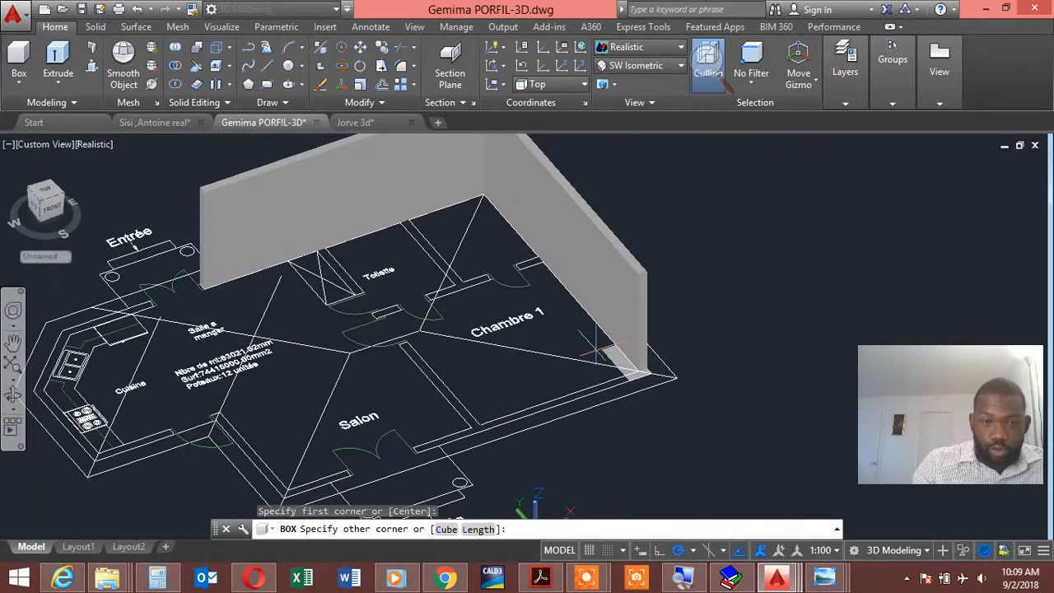
scroll(289, 493, up, 5)
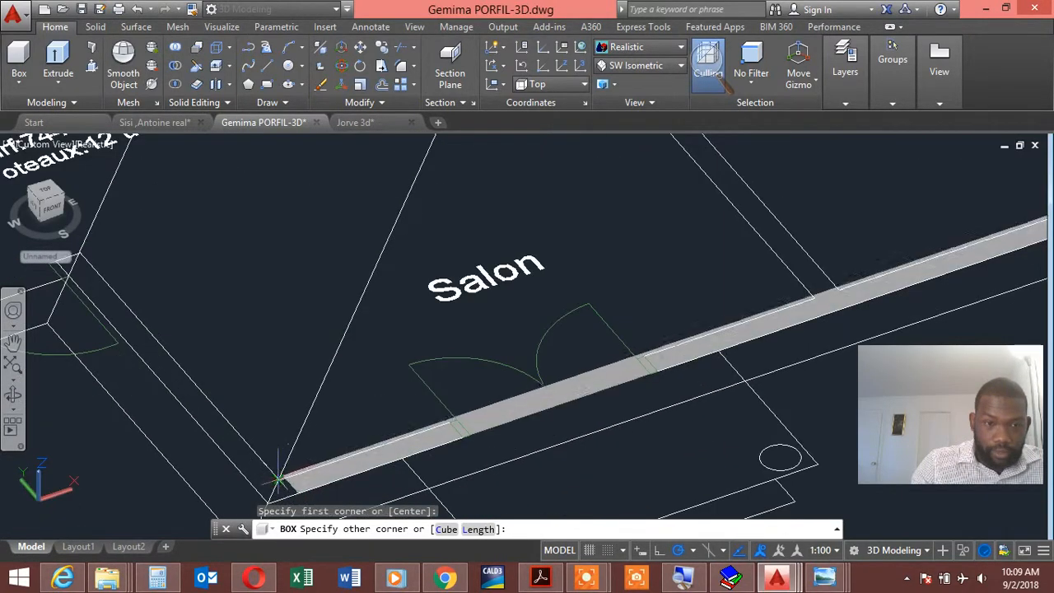
click(290, 493)
Give the front wall box the same 2.6 height as the existing walls.
scroll(290, 493, down, 2)
scroll(267, 337, down, 5)
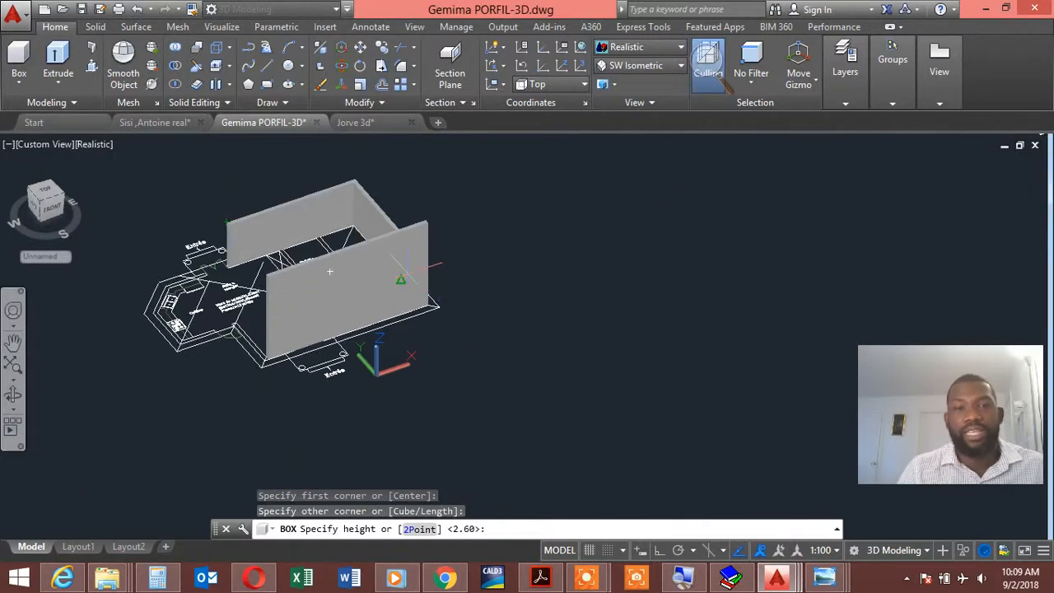
scroll(416, 273, up, 4)
scroll(422, 272, down, 2)
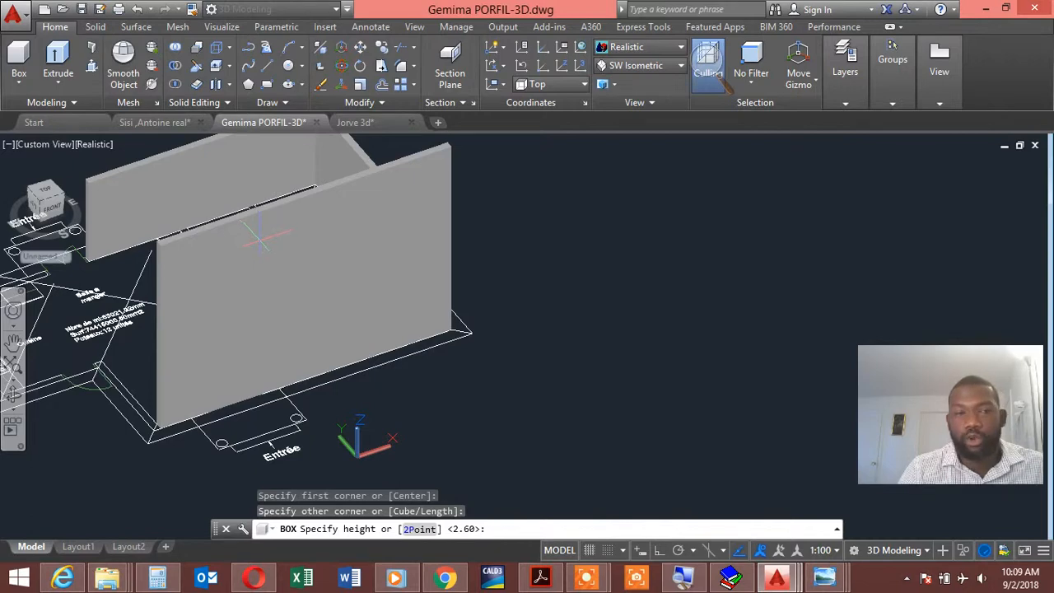
scroll(73, 168, up, 3)
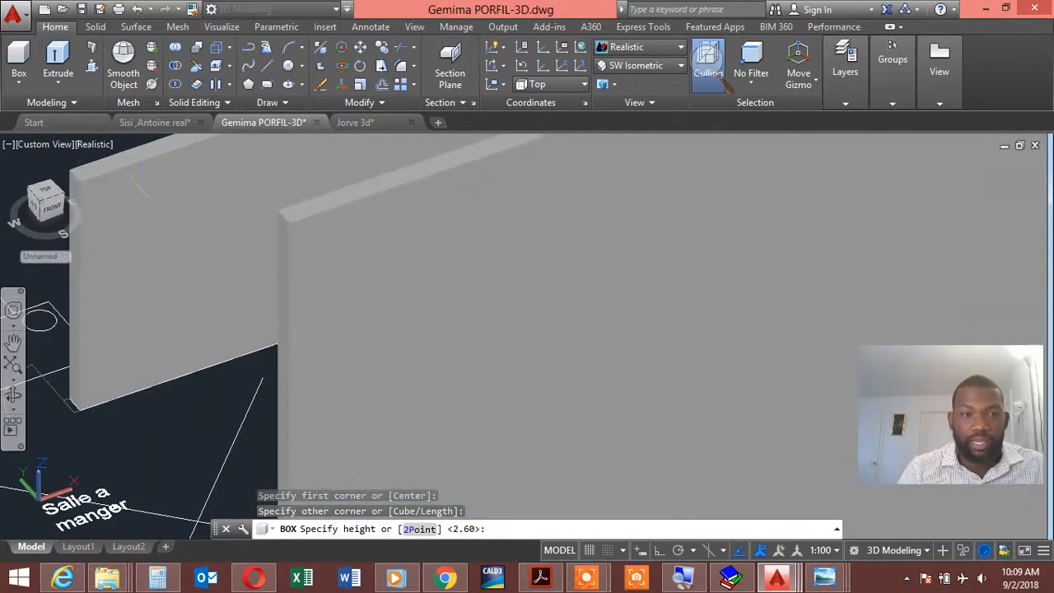
scroll(230, 224, down, 5)
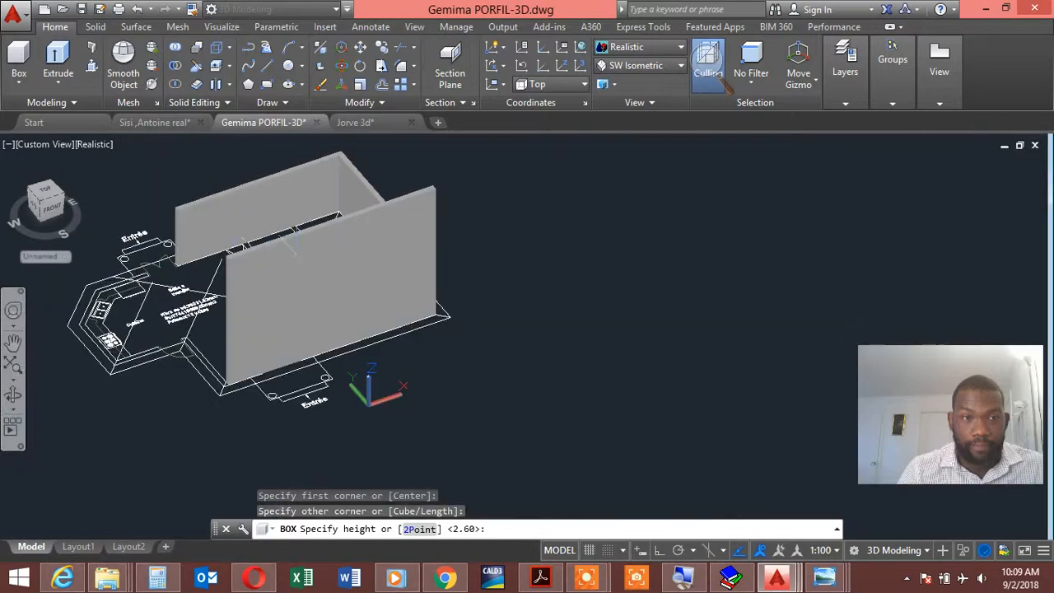
scroll(218, 226, up, 3)
scroll(189, 215, up, 2)
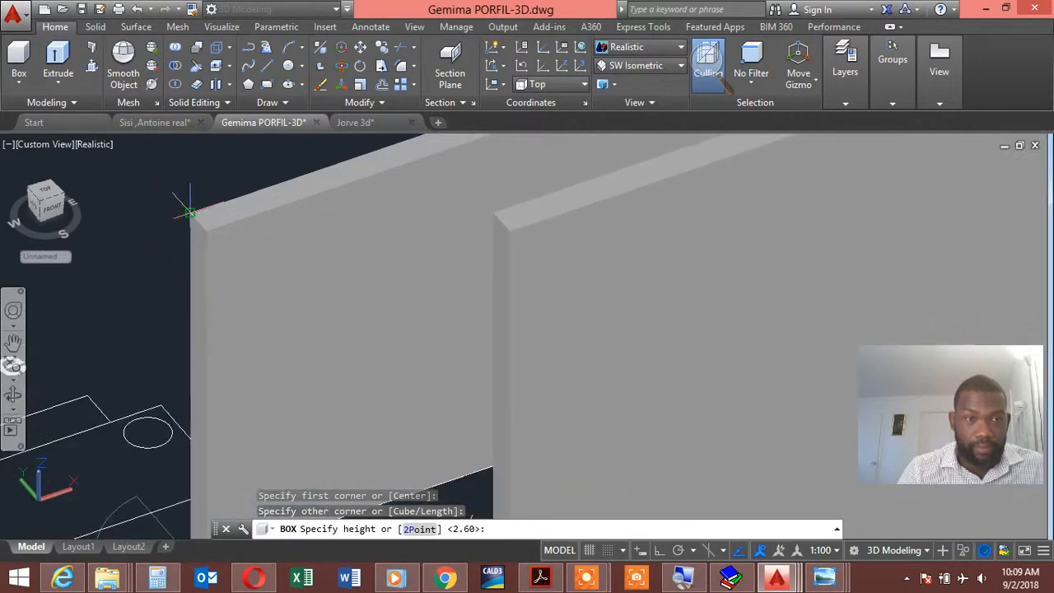
key(Return)
scroll(189, 214, down, 4)
scroll(366, 247, down, 5)
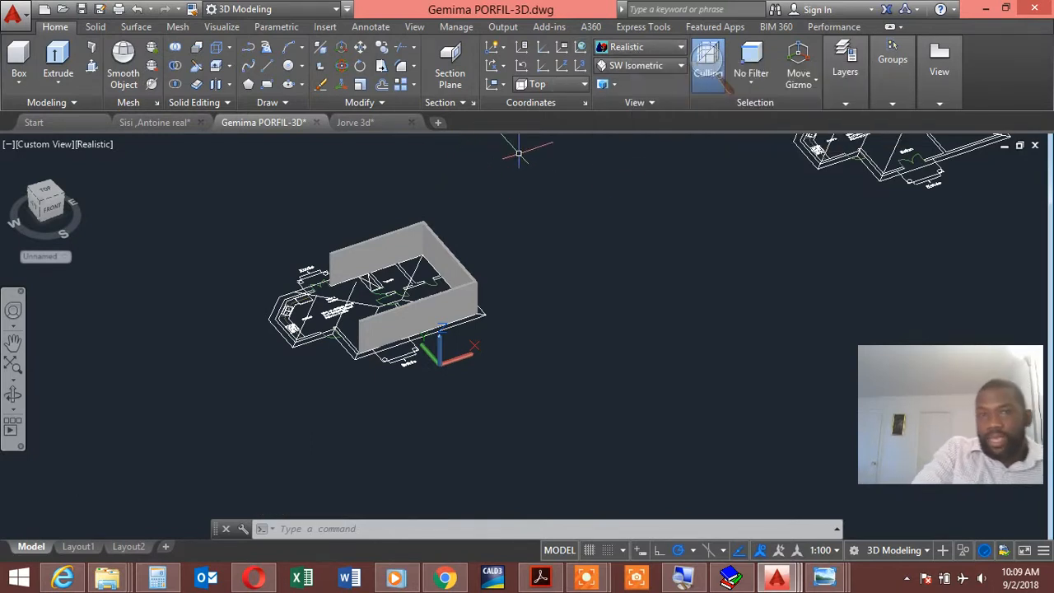
Change the visual style to 2D Wireframe and frame the kitchen side of the original plan.
click(647, 52)
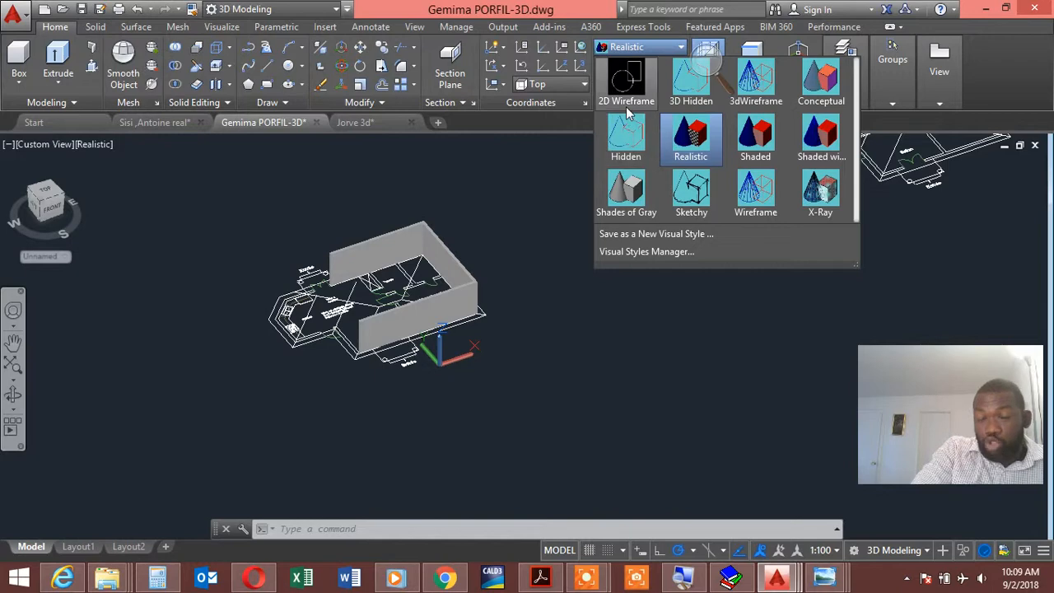
click(626, 98)
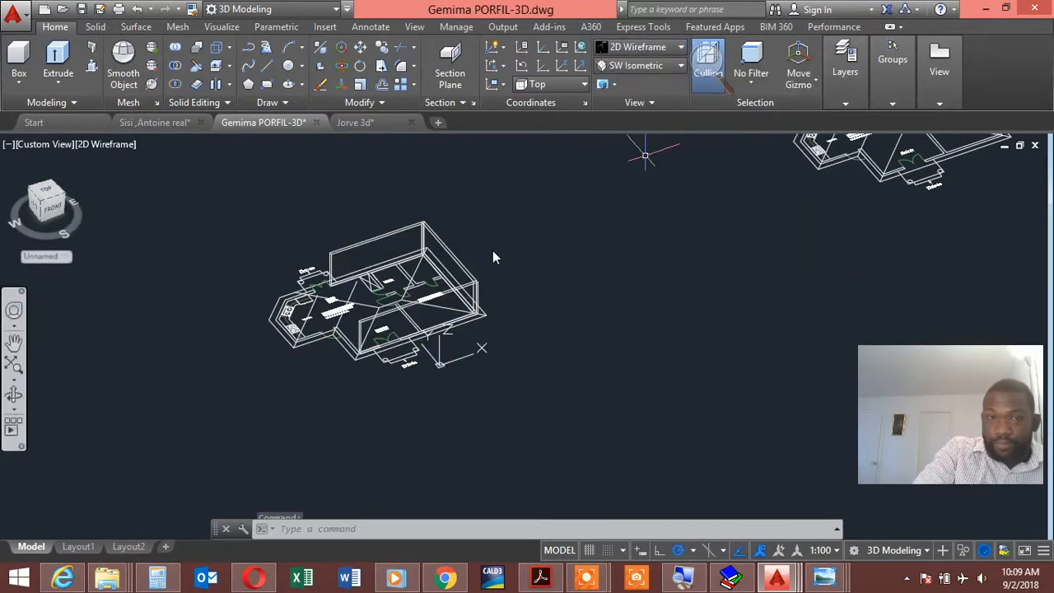
scroll(353, 269, up, 5)
middle_drag(211, 312, 385, 220)
scroll(393, 221, down, 5)
scroll(389, 246, up, 5)
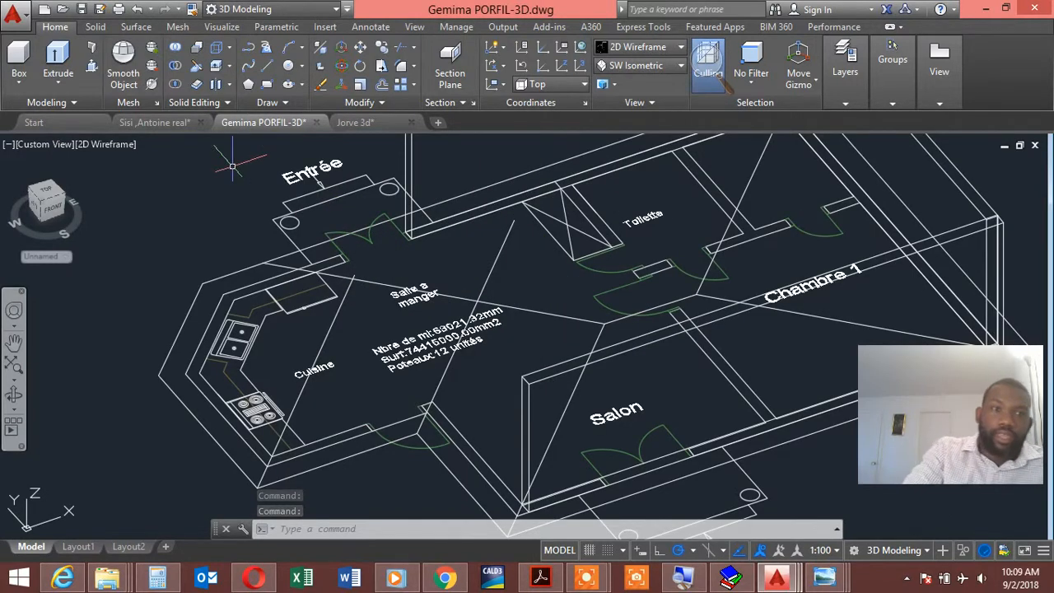
Model the kitchen's rear wall as a box from the entrance door jamb to the angled kitchen corner, matching the existing 2.6 wall height.
click(18, 62)
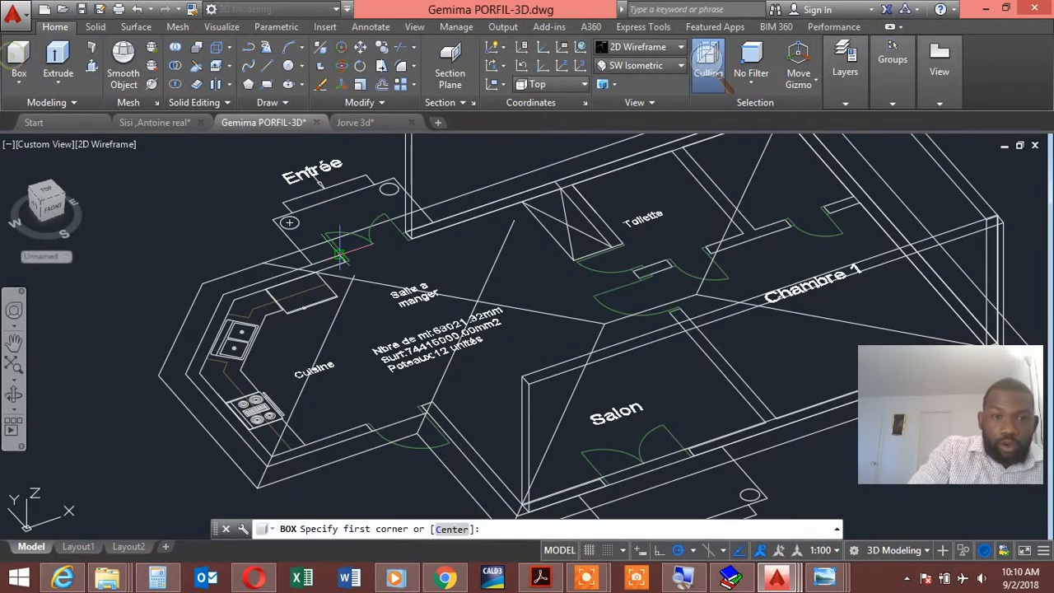
scroll(337, 254, up, 3)
scroll(348, 235, up, 2)
click(348, 236)
scroll(346, 231, down, 5)
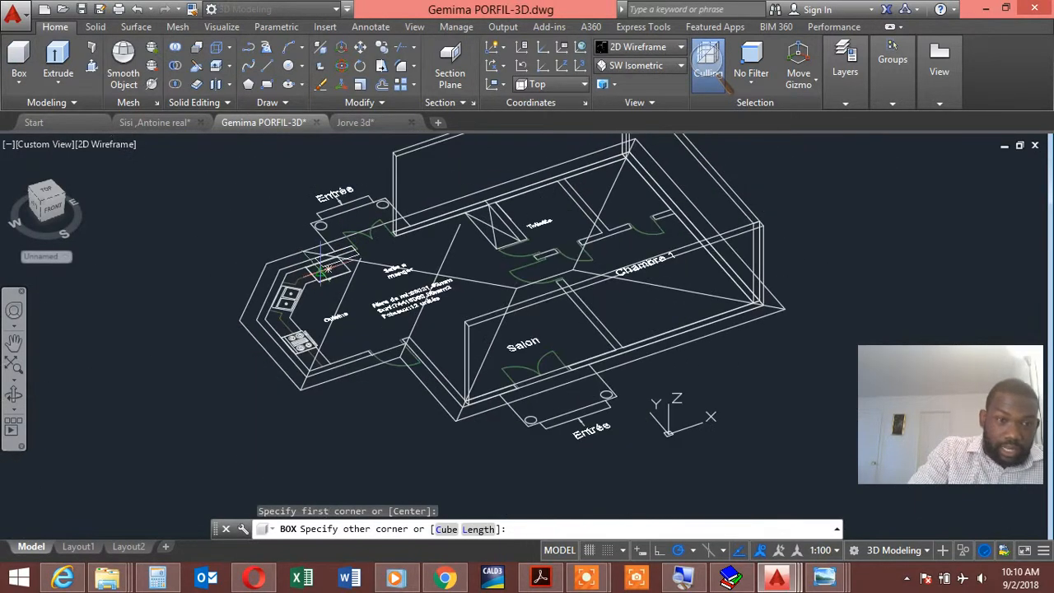
scroll(272, 264, up, 5)
click(214, 280)
scroll(206, 247, down, 5)
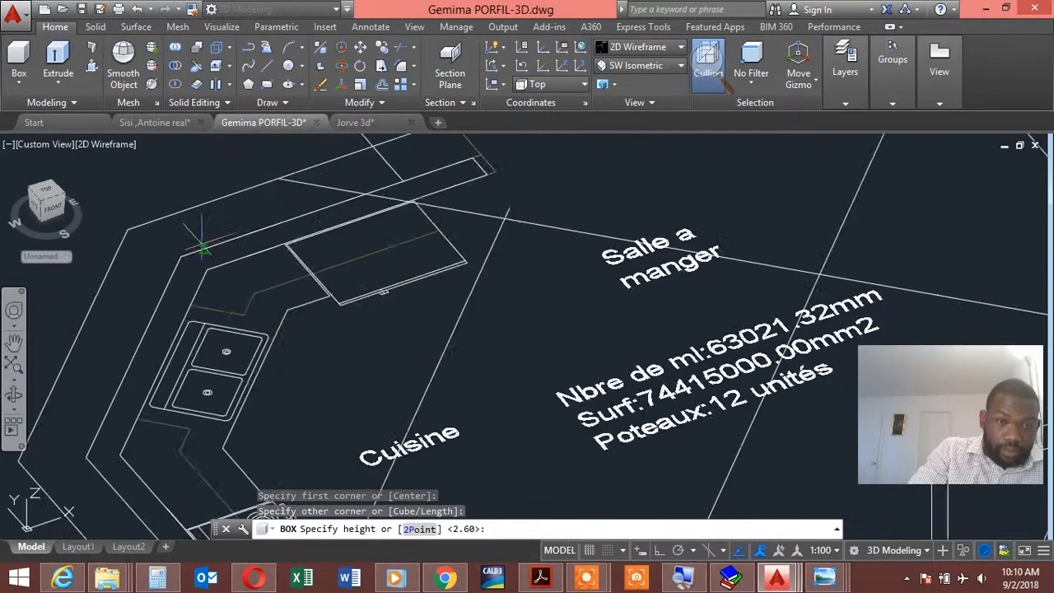
scroll(280, 194, up, 5)
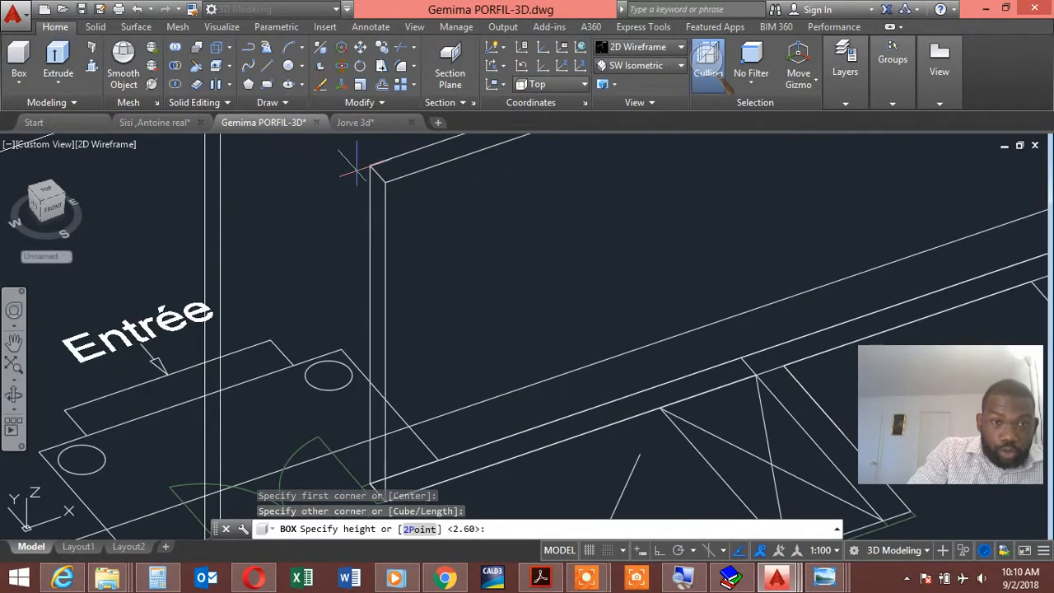
scroll(370, 164, down, 6)
Model the exterior wall behind the stove as a box between its two kitchen corners, matching the neighbouring wall's height by its top corner.
right_click(260, 170)
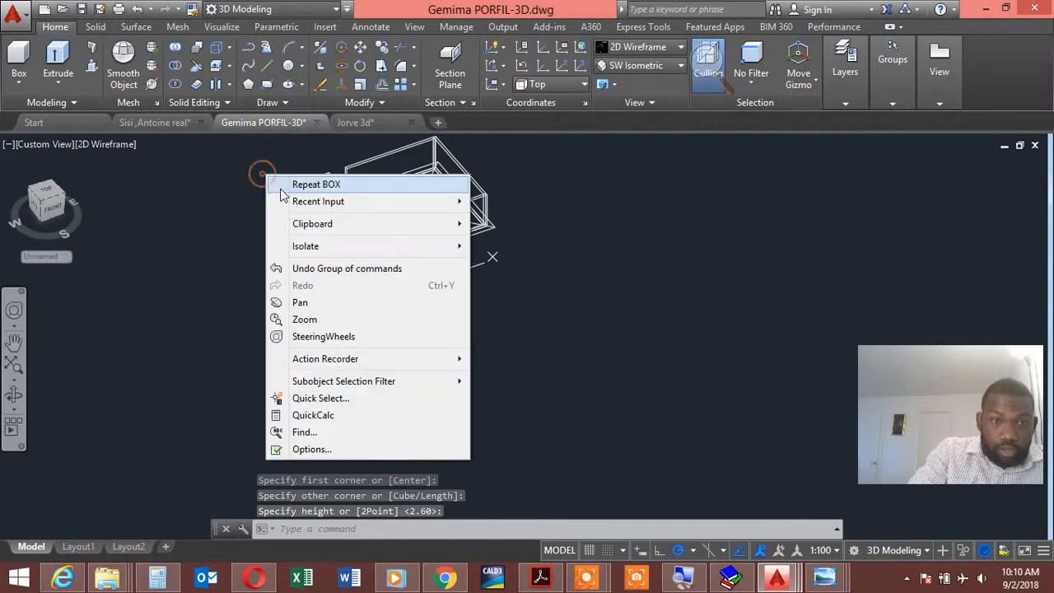
click(279, 185)
scroll(330, 214, up, 4)
scroll(356, 180, up, 4)
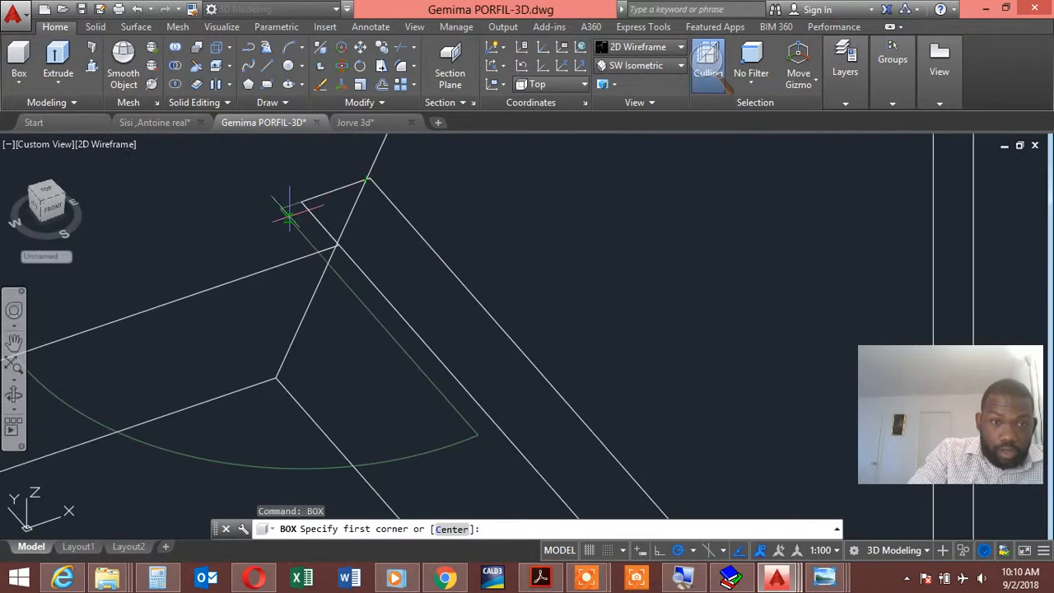
scroll(282, 216, down, 4)
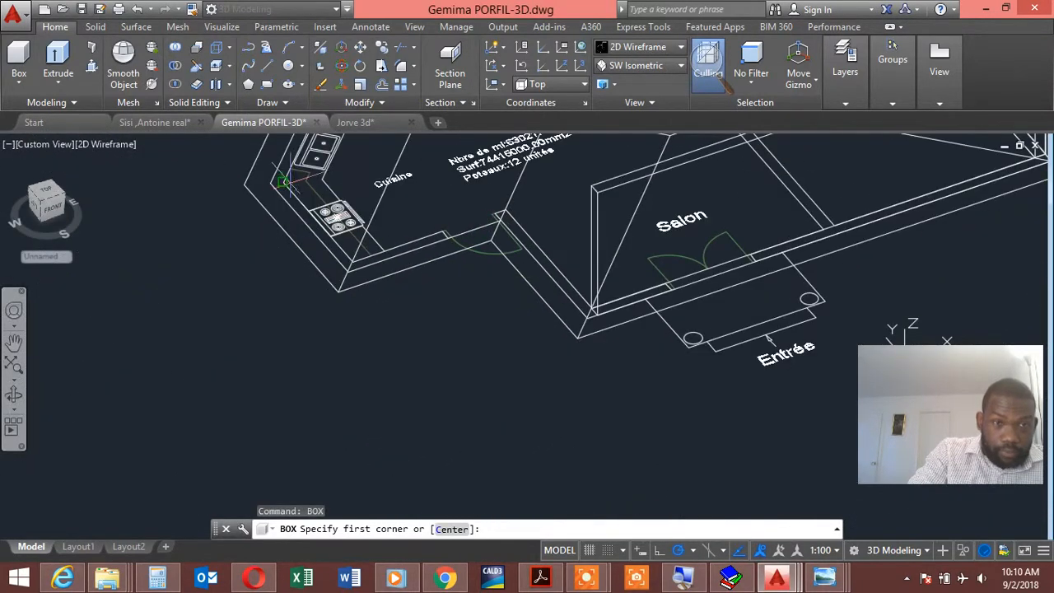
scroll(283, 180, up, 3)
click(249, 182)
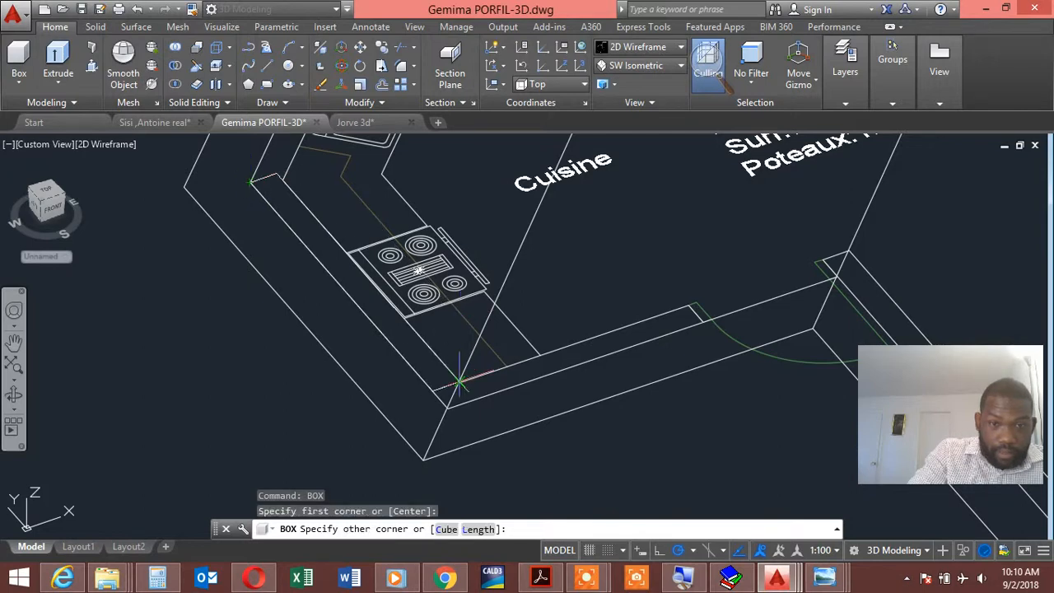
click(460, 381)
scroll(483, 313, down, 5)
scroll(354, 272, up, 6)
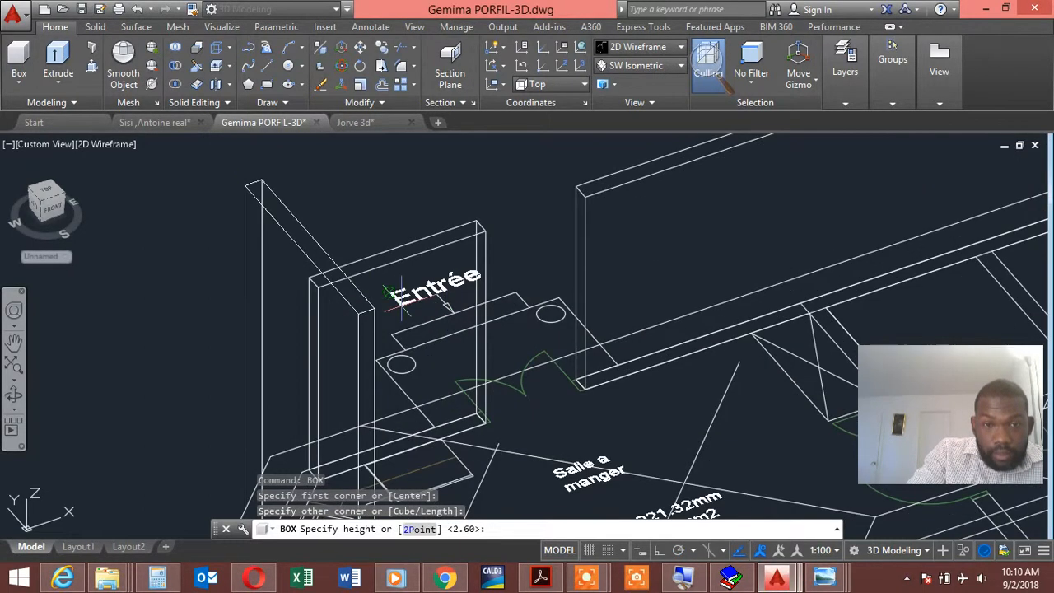
click(319, 289)
right_click(356, 185)
click(369, 199)
scroll(350, 202, down, 5)
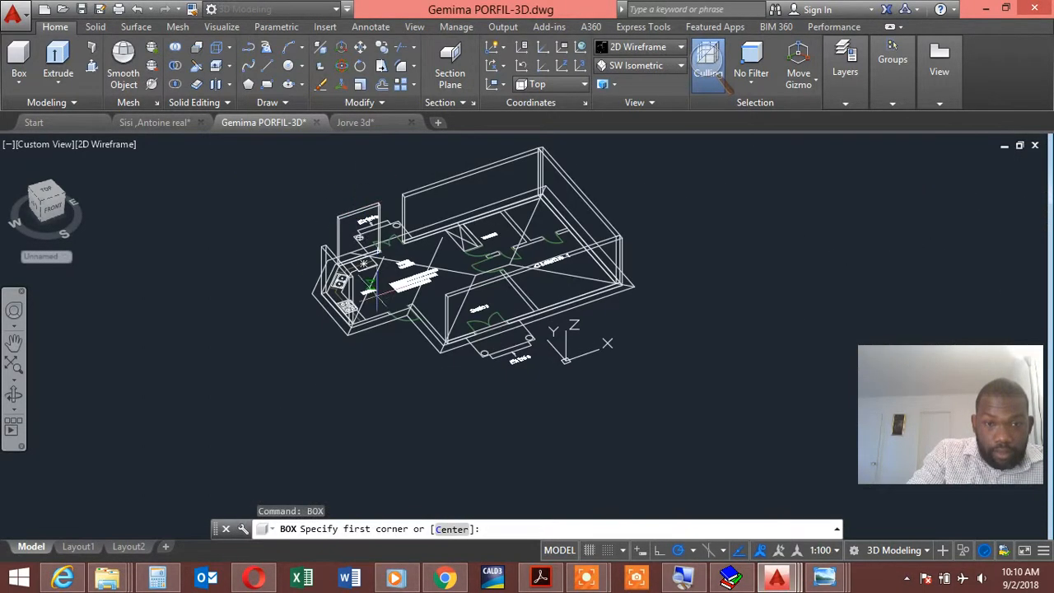
scroll(362, 216, up, 6)
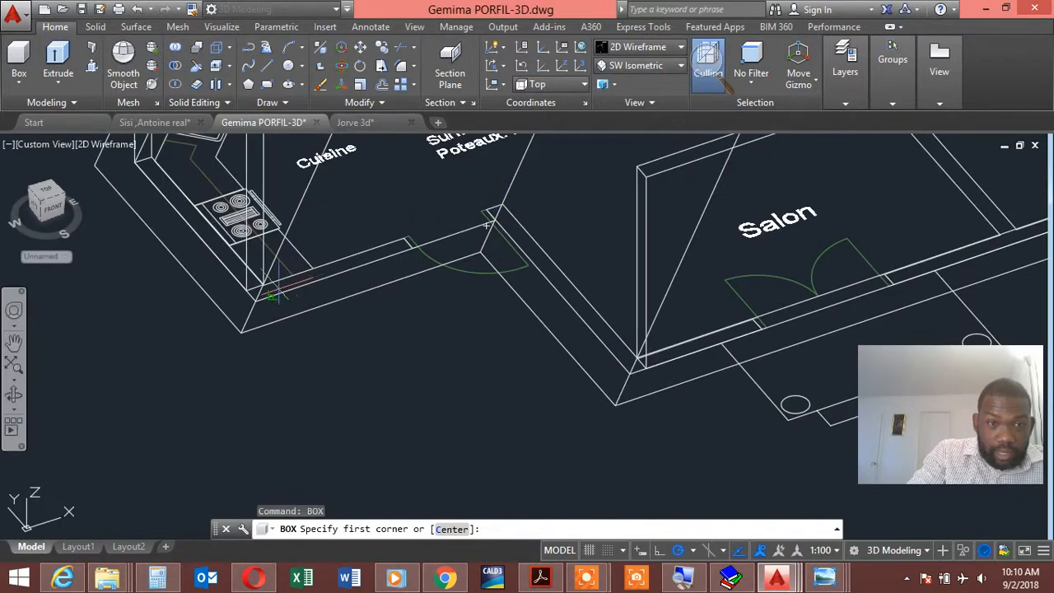
click(256, 303)
scroll(490, 219, up, 5)
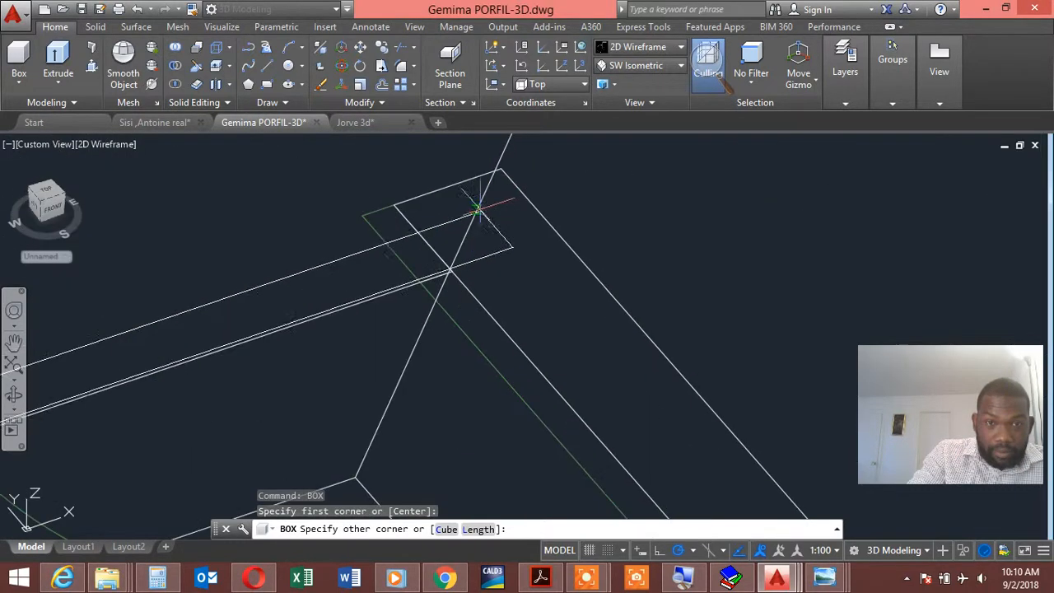
click(395, 202)
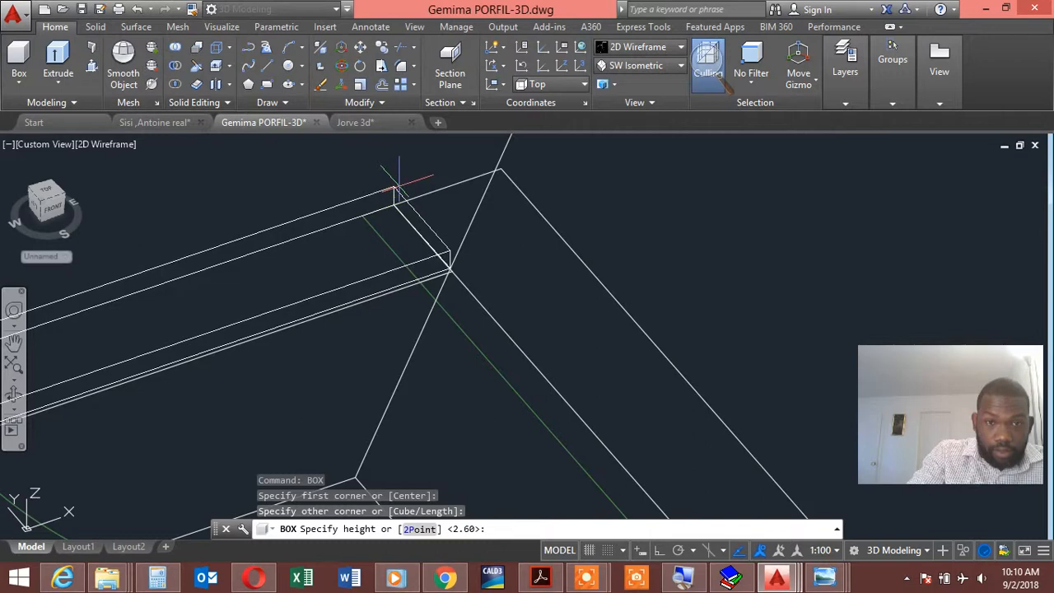
scroll(399, 185, up, 3)
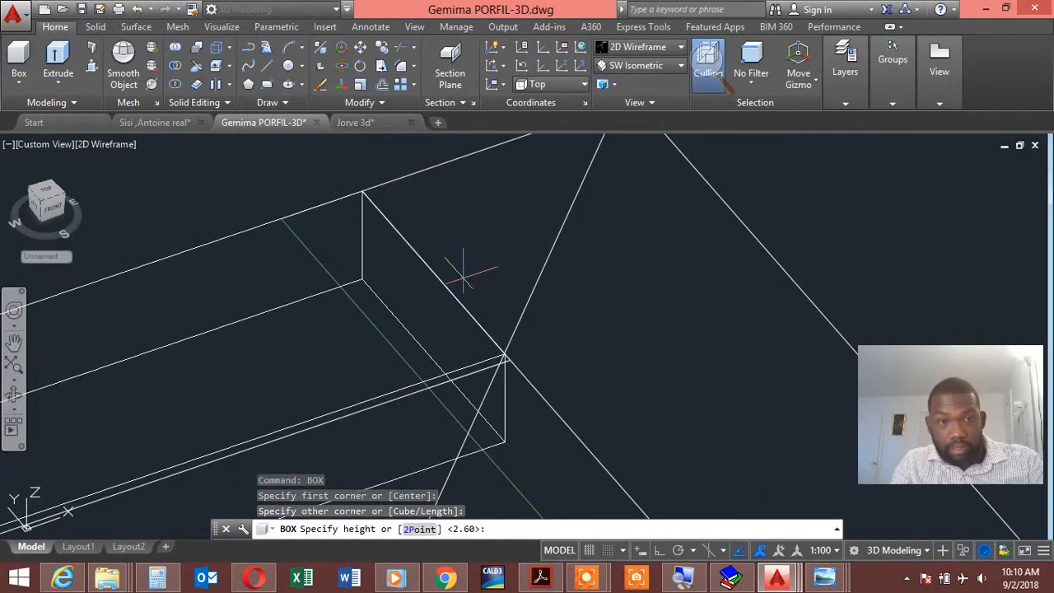
key(Escape)
Model the kitchen's front wall as a box from the stove-side corner to the Salon side wall, matching the neighbouring wall's height by its top corner.
right_click(352, 190)
click(404, 200)
scroll(369, 195, up, 3)
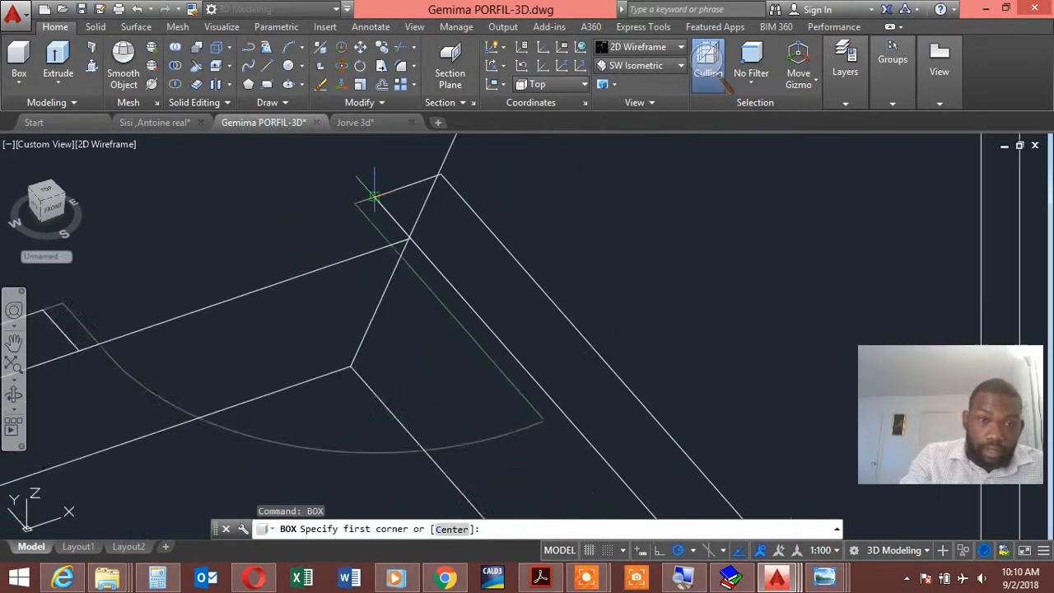
scroll(370, 191, down, 3)
scroll(369, 202, down, 5)
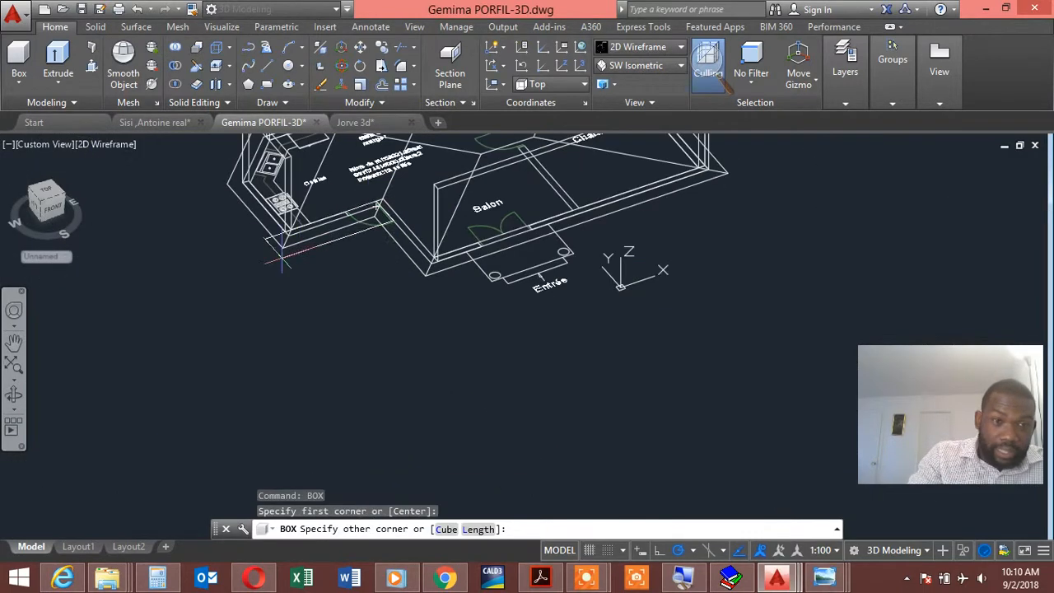
scroll(313, 197, up, 5)
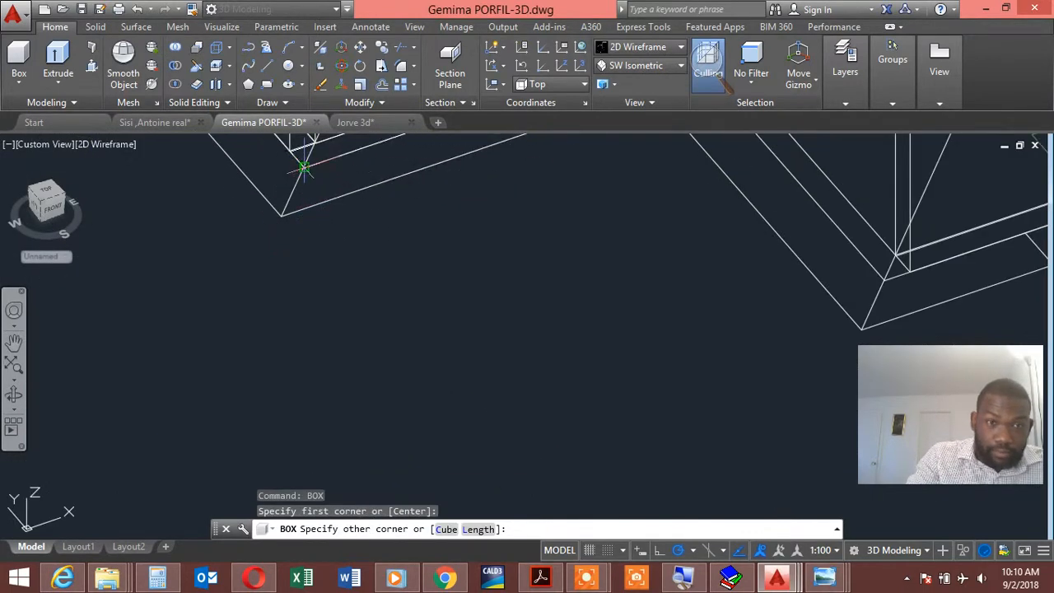
click(304, 168)
scroll(304, 173, down, 3)
scroll(292, 313, up, 5)
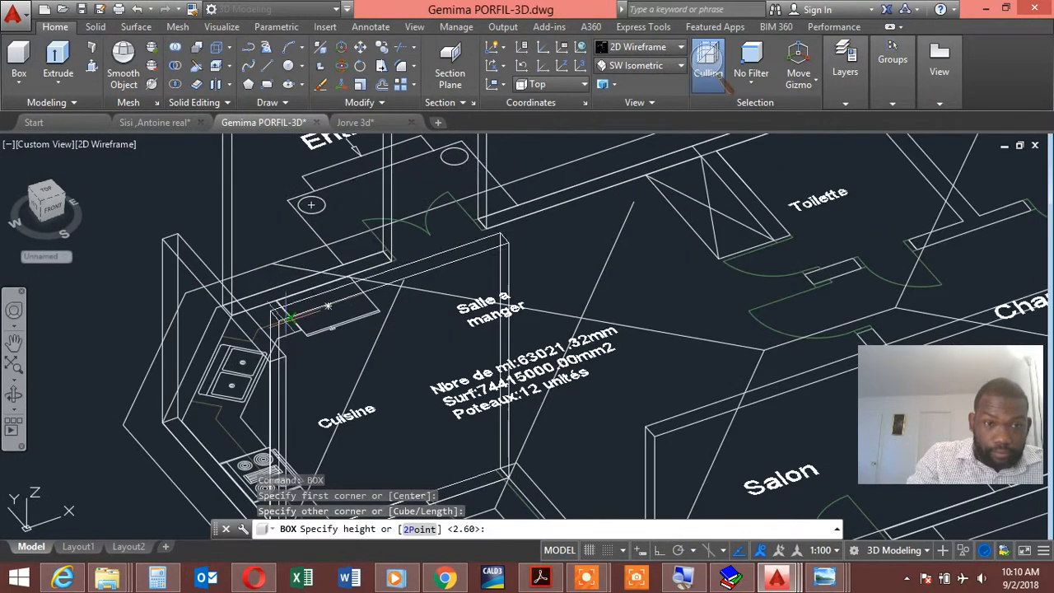
click(323, 309)
scroll(313, 313, down, 3)
scroll(309, 338, up, 4)
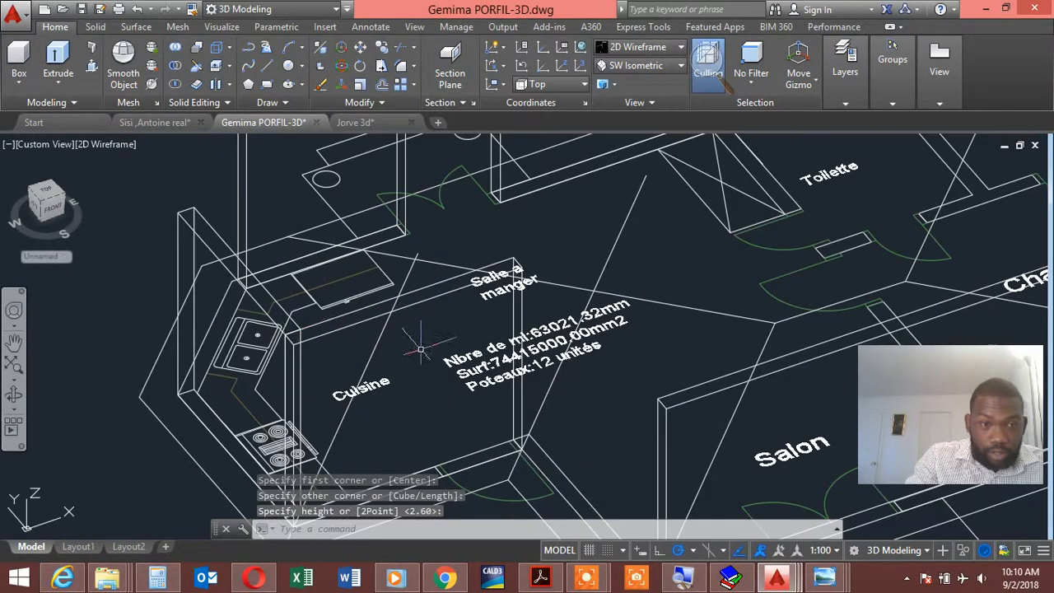
Model the Salon's side wall as a box from the inner corner by the kitchen door to the front corner, matching the existing wall height.
scroll(420, 350, down, 4)
right_click(577, 160)
click(630, 171)
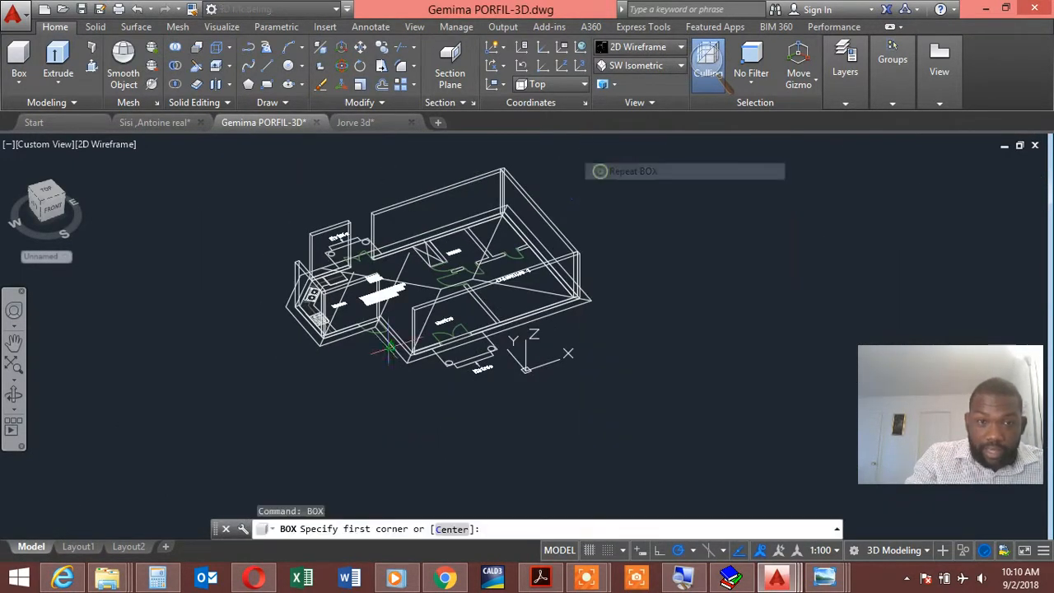
scroll(387, 350, up, 6)
middle_drag(504, 183, 445, 297)
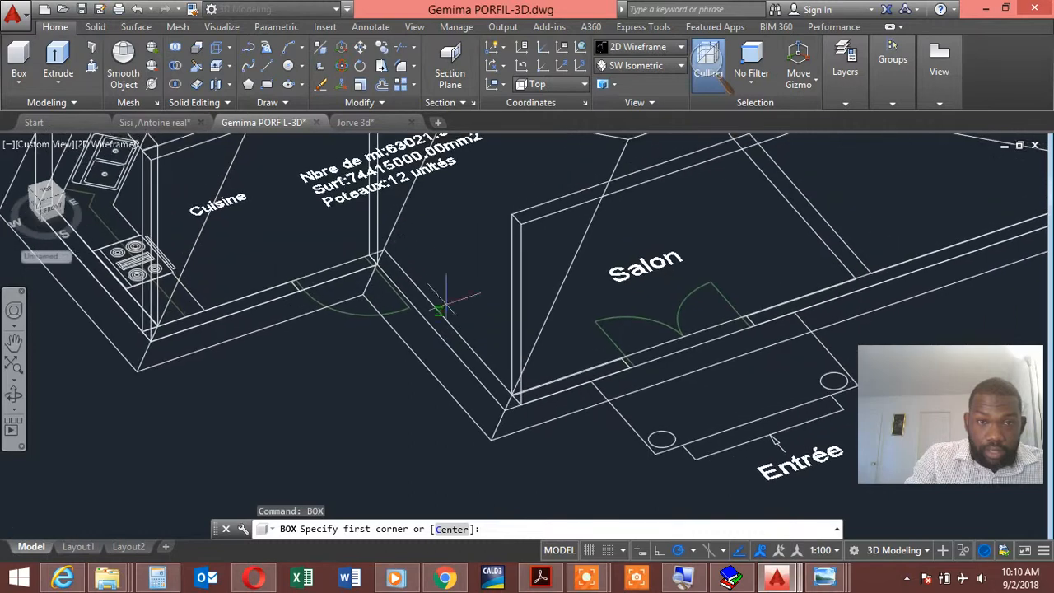
click(382, 248)
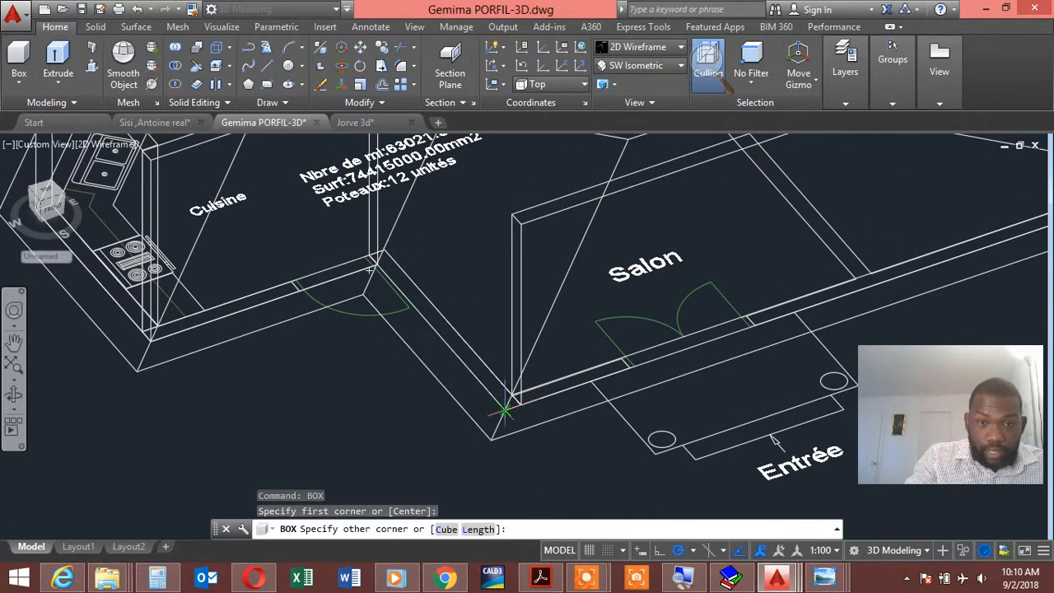
click(506, 349)
click(511, 227)
Change the visual style to Realistic so the wall boxes are shaded.
scroll(479, 270, down, 8)
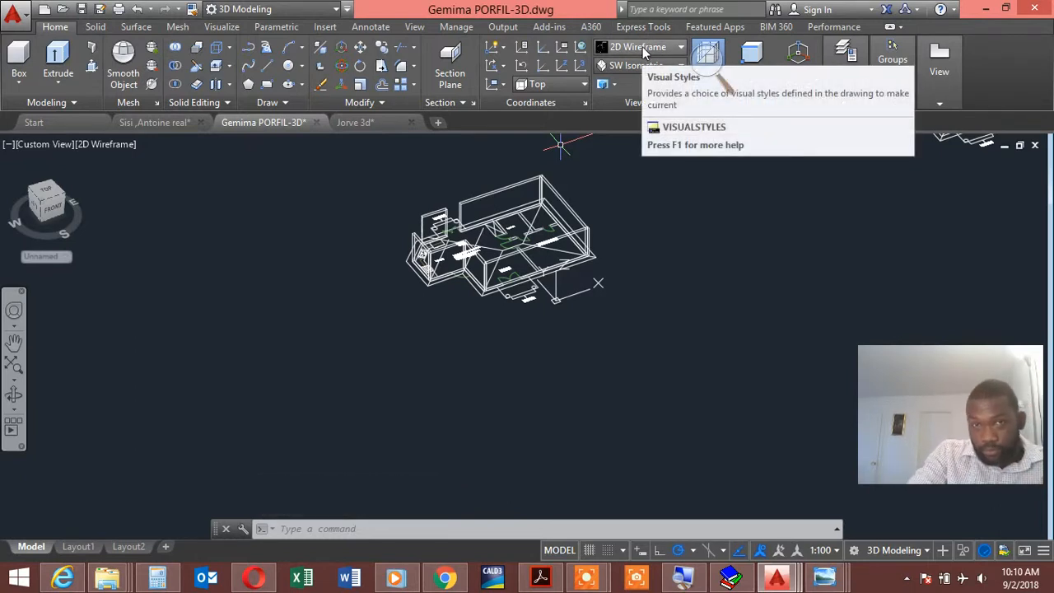
click(642, 49)
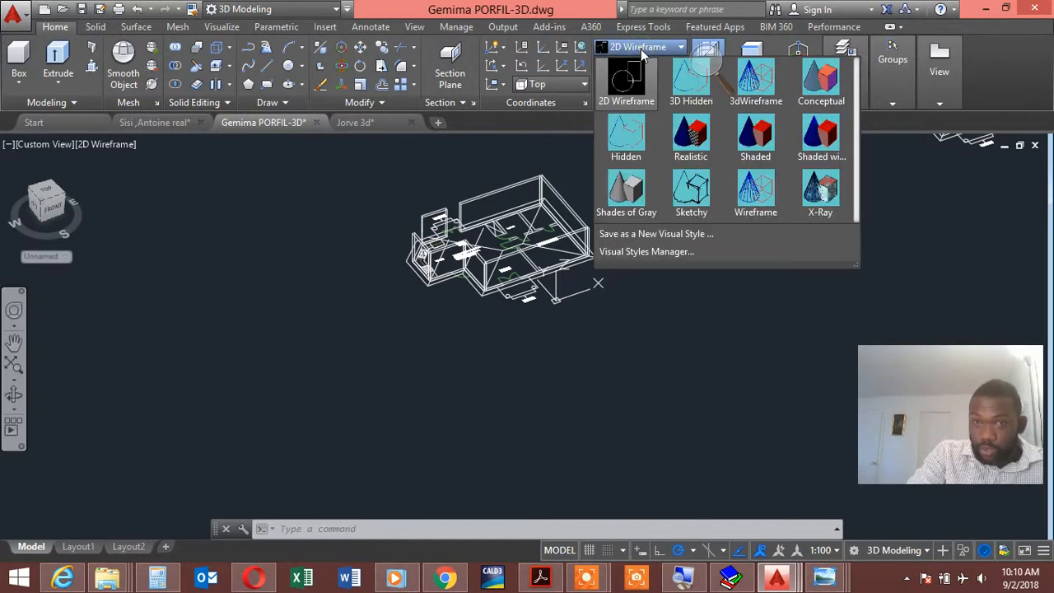
click(691, 134)
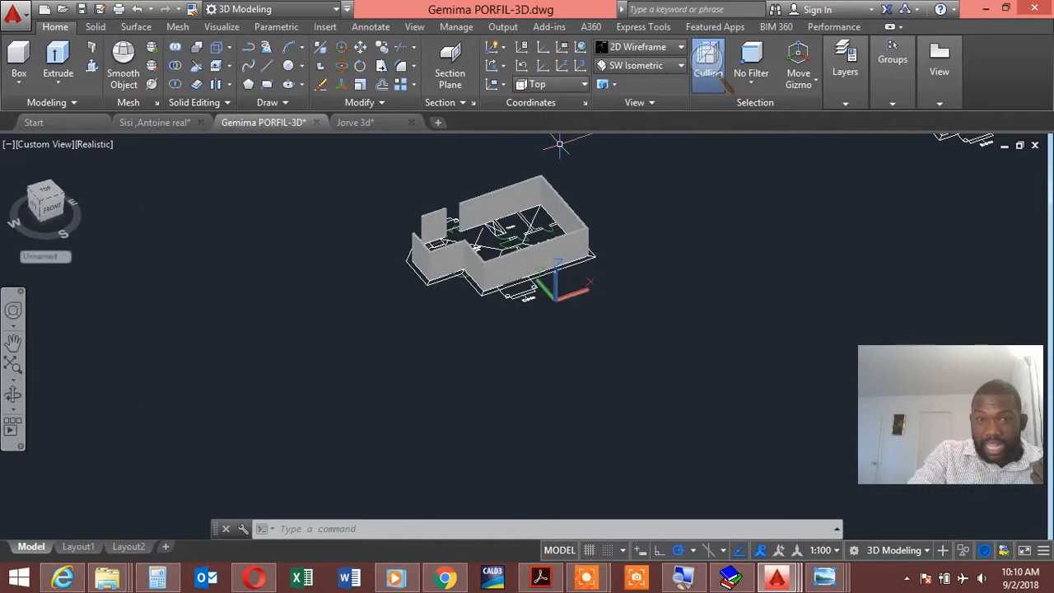
Orbit the model to the kitchen end and examine the rear wall box beside the open angled corner.
scroll(526, 205, down, 4)
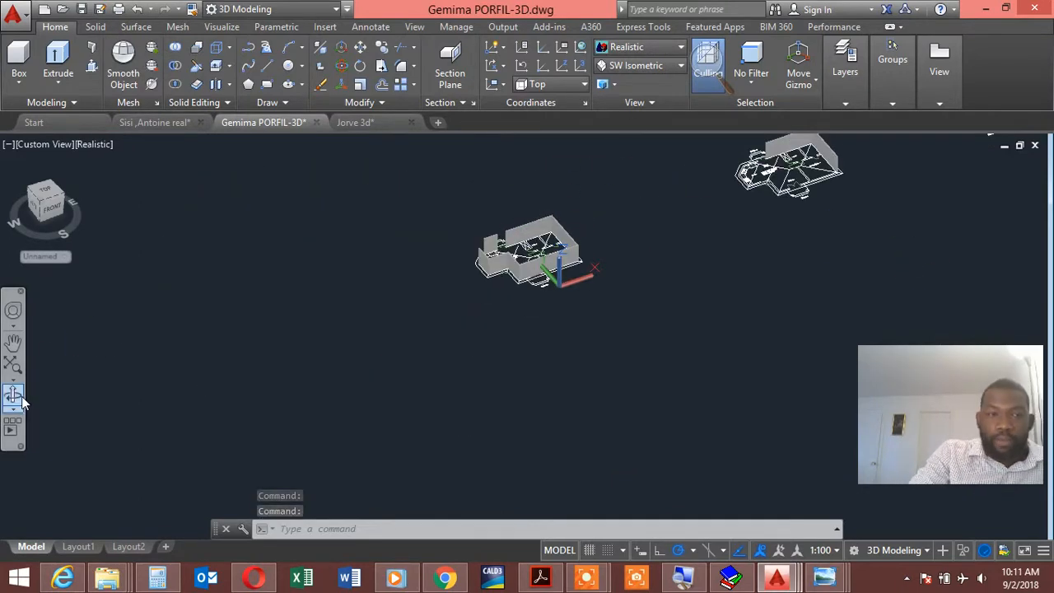
drag(455, 277, 692, 300)
scroll(692, 300, up, 4)
right_click(346, 225)
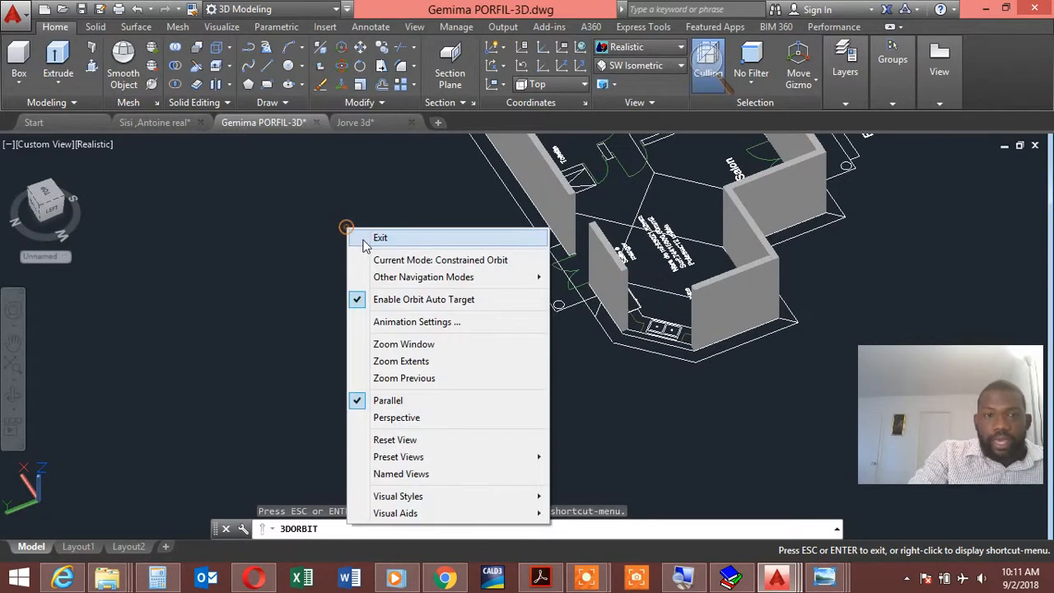
click(362, 239)
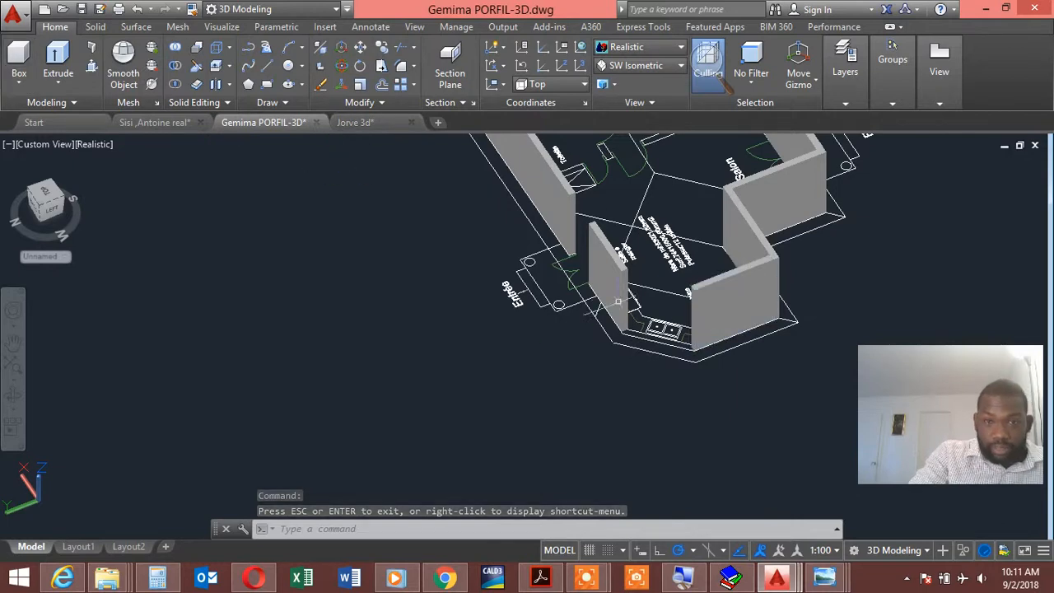
scroll(626, 253, up, 5)
click(608, 245)
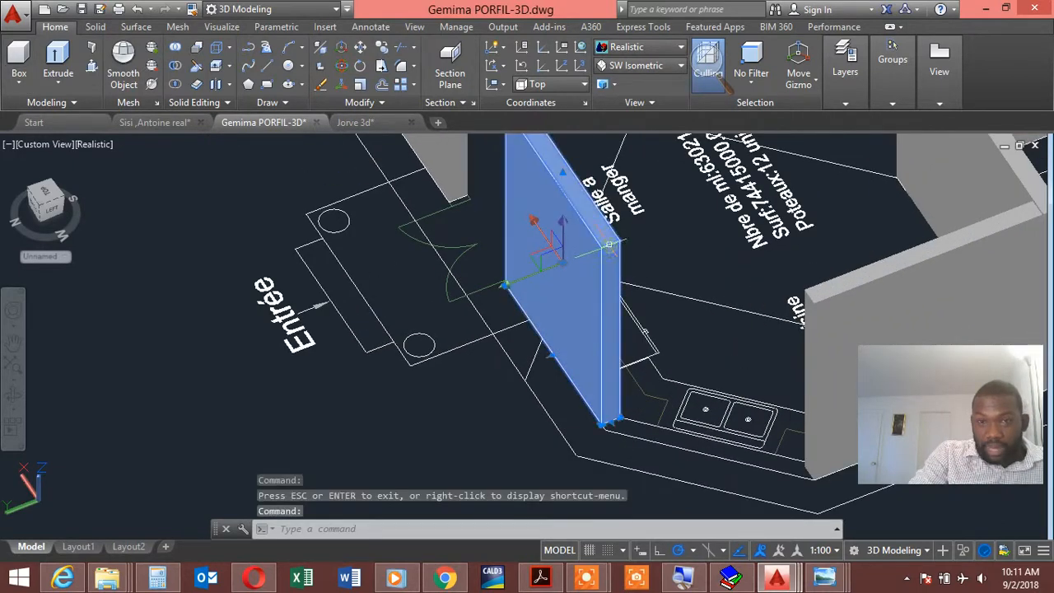
scroll(596, 272, down, 4)
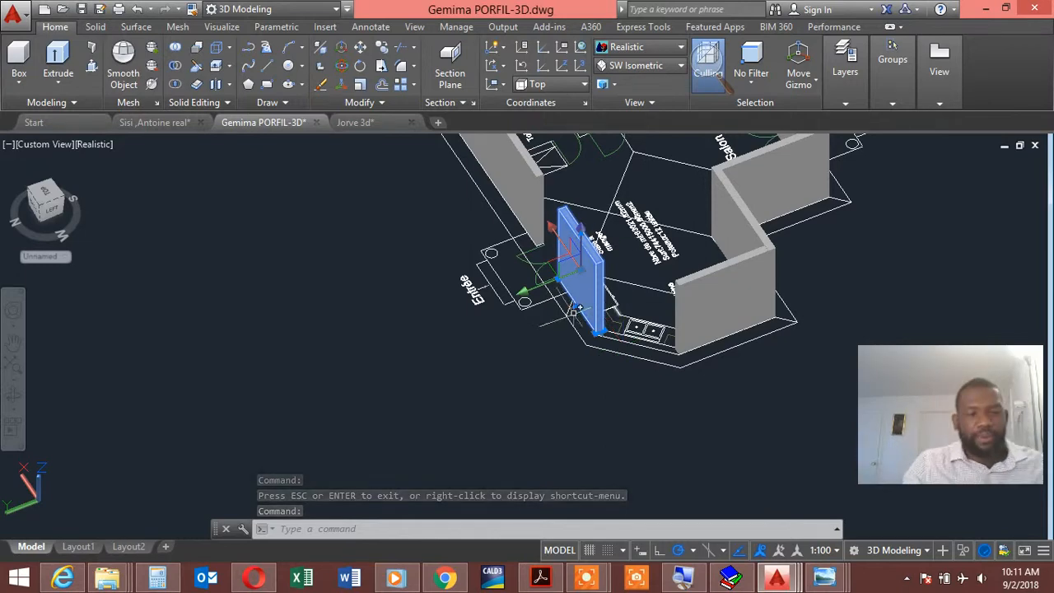
key(Escape)
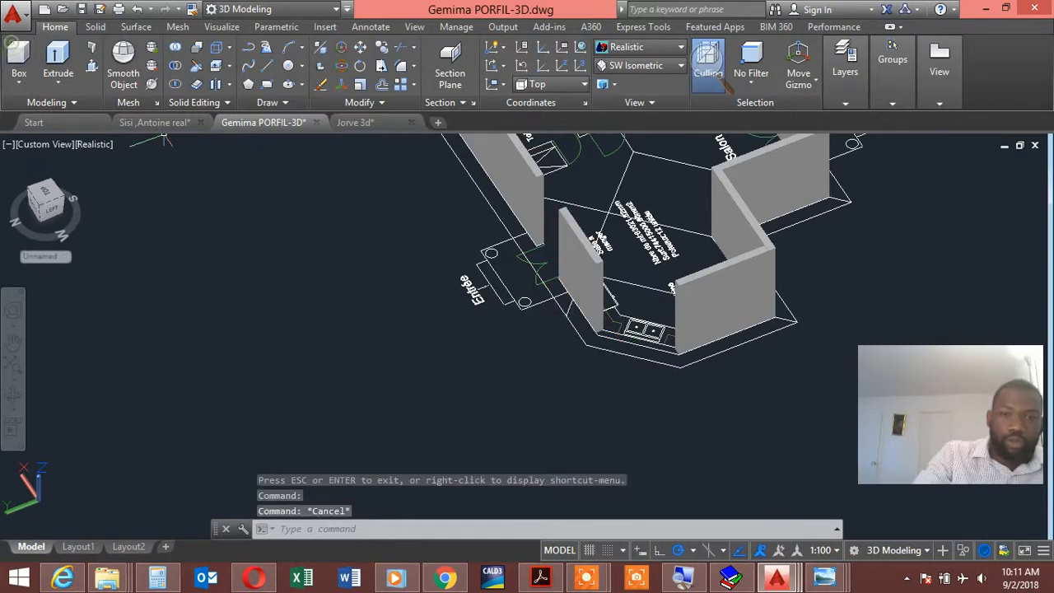
Draw a trial box against the outer face of the bedroom side wall on the other copy of the plan.
click(18, 60)
scroll(626, 360, up, 4)
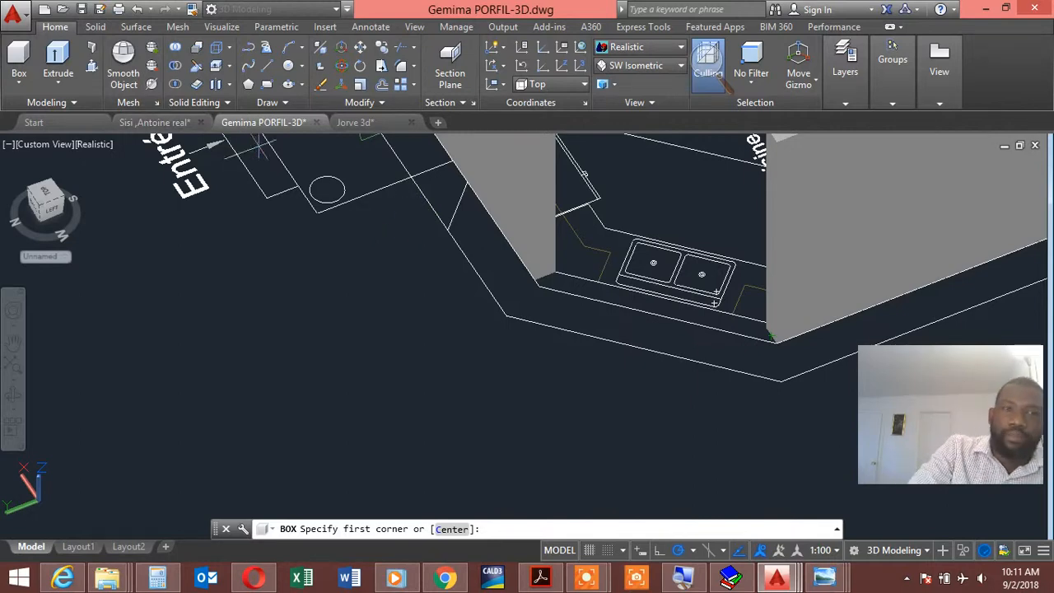
click(14, 396)
mouse_move(445, 306)
mouse_down()
mouse_move(477, 312)
mouse_move(430, 315)
mouse_up()
scroll(441, 308, down, 5)
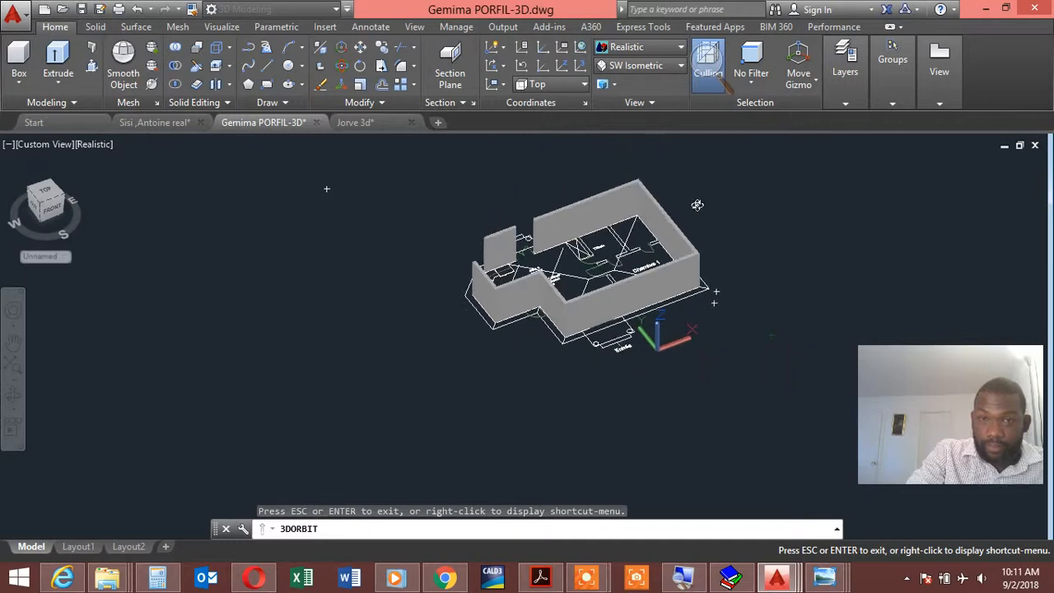
right_click(707, 196)
click(719, 213)
middle_drag(717, 231, 400, 247)
scroll(503, 226, down, 8)
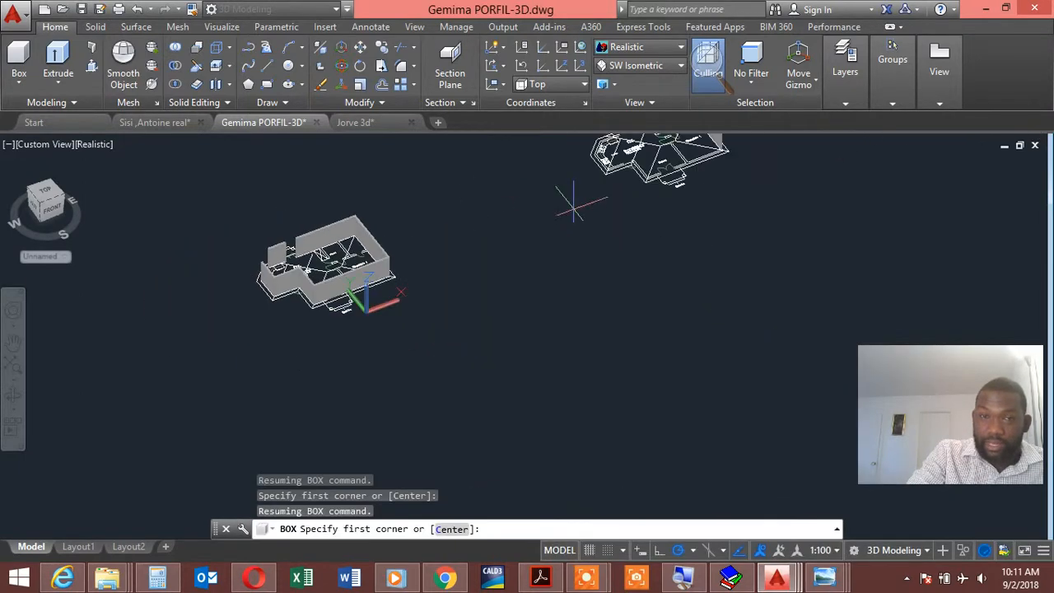
scroll(663, 142, up, 4)
scroll(663, 151, up, 4)
scroll(589, 245, up, 4)
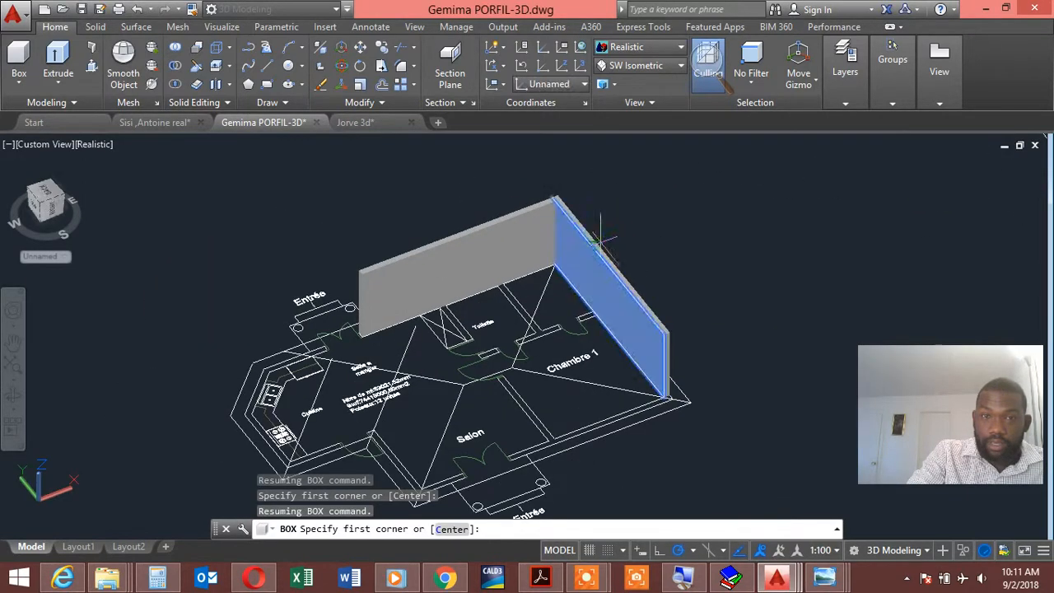
click(615, 231)
click(570, 221)
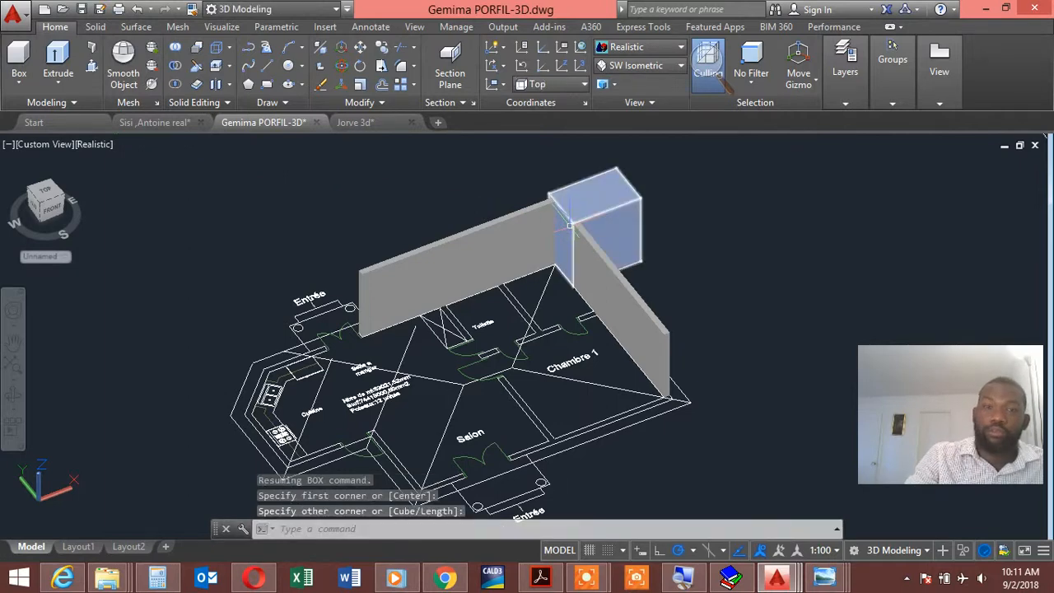
key(Escape)
Erase the trial box and the wall boxes from the other copy of the plan.
click(725, 259)
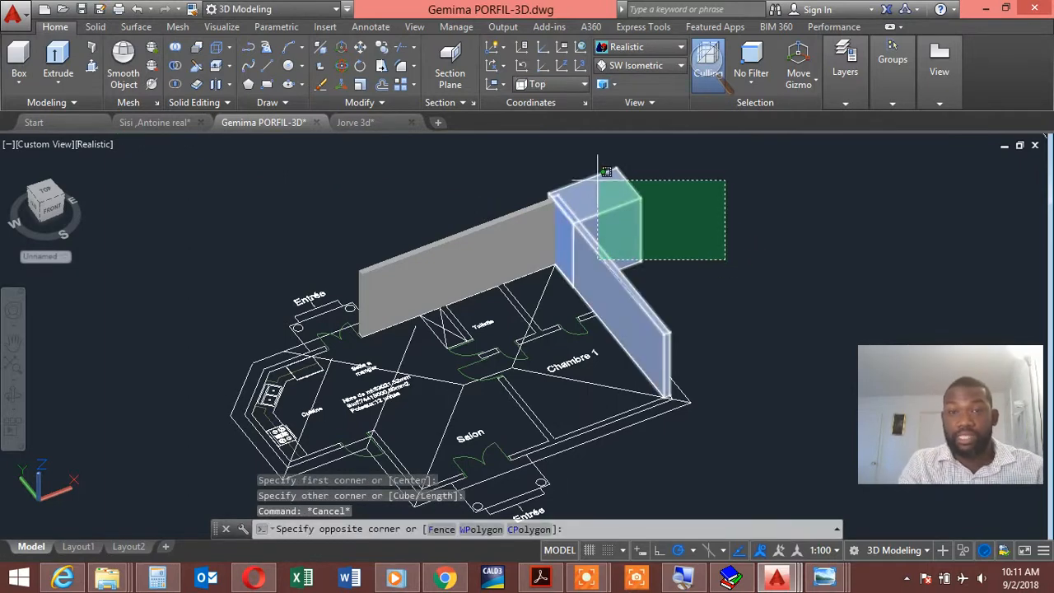
click(609, 189)
key(Delete)
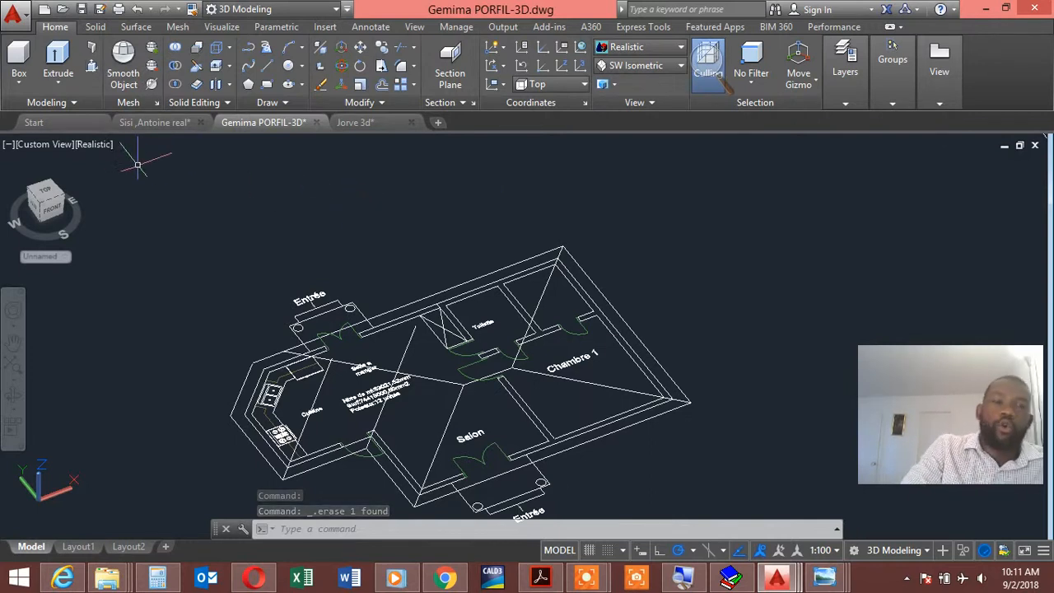
Start a polysolid with its height set to 2.6 and its width to 0.2.
click(93, 53)
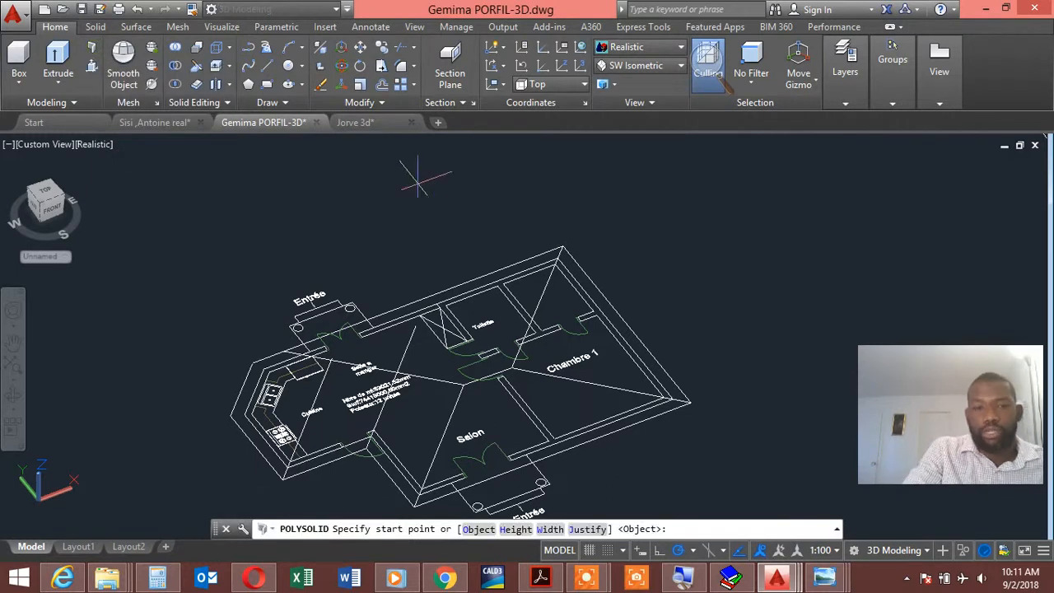
click(515, 528)
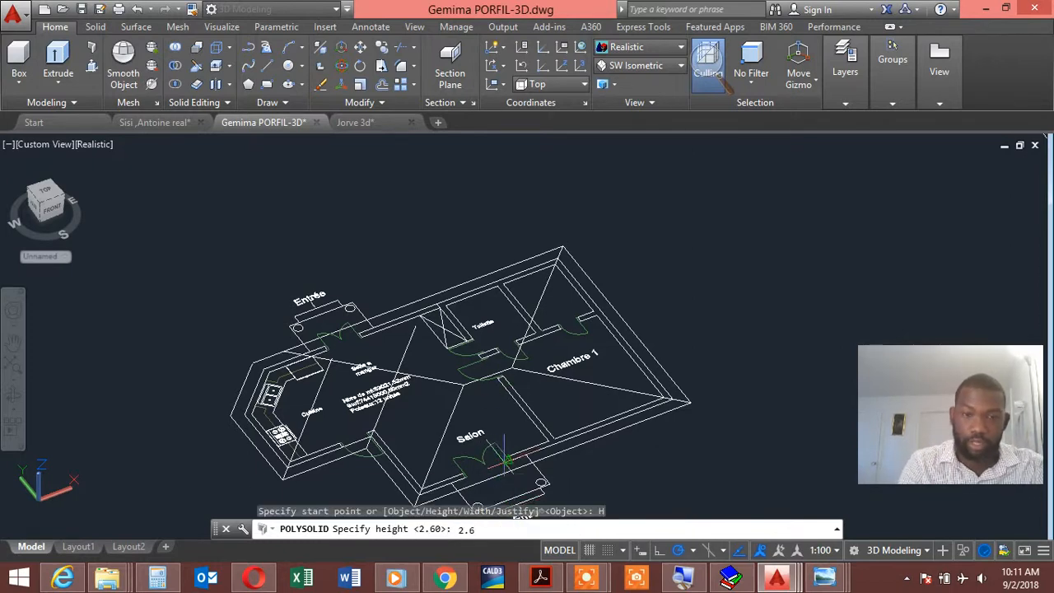
key(Return)
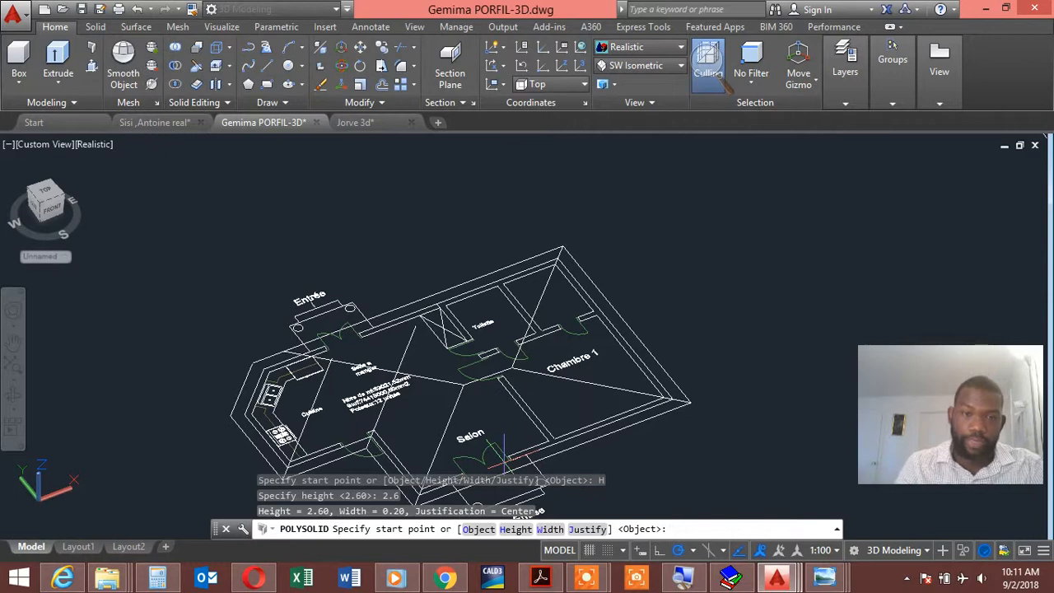
click(549, 530)
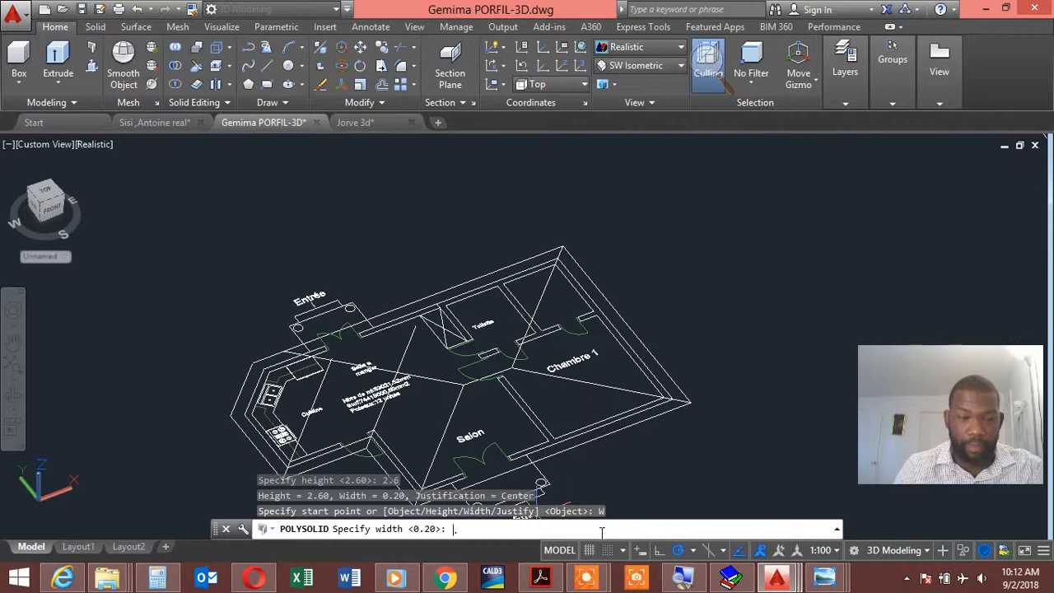
text(.2)
key(Return)
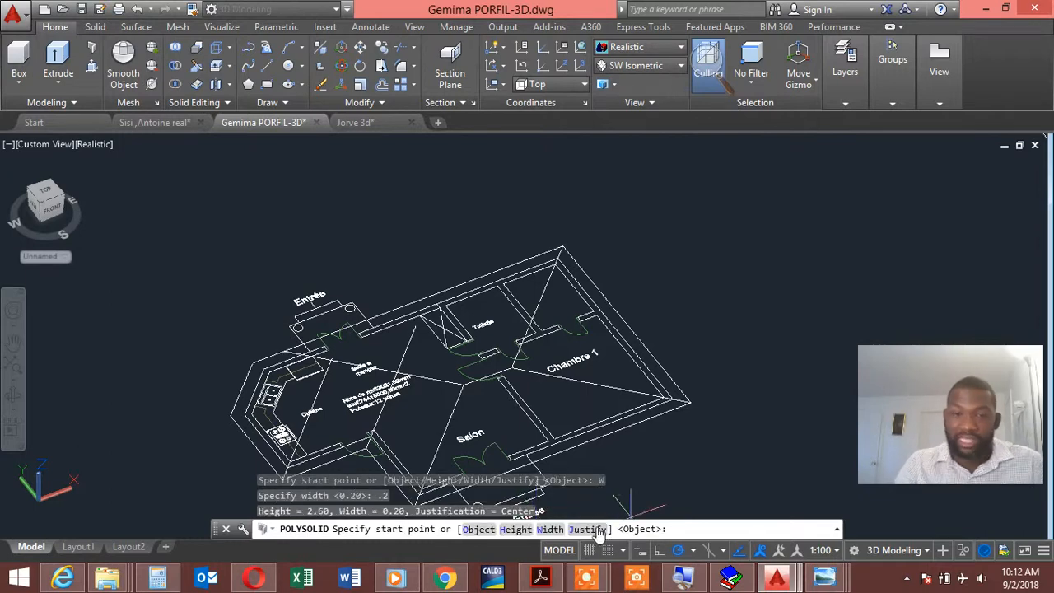
Set the polysolid justification to Right for tracing the exterior walls.
click(588, 529)
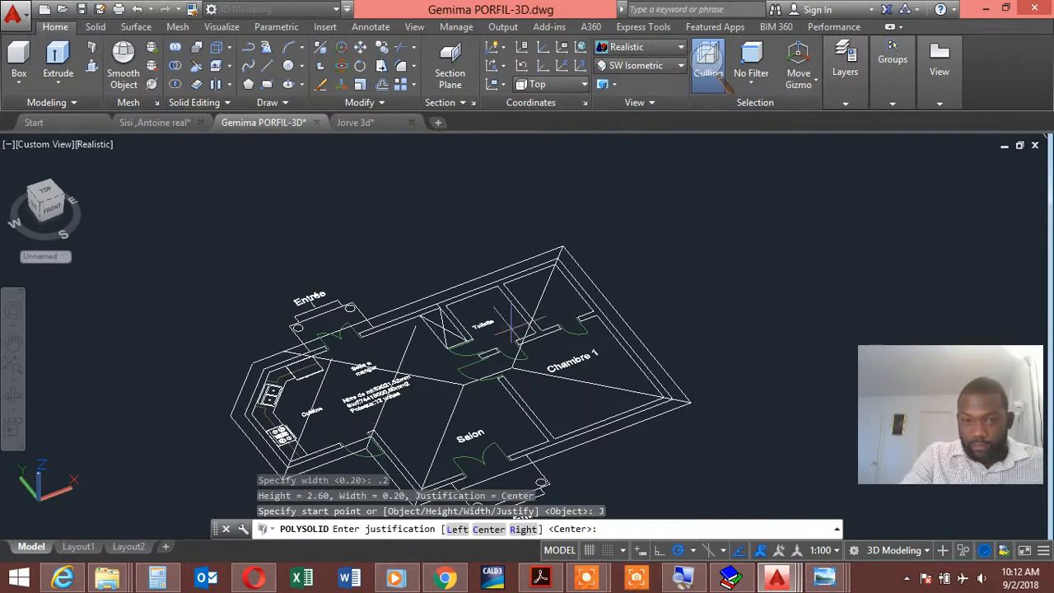
scroll(514, 292, up, 2)
middle_drag(481, 369, 531, 264)
scroll(530, 266, down, 5)
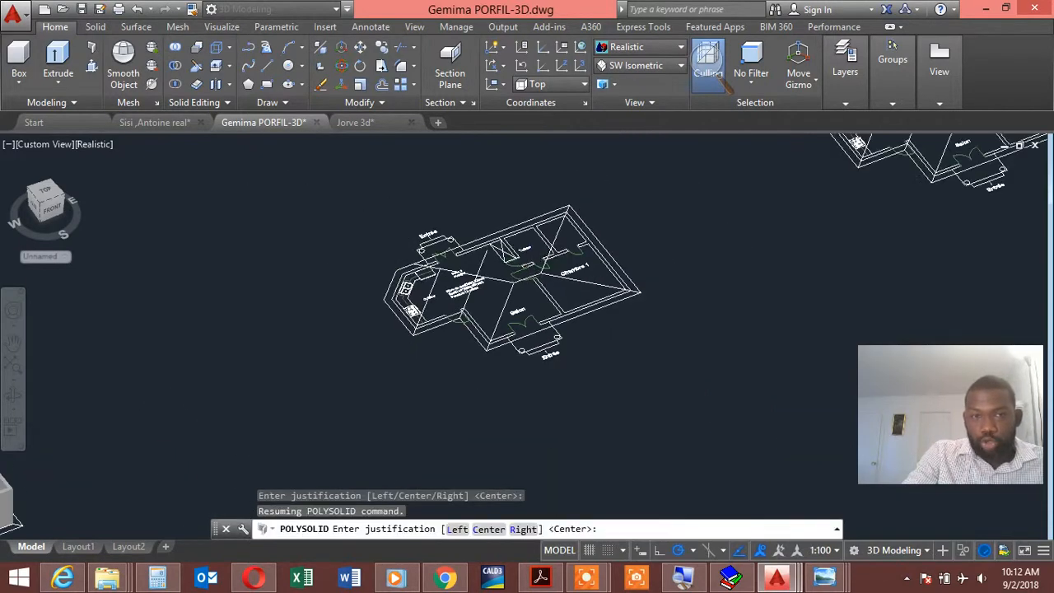
scroll(534, 221, up, 4)
scroll(512, 247, up, 2)
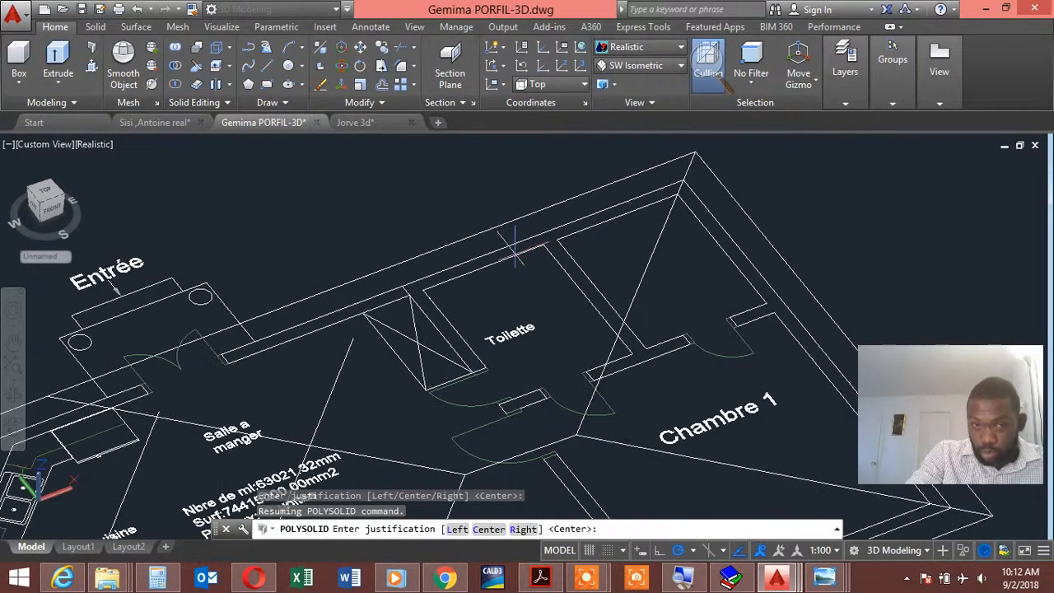
scroll(514, 193, down, 6)
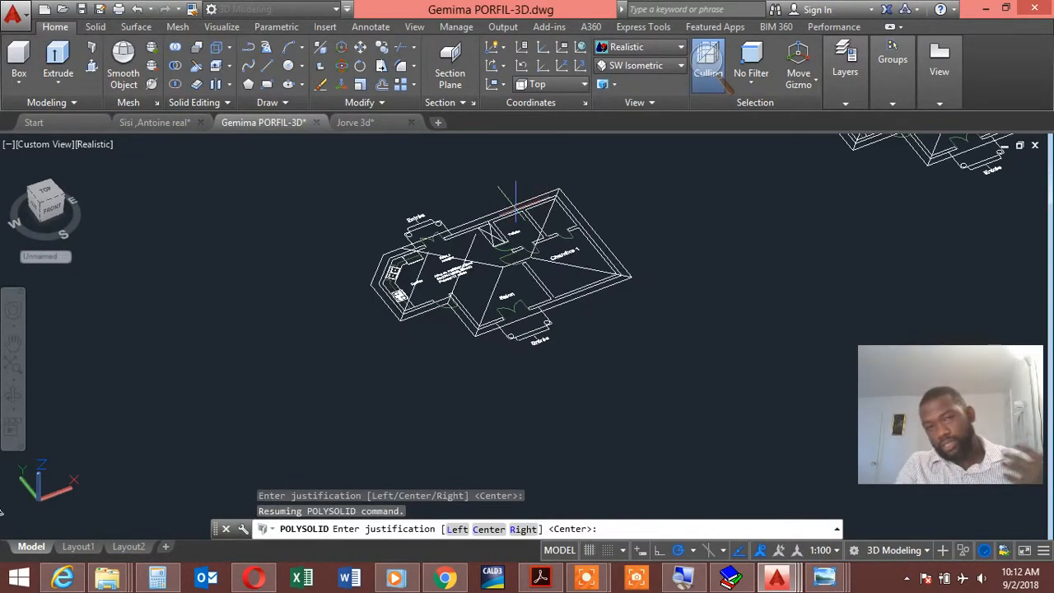
scroll(515, 202, up, 6)
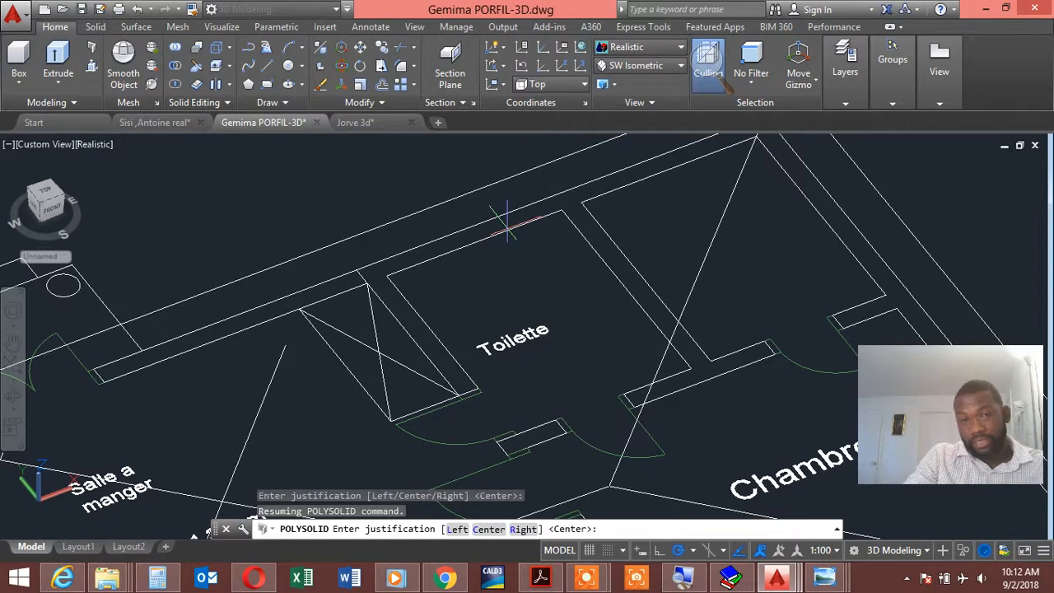
scroll(499, 213, down, 6)
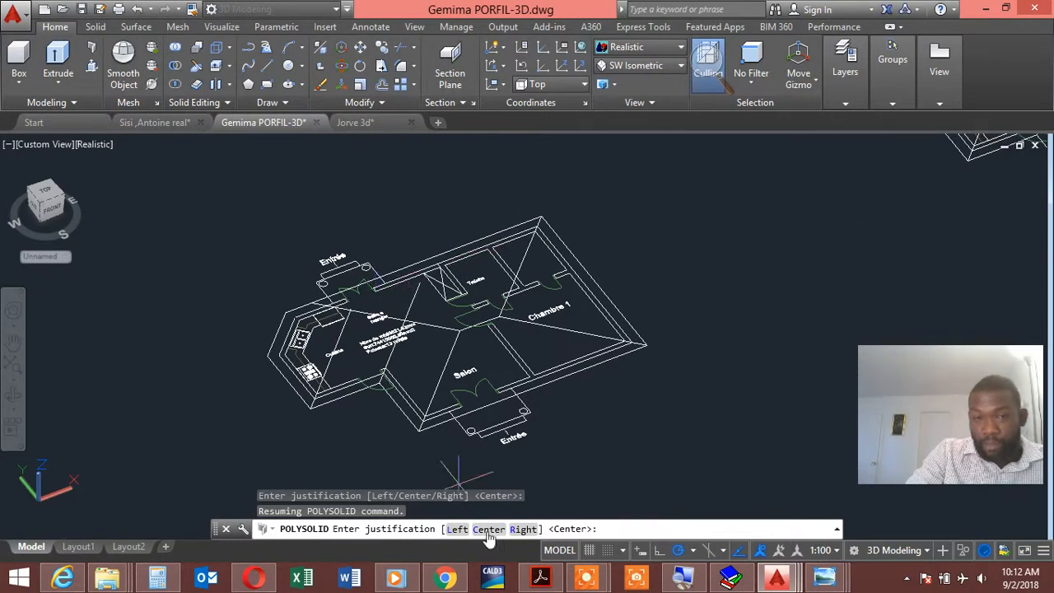
text(R)
key(Return)
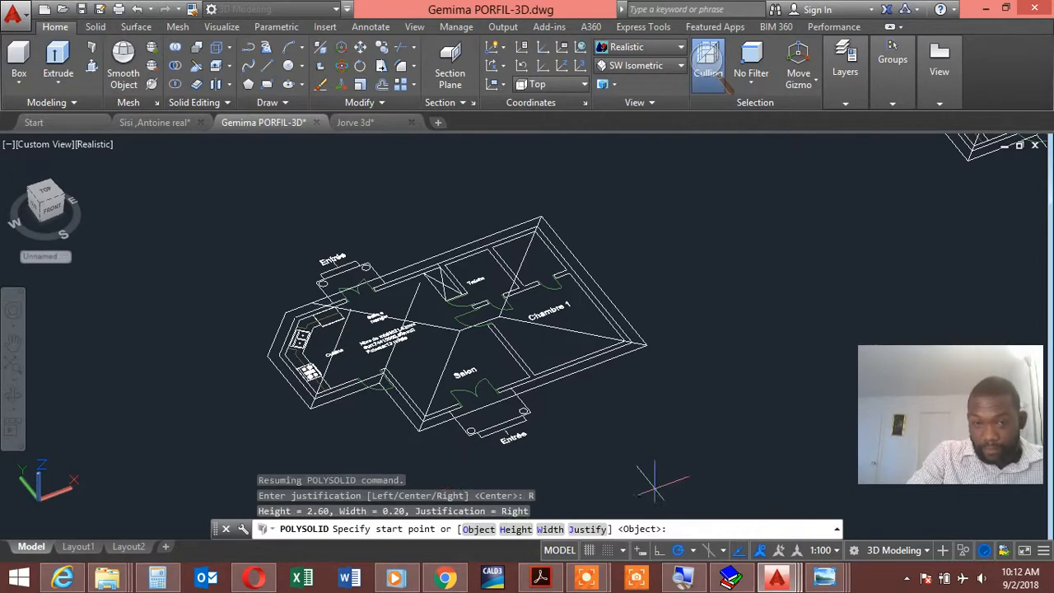
scroll(449, 247, up, 6)
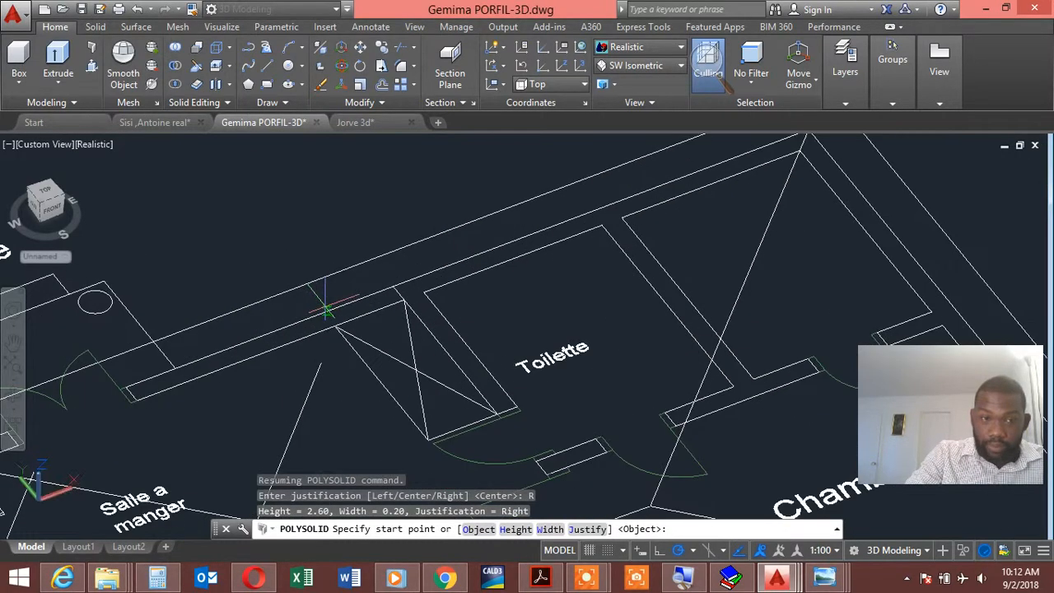
scroll(409, 280, down, 4)
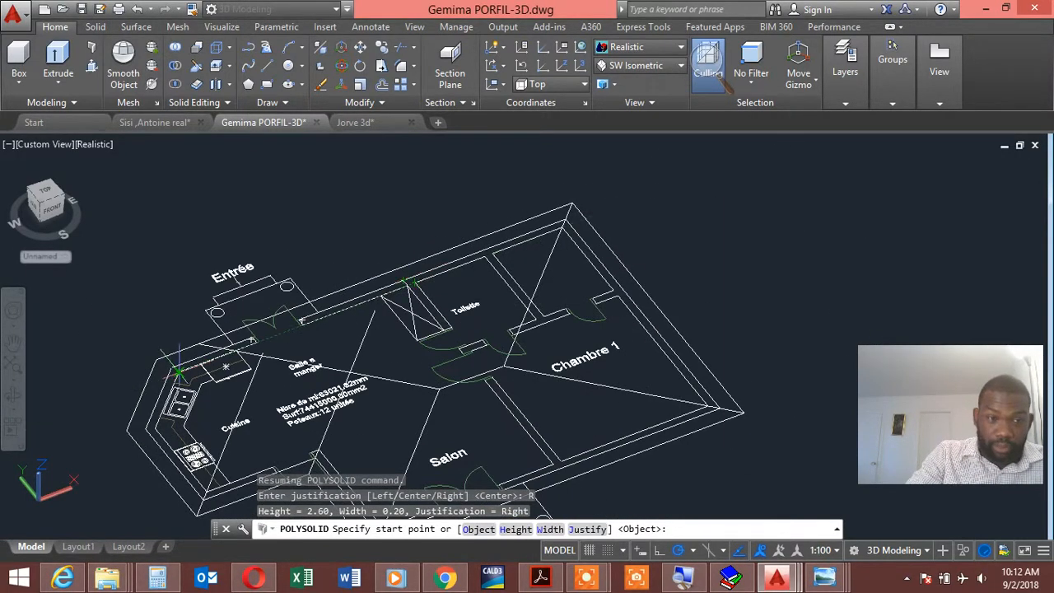
scroll(182, 371, up, 1)
scroll(298, 301, down, 3)
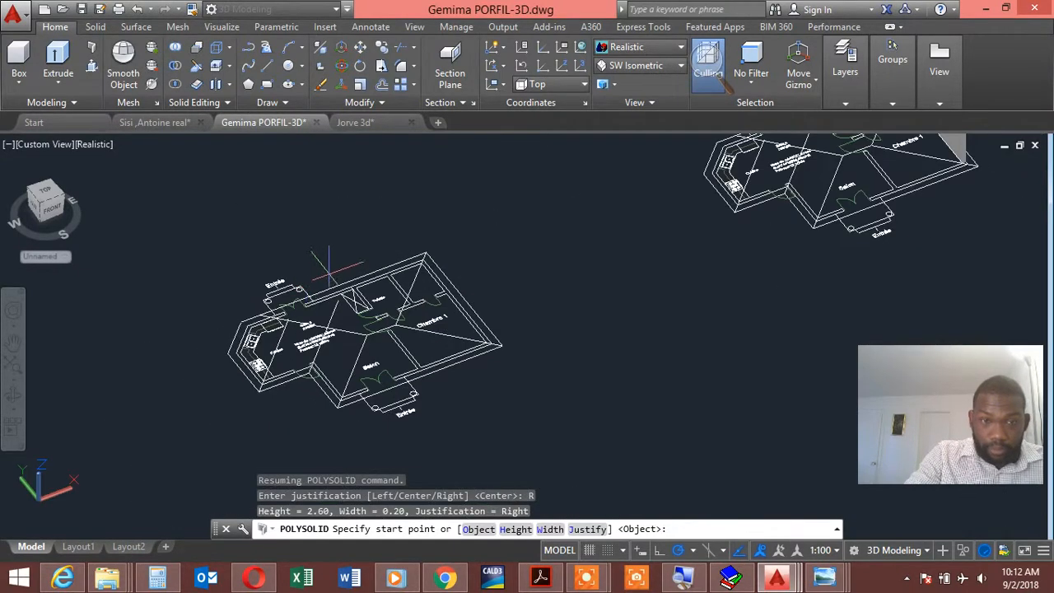
scroll(387, 330, up, 7)
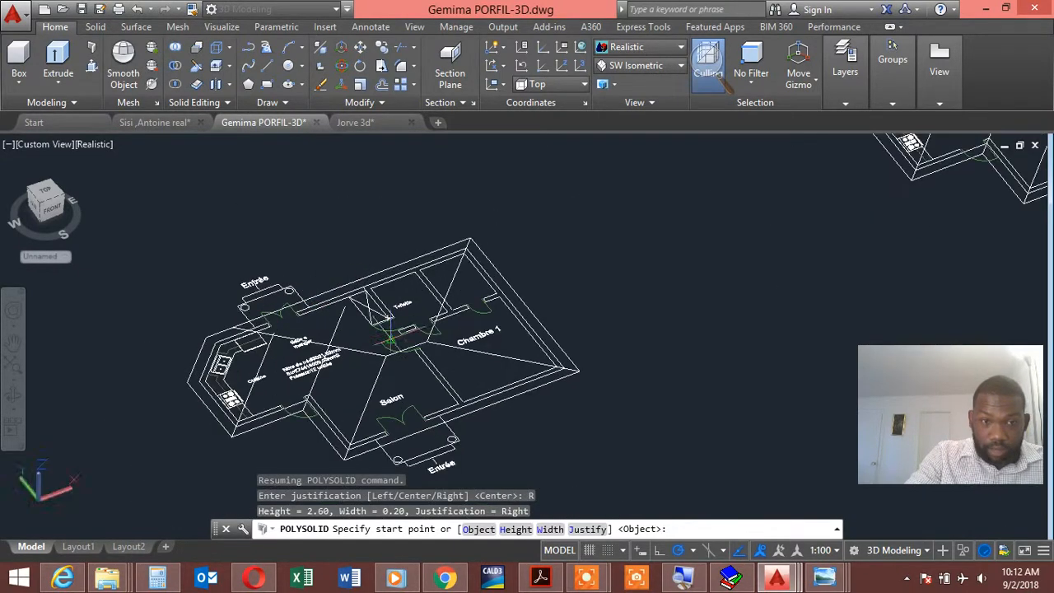
click(474, 248)
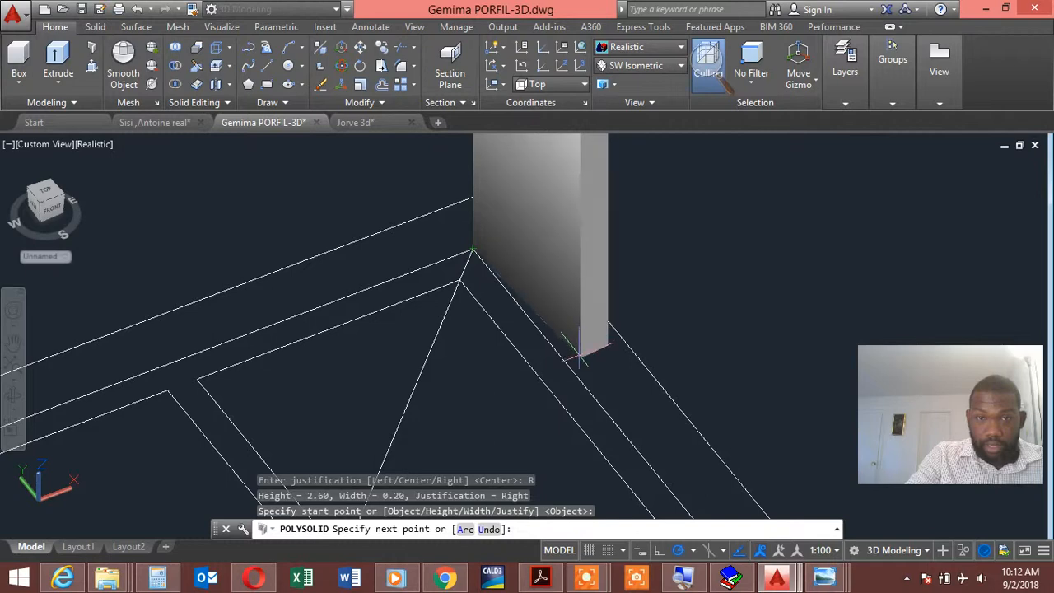
scroll(536, 267, down, 2)
key(Escape)
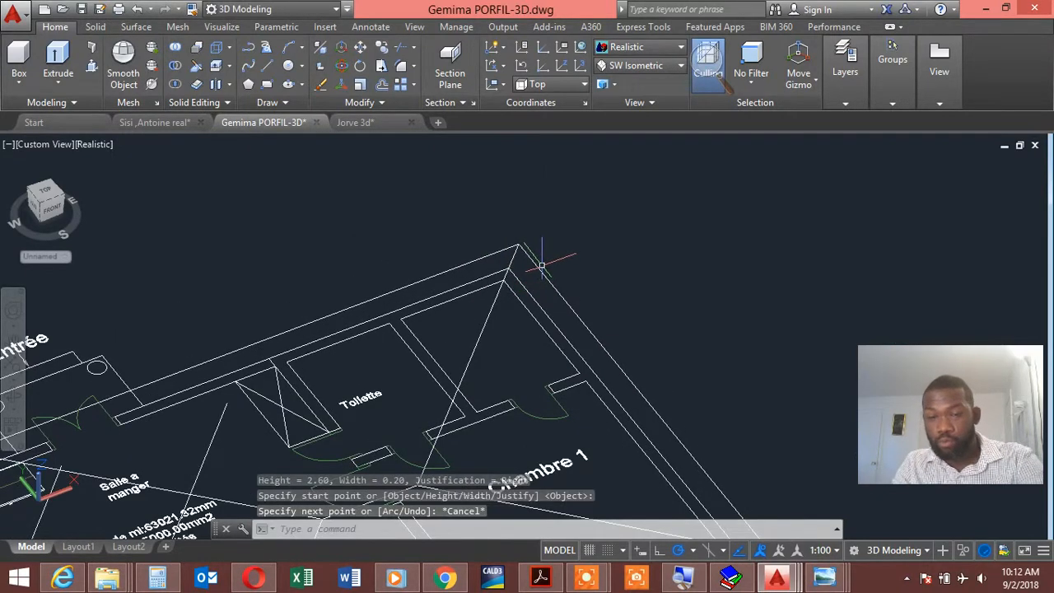
Try to trace a polysolid wall through the inner corners along the bedroom side wall and the front wall of the Salon.
key(Return)
click(504, 279)
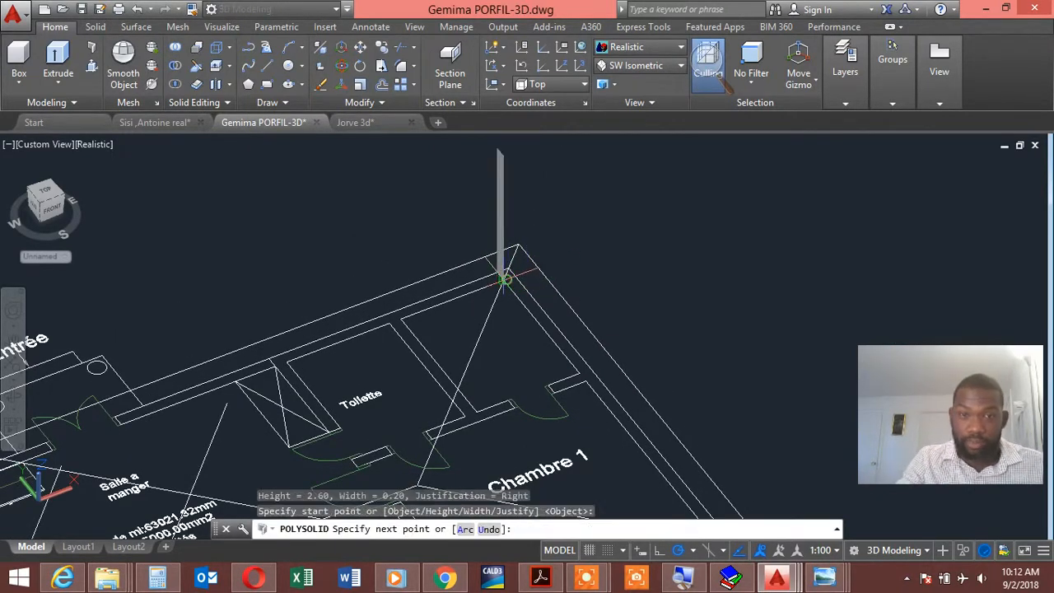
scroll(504, 276, down, 4)
scroll(568, 280, up, 5)
scroll(568, 281, up, 3)
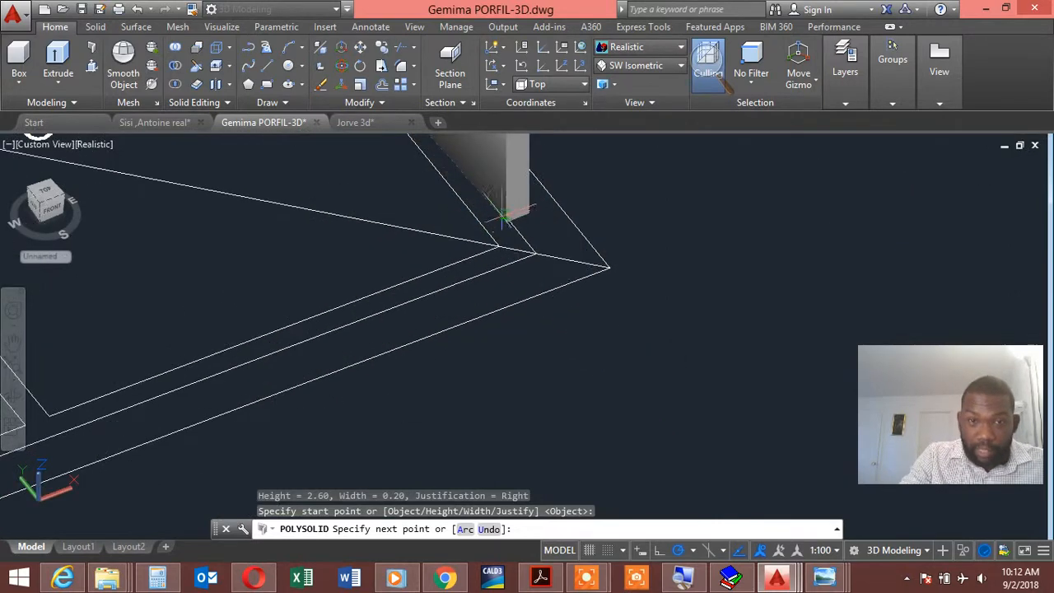
scroll(504, 243, down, 4)
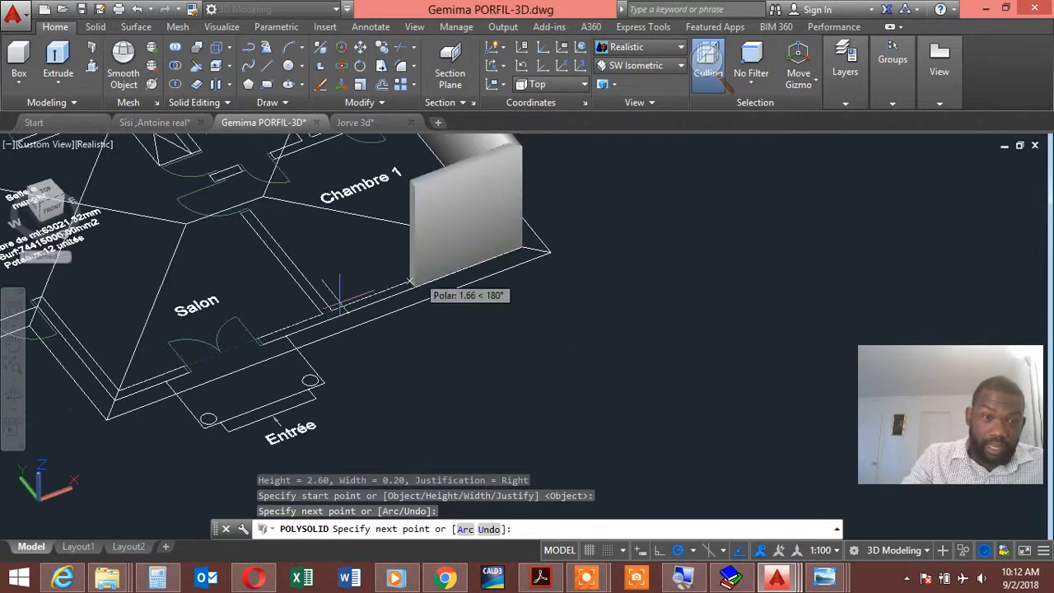
scroll(127, 389, up, 6)
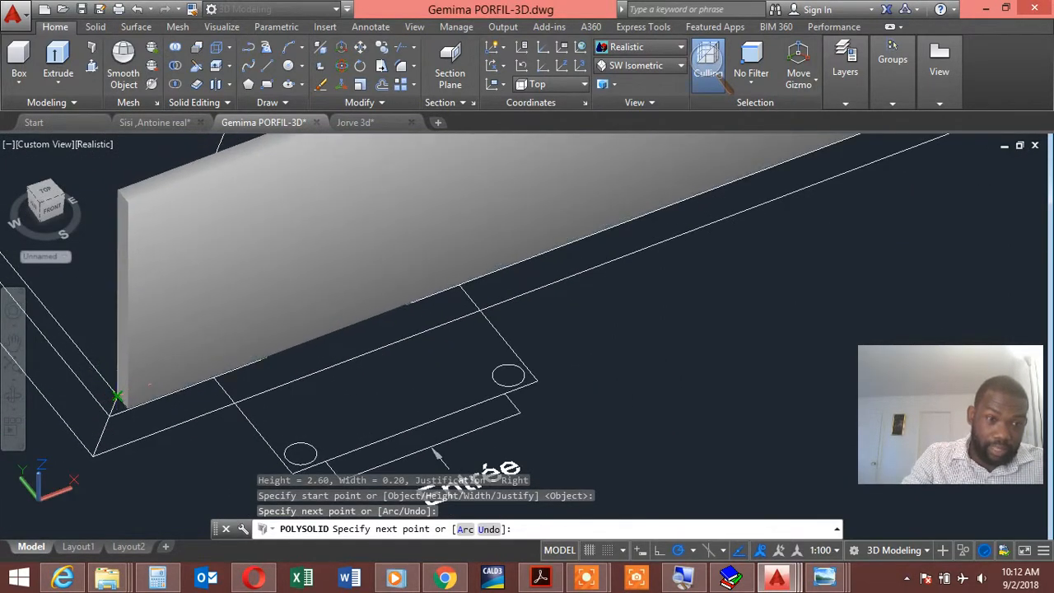
click(118, 398)
Try to continue the polysolid wall around the recess between the Salon and Cuisine to the stove-side kitchen corner, and cancel the command.
scroll(118, 398, down, 5)
middle_drag(118, 398, 378, 433)
scroll(265, 293, up, 6)
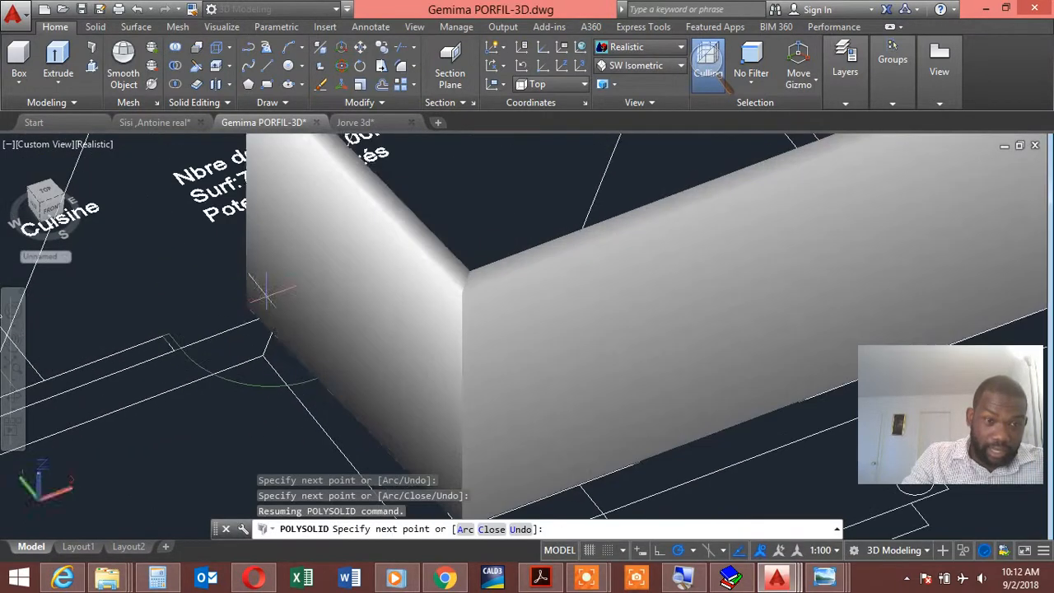
scroll(266, 296, up, 4)
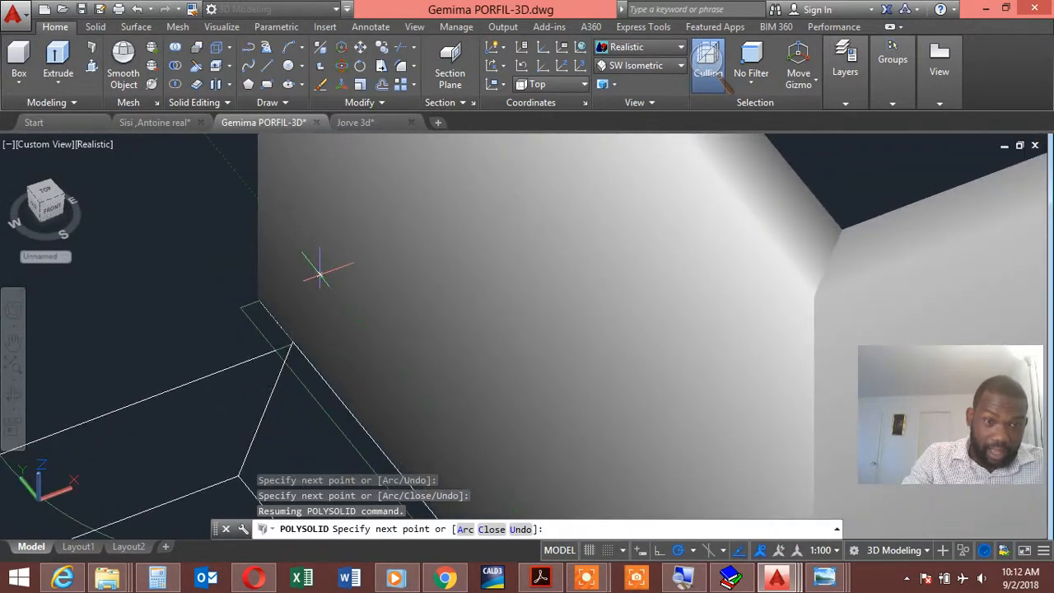
middle_click(322, 275)
scroll(252, 299, down, 8)
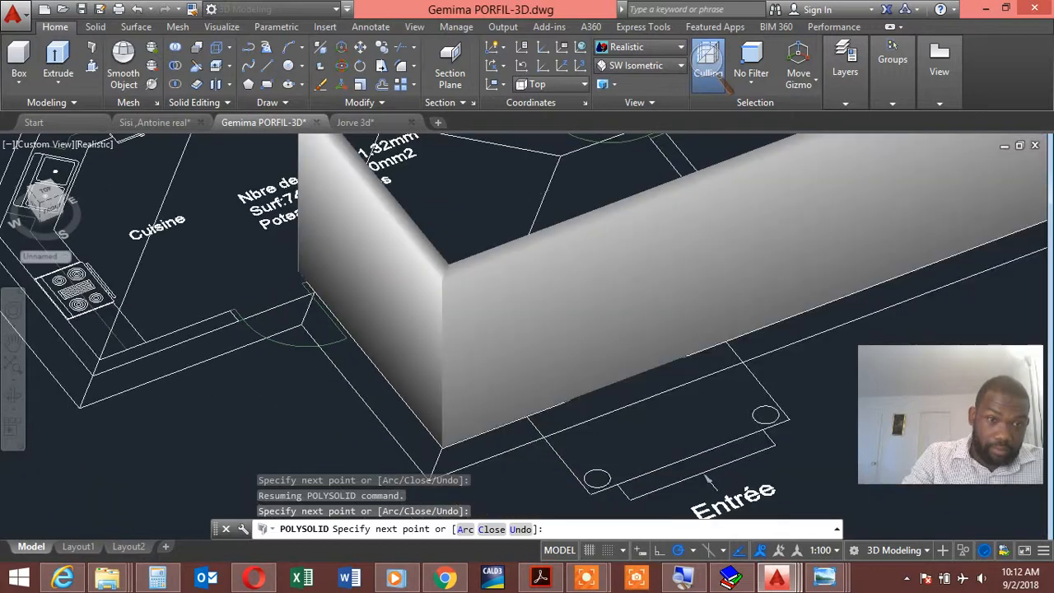
scroll(249, 298, up, 8)
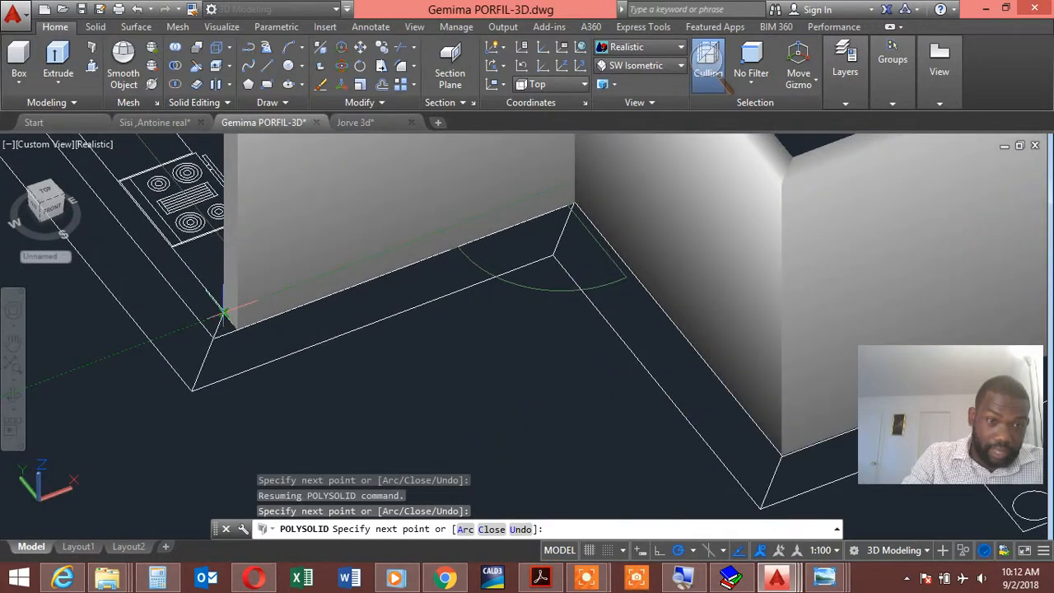
scroll(223, 314, up, 5)
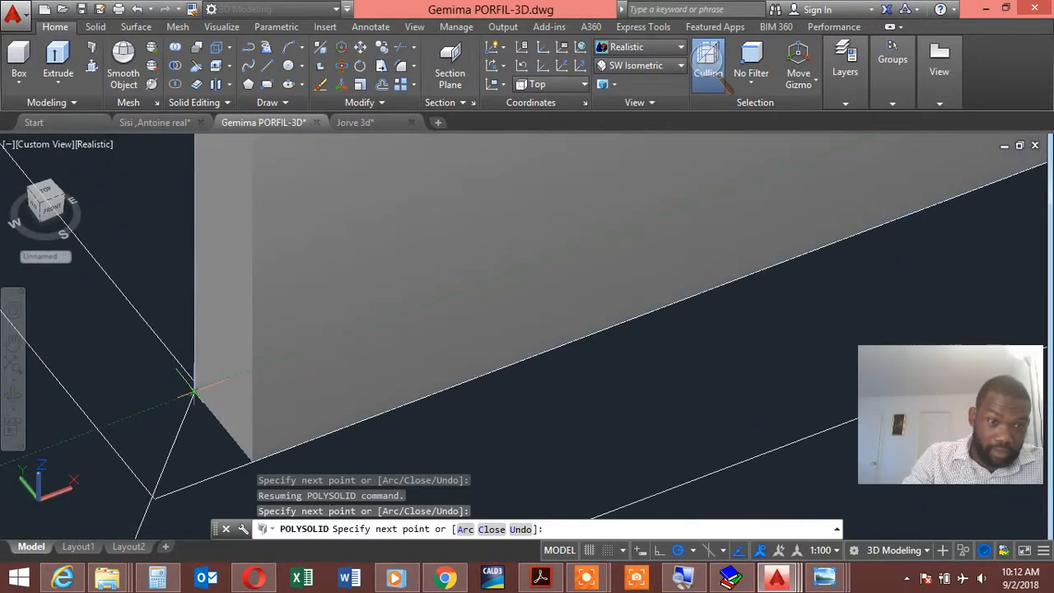
click(200, 388)
scroll(173, 354, down, 10)
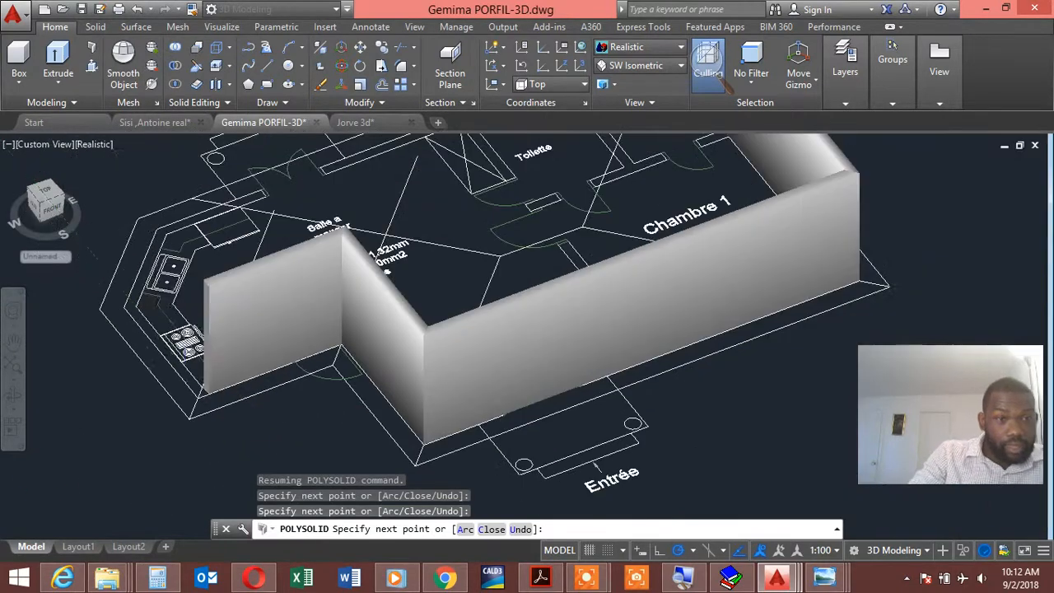
shift+middle_drag(140, 312, 253, 382)
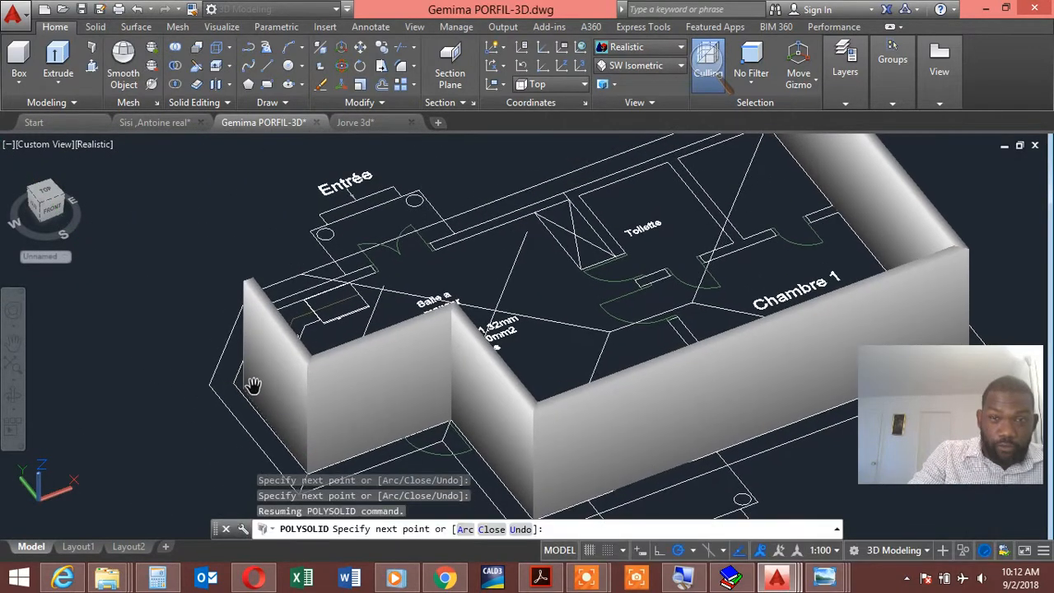
scroll(253, 381, down, 3)
scroll(252, 381, up, 2)
key(Escape)
key(Escape)
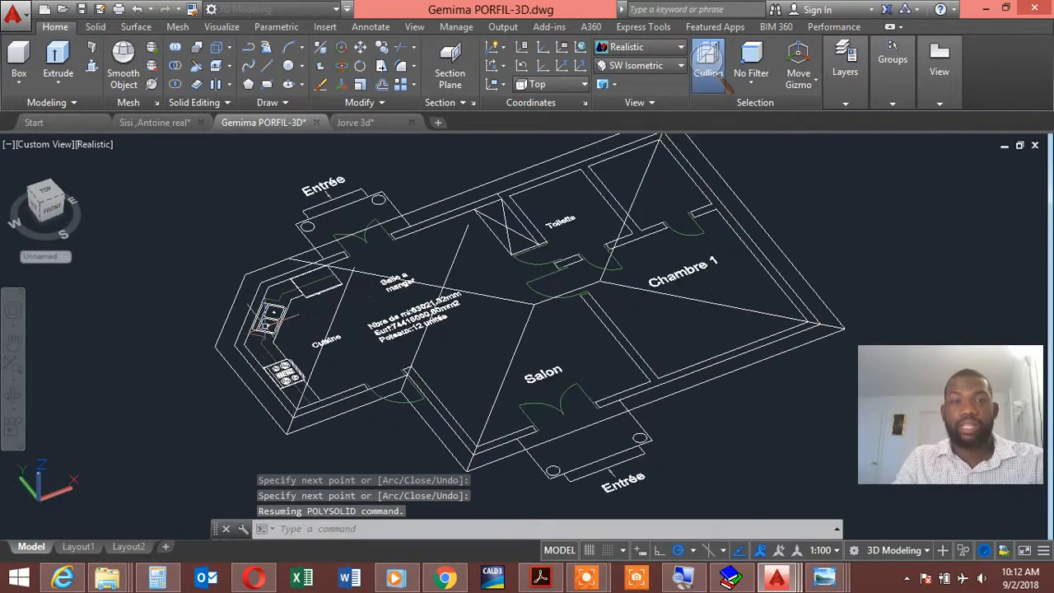
Change the visual style to 2D Wireframe.
click(90, 48)
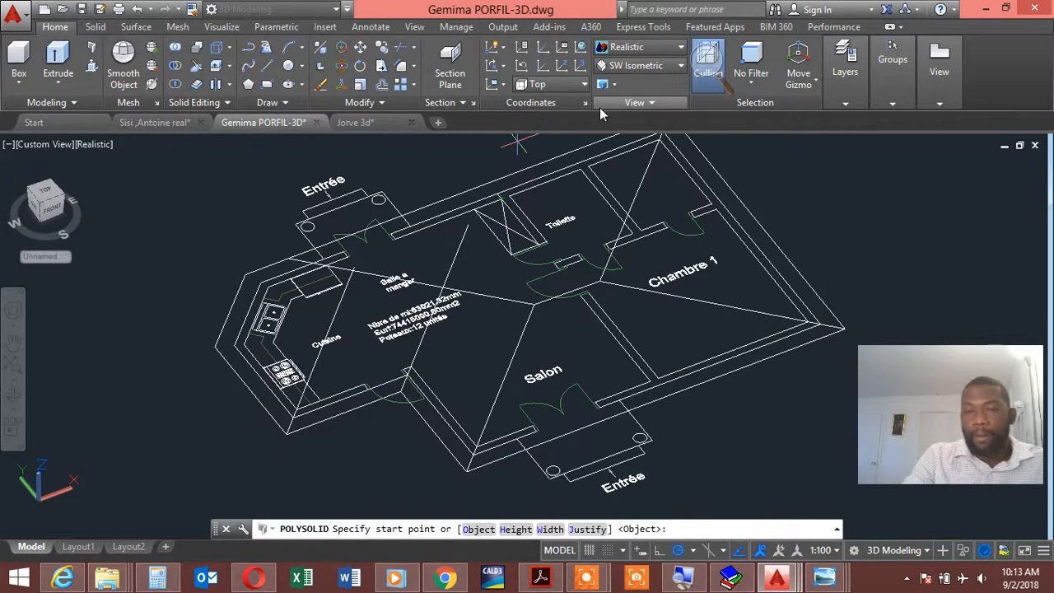
click(638, 49)
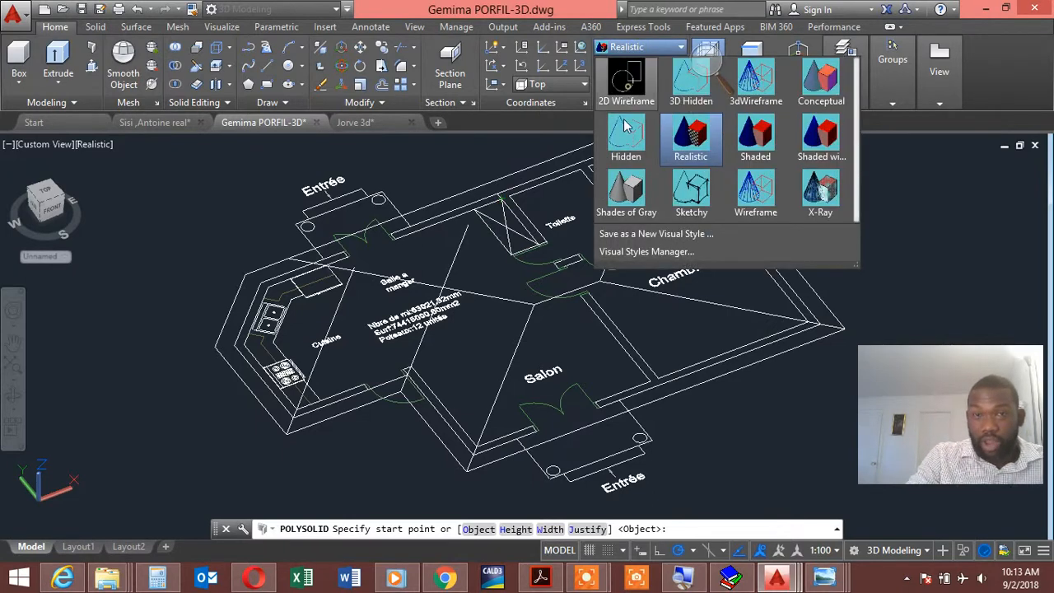
click(628, 109)
Try to trace a polysolid wall from the inner corner behind Chambre 1 along its side wall and the front wall to the Salon's inner corner.
scroll(651, 189, up, 5)
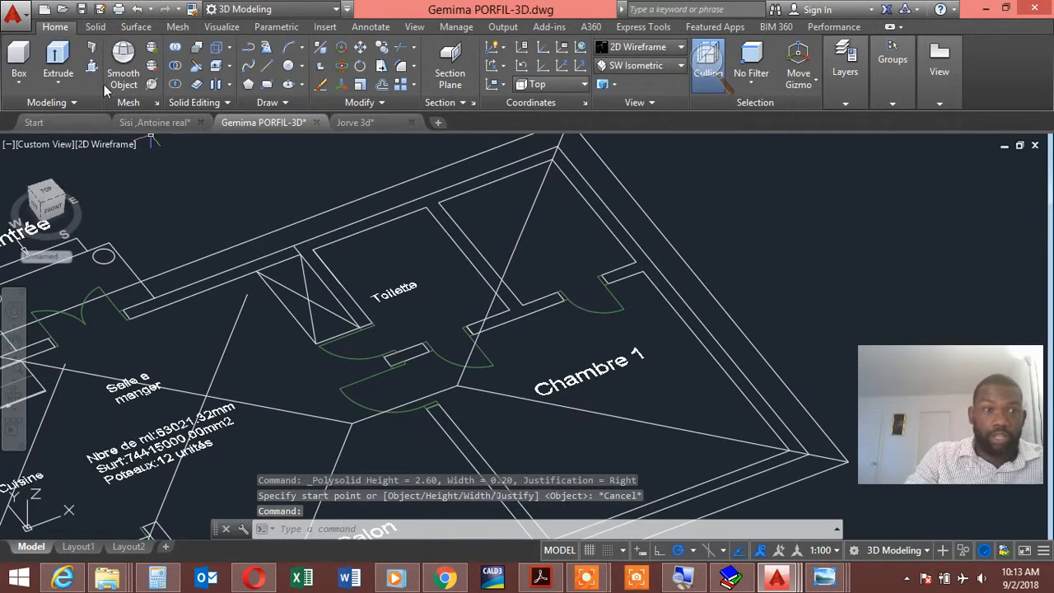
key(Return)
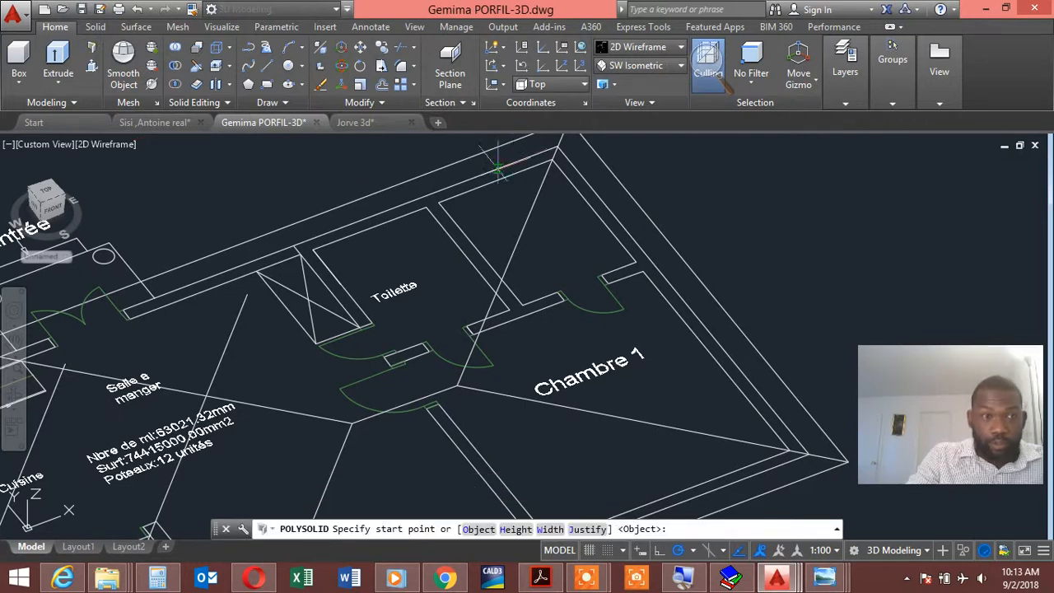
scroll(519, 164, up, 3)
middle_drag(519, 154, 501, 189)
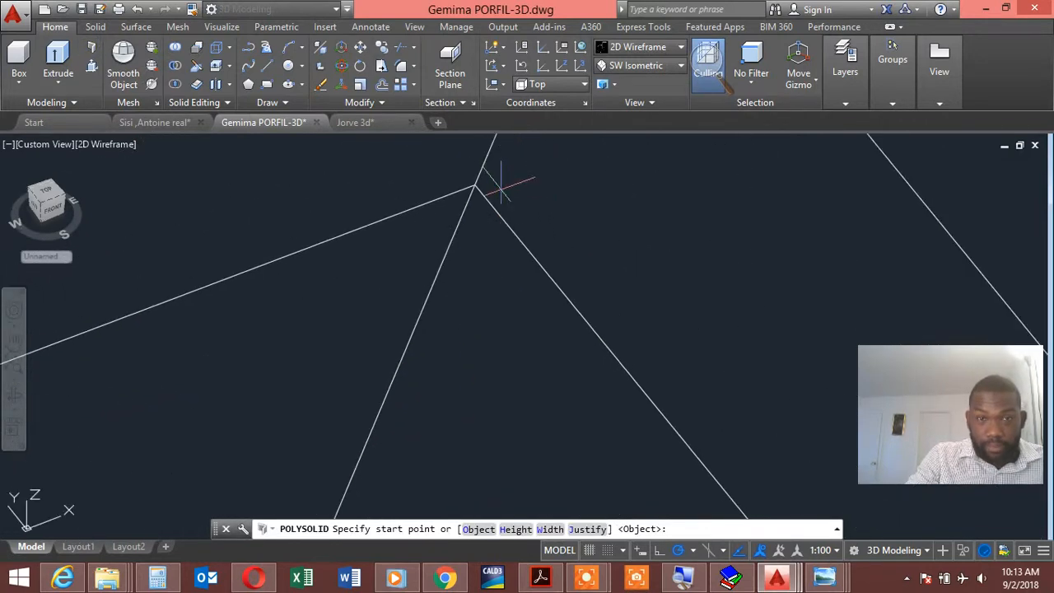
click(475, 184)
scroll(475, 184, down, 4)
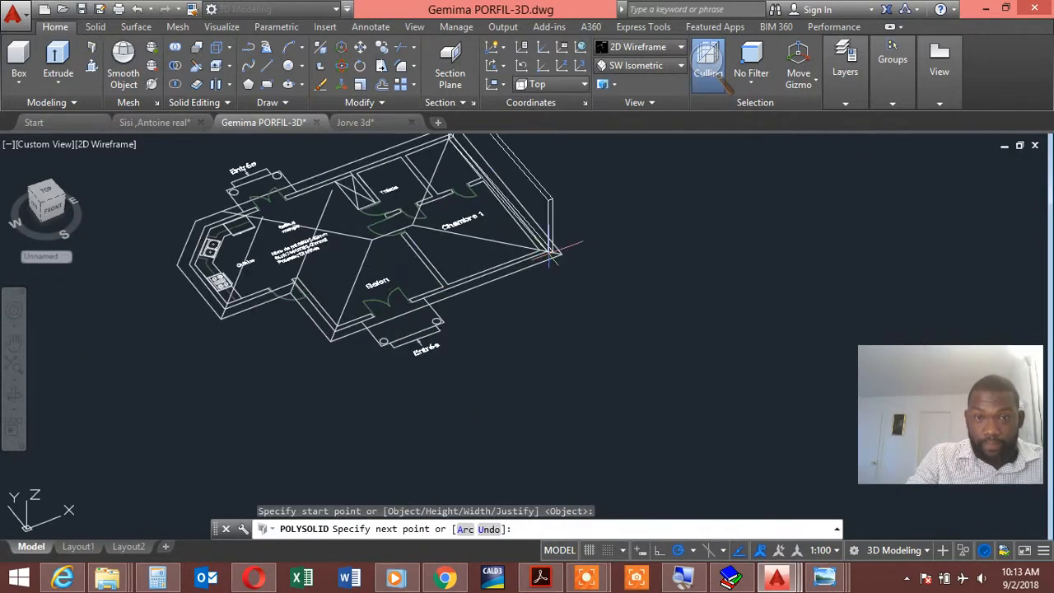
scroll(493, 233, up, 4)
click(493, 234)
scroll(494, 232, down, 5)
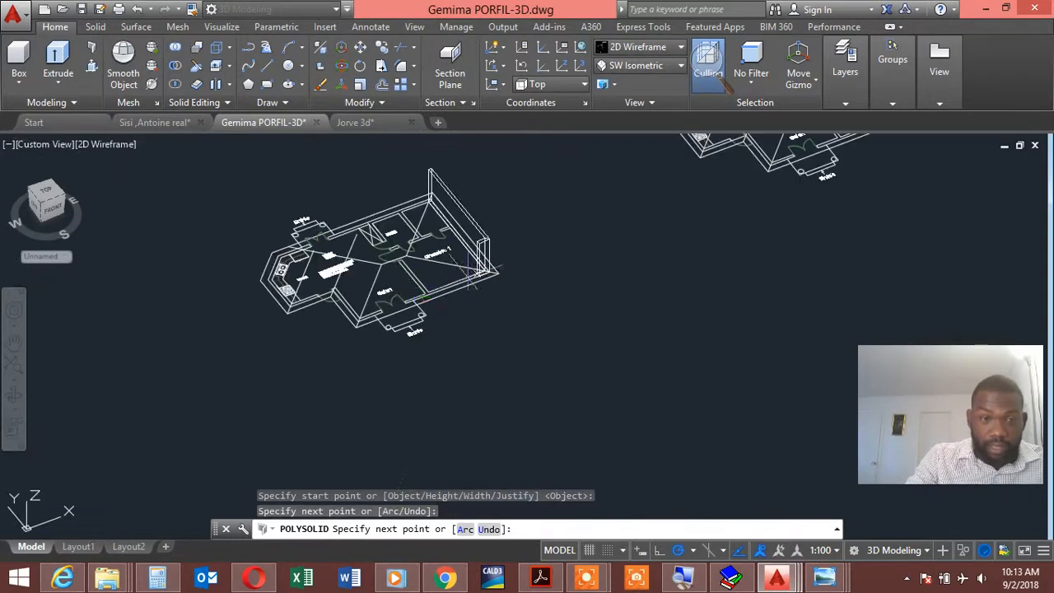
scroll(337, 295, up, 5)
scroll(326, 298, up, 4)
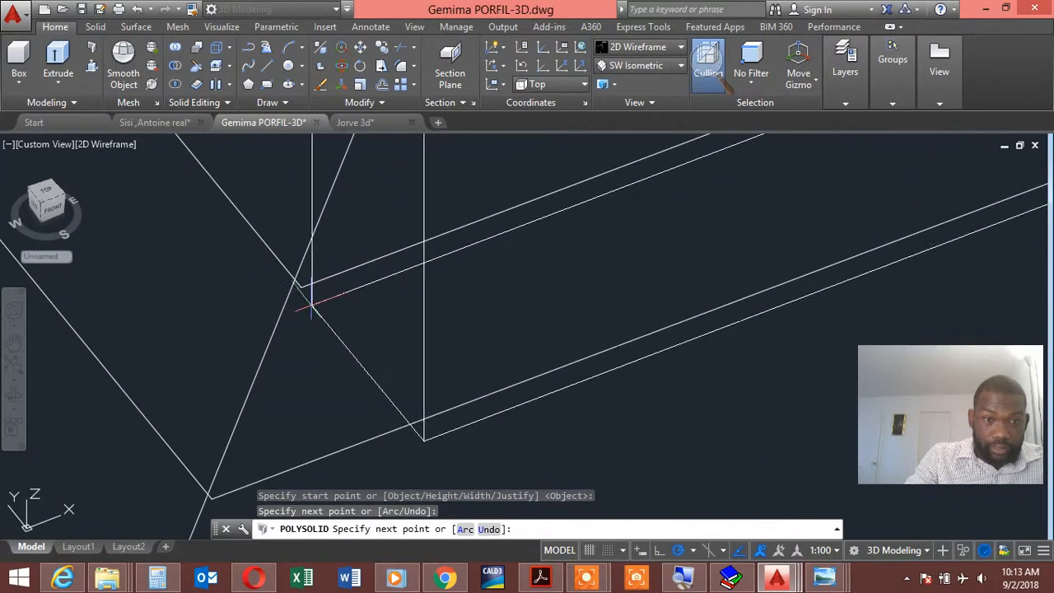
click(299, 285)
Try to extend the polysolid wall through the recess corner between Salon and Cuisine to the stove-side kitchen corner.
scroll(301, 285, down, 6)
scroll(300, 286, down, 2)
scroll(348, 207, up, 8)
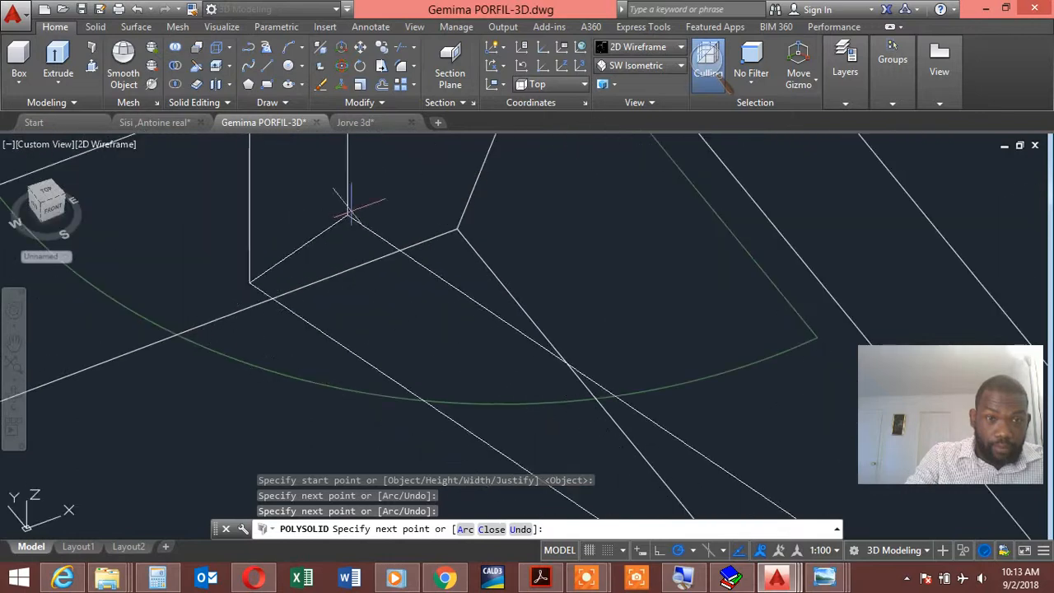
scroll(579, 191, down, 2)
scroll(576, 191, up, 5)
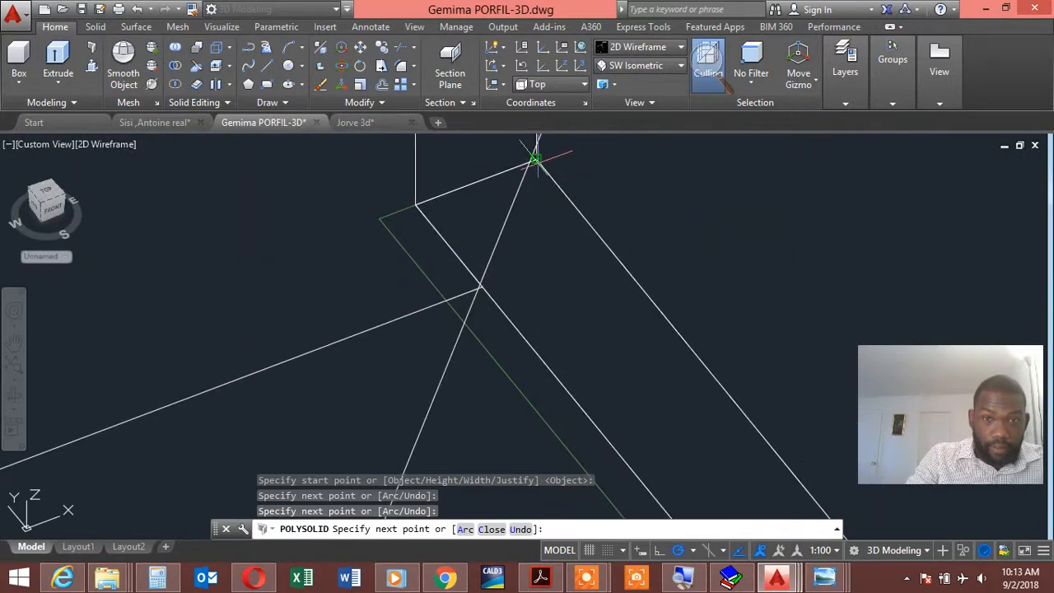
click(570, 145)
scroll(570, 145, down, 3)
scroll(428, 165, up, 4)
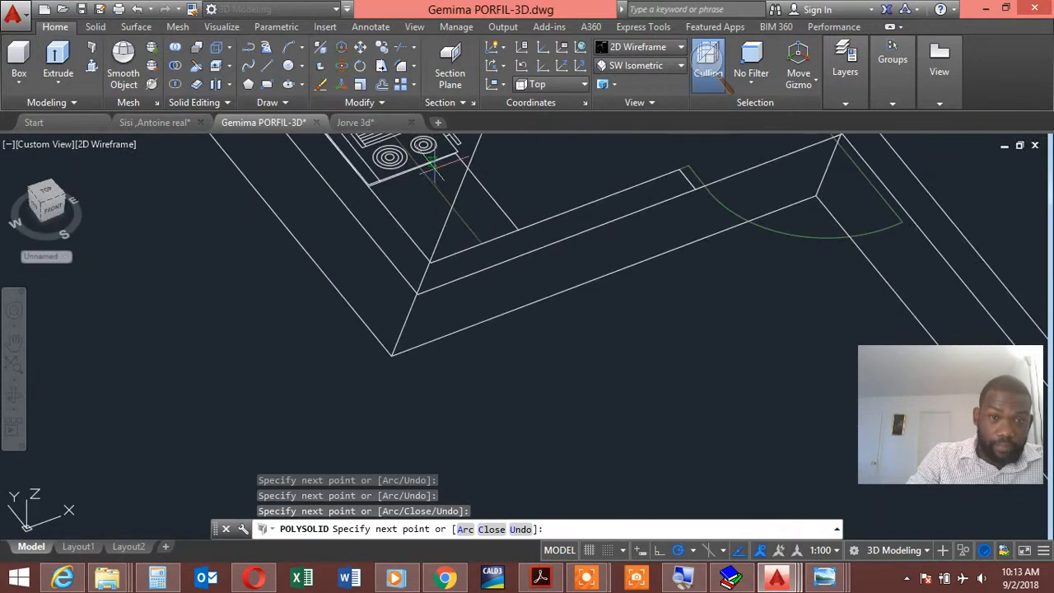
click(400, 258)
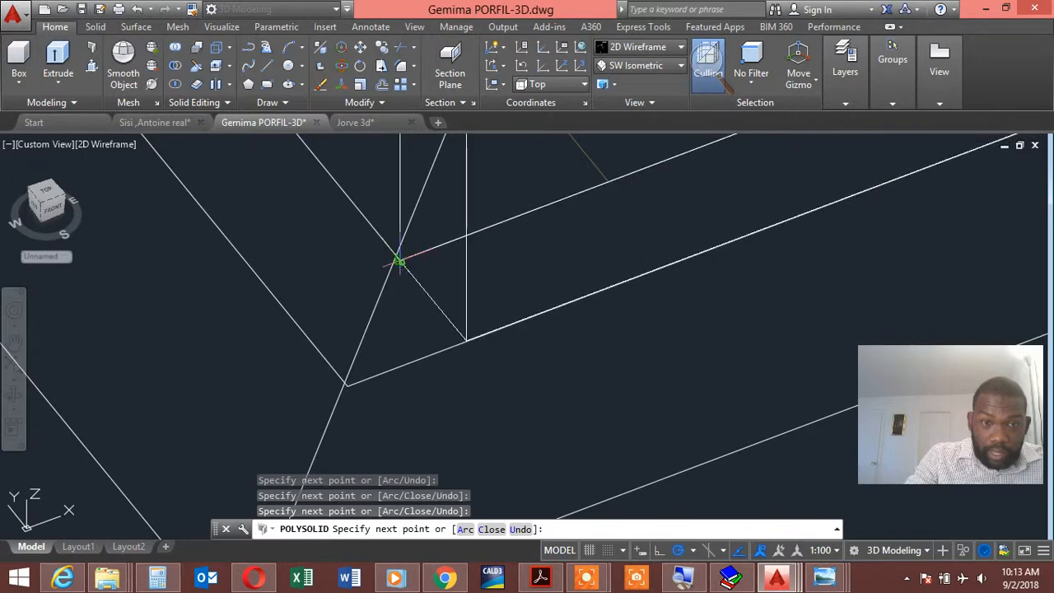
Try to extend the polysolid wall along the stove side to the kitchen corner between the stove and the sink.
scroll(387, 257, down, 5)
middle_drag(379, 262, 402, 340)
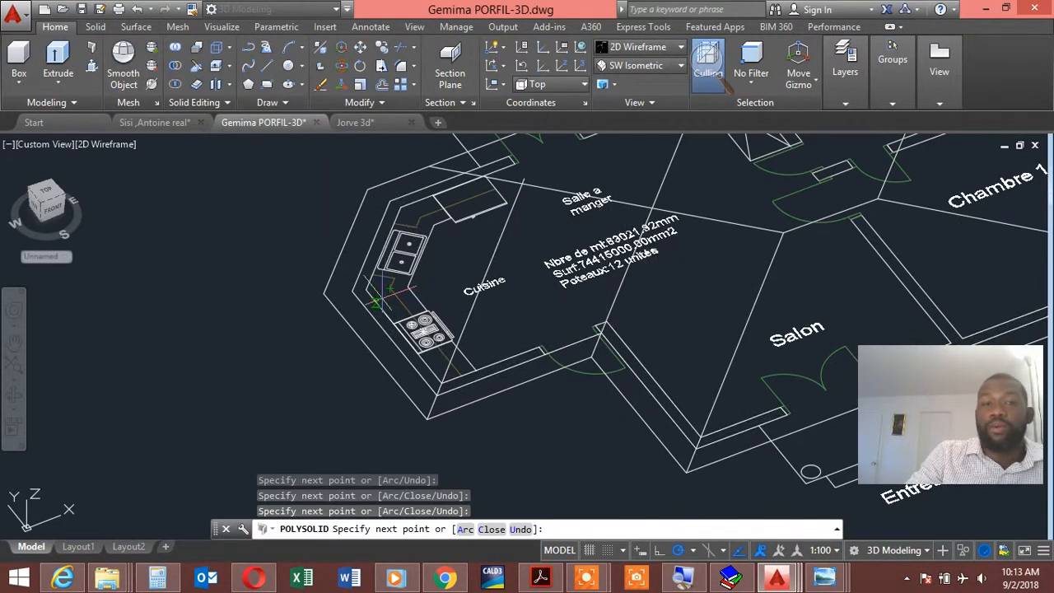
scroll(388, 292, up, 5)
scroll(320, 268, down, 5)
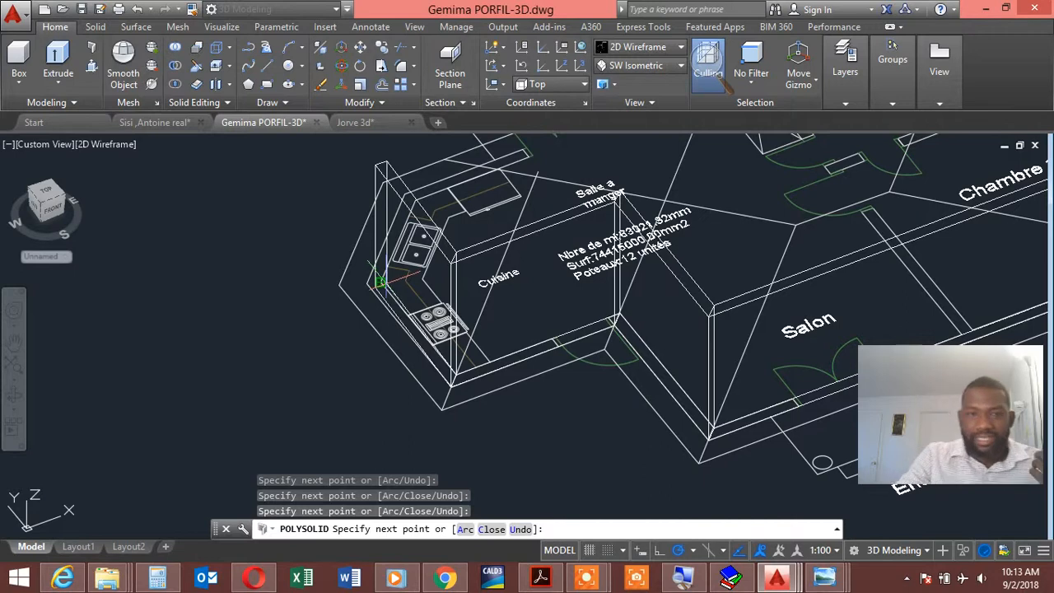
scroll(379, 281, up, 3)
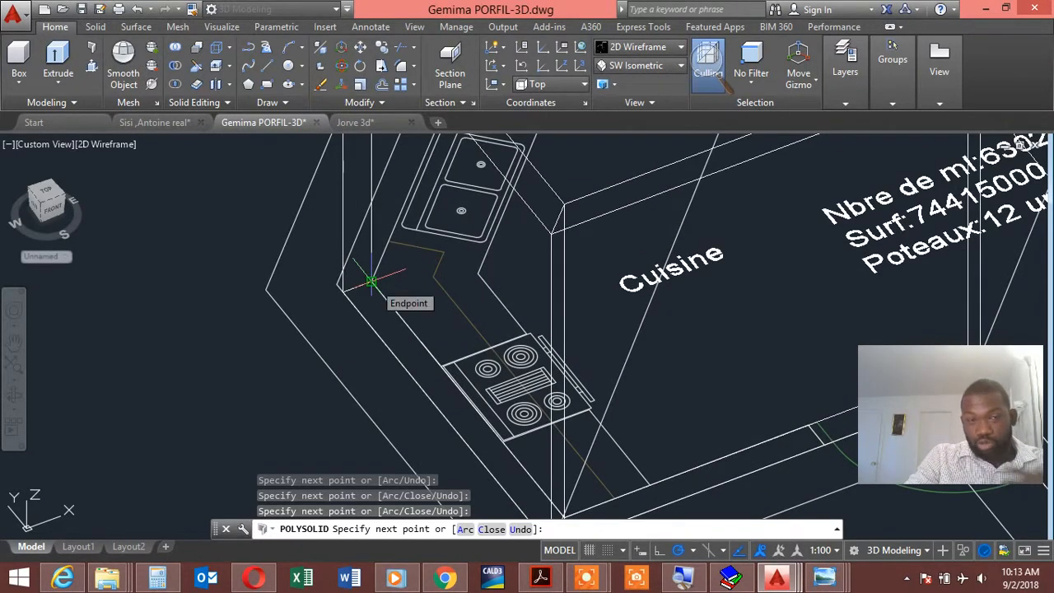
scroll(372, 281, down, 4)
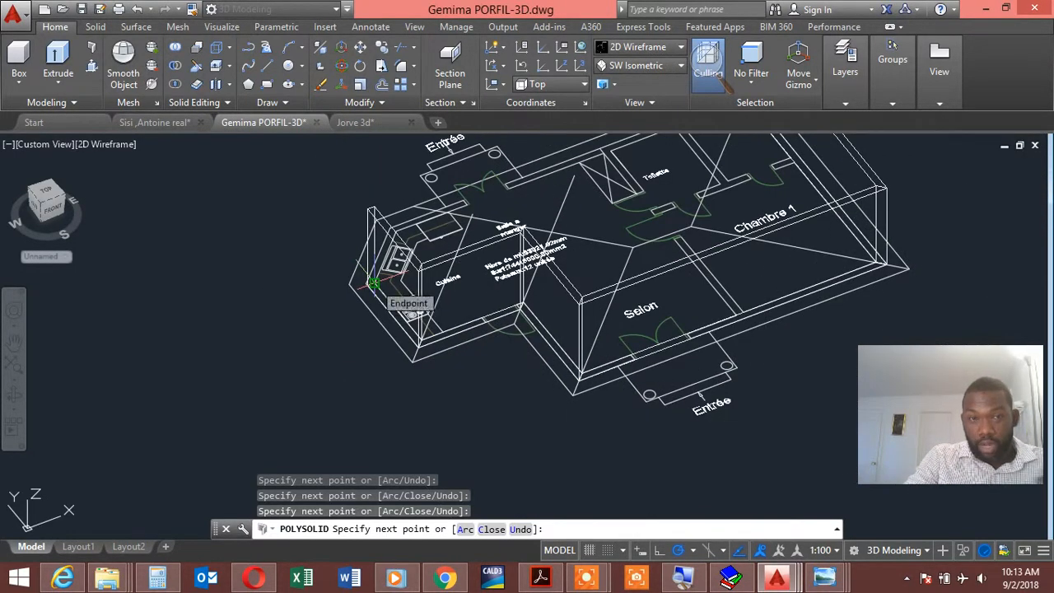
scroll(373, 282, up, 4)
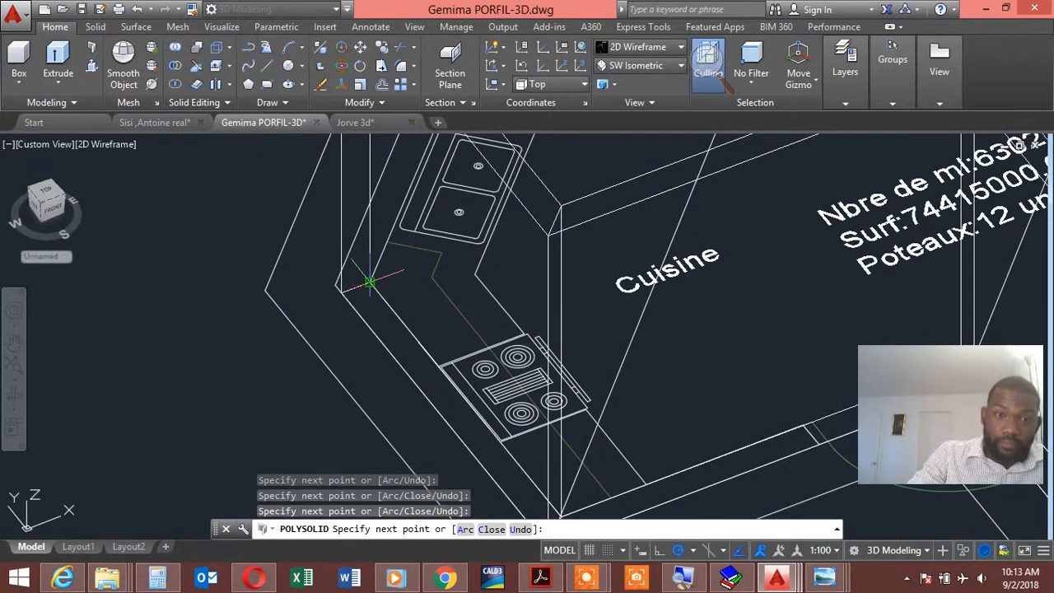
scroll(370, 282, down, 5)
scroll(370, 232, up, 5)
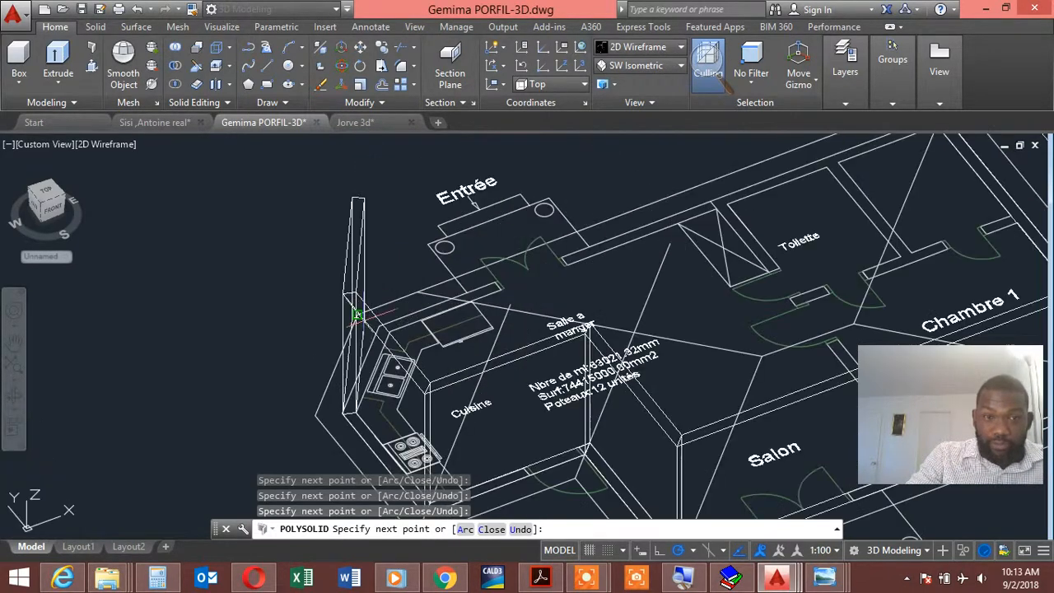
Try to continue the polysolid wall behind the sink to the kitchen's rear corner, turning on ortho mode during the command.
scroll(383, 356, down, 4)
shift+middle_drag(383, 356, 396, 328)
scroll(375, 264, up, 5)
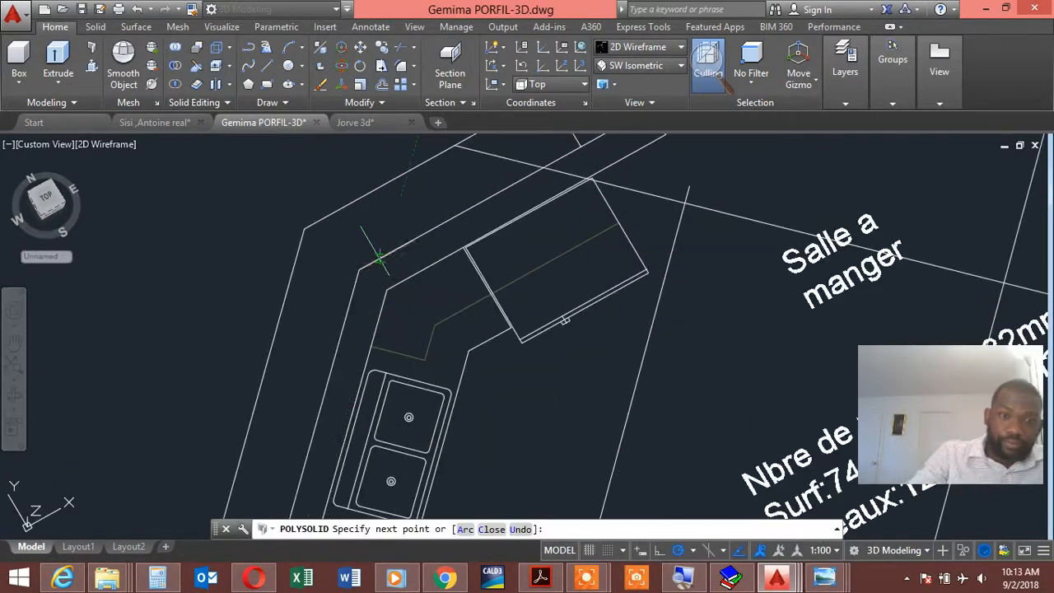
scroll(382, 259, down, 5)
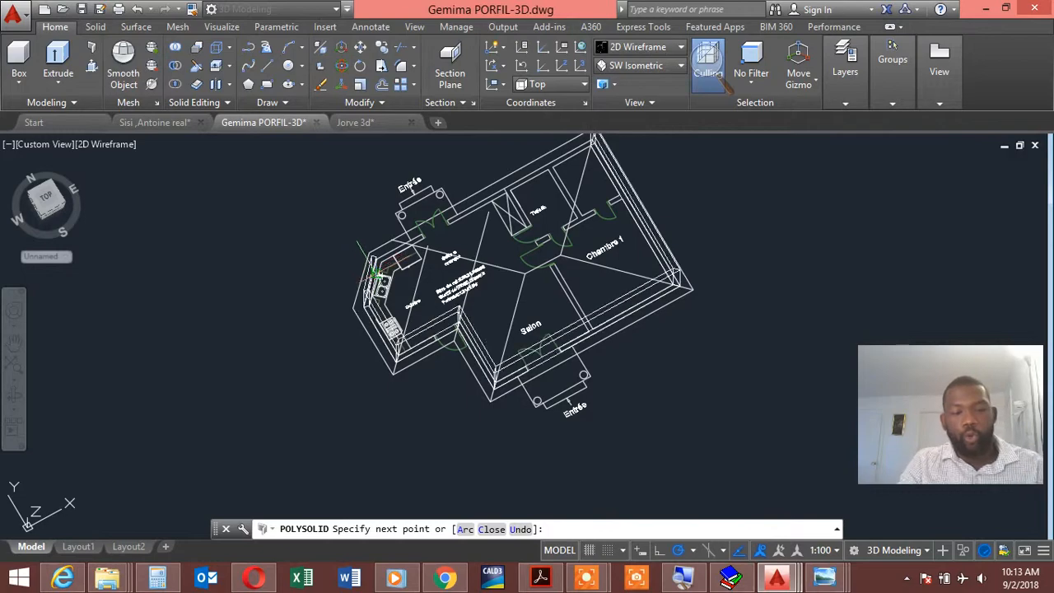
key(F8)
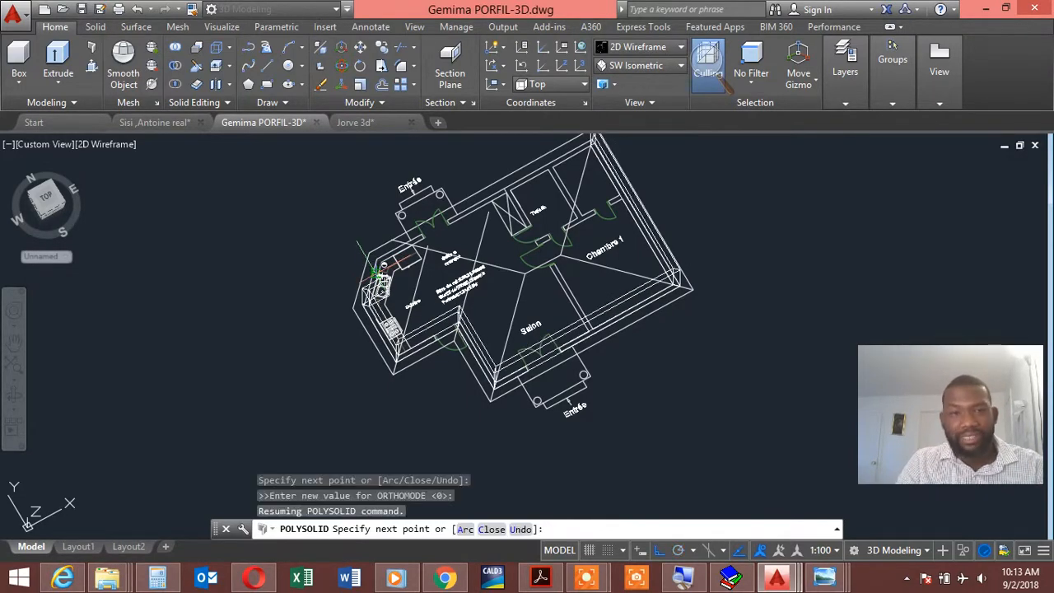
shift+middle_drag(378, 270, 459, 380)
scroll(459, 380, up, 6)
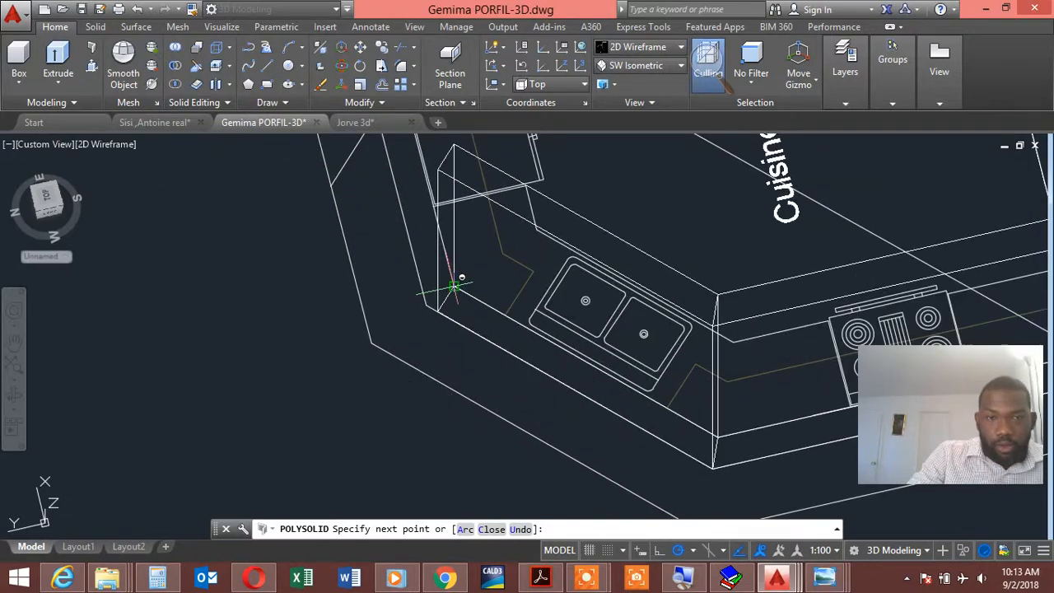
Try to run the polysolid along the rear wall to its starting corner behind Chambre 1, and end the command.
scroll(454, 285, down, 6)
middle_drag(437, 221, 435, 301)
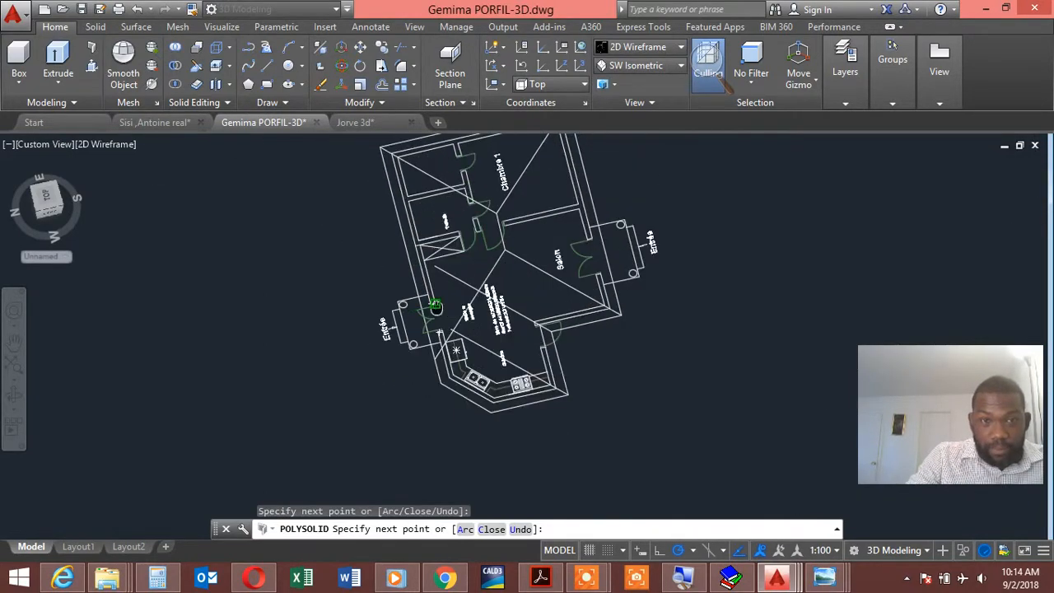
scroll(401, 217, up, 6)
scroll(401, 216, down, 5)
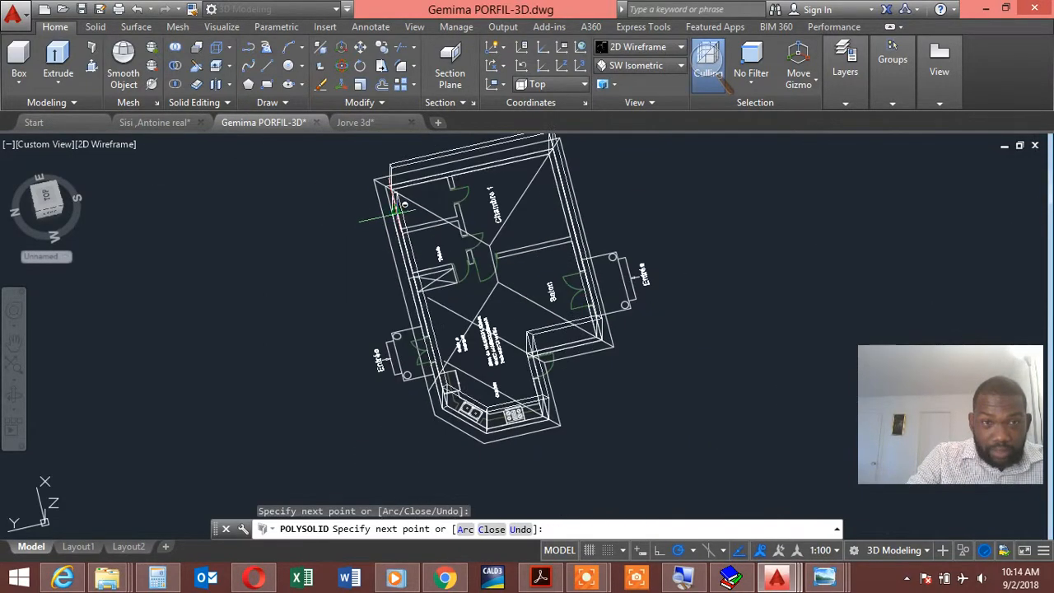
scroll(403, 214, up, 5)
click(367, 150)
click(366, 150)
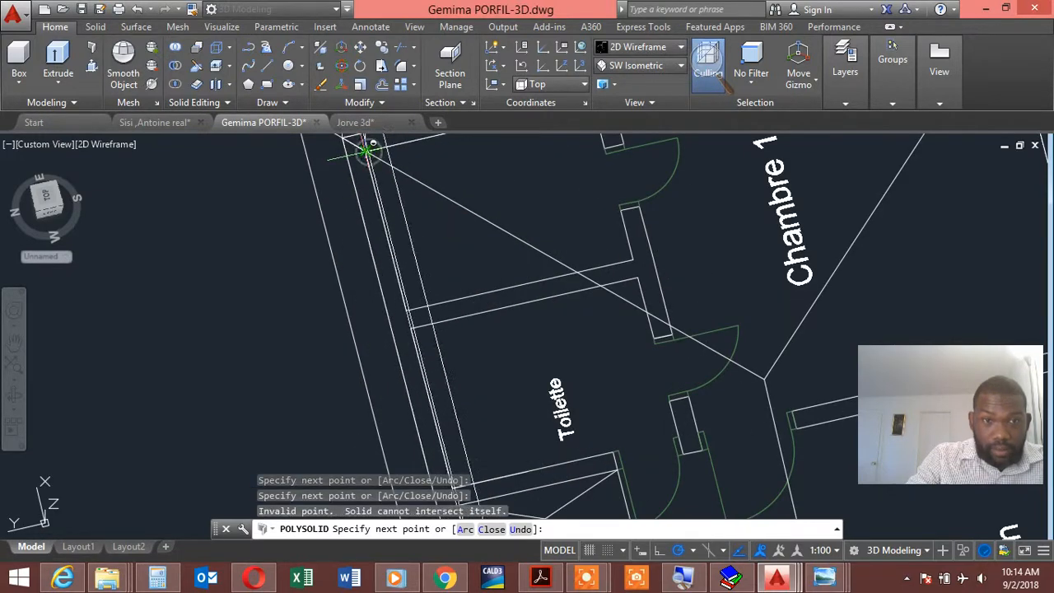
scroll(369, 164, down, 4)
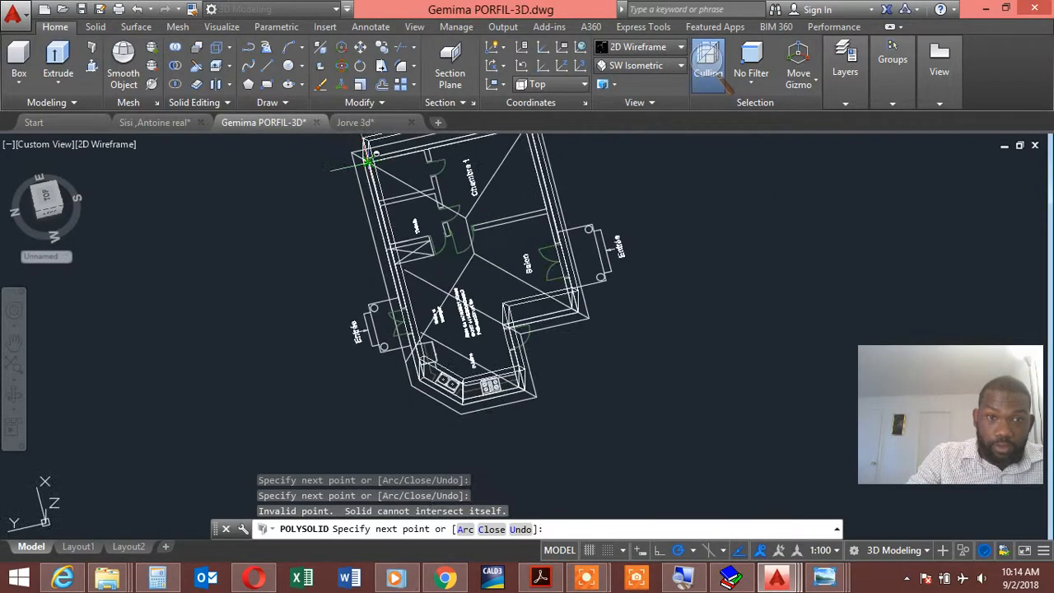
right_click(370, 165)
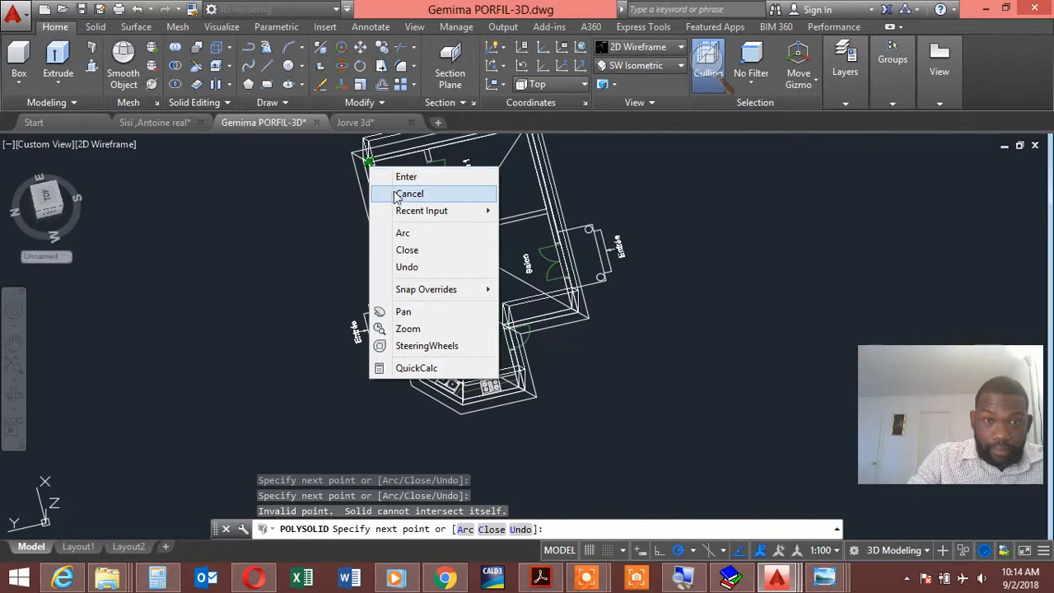
click(395, 176)
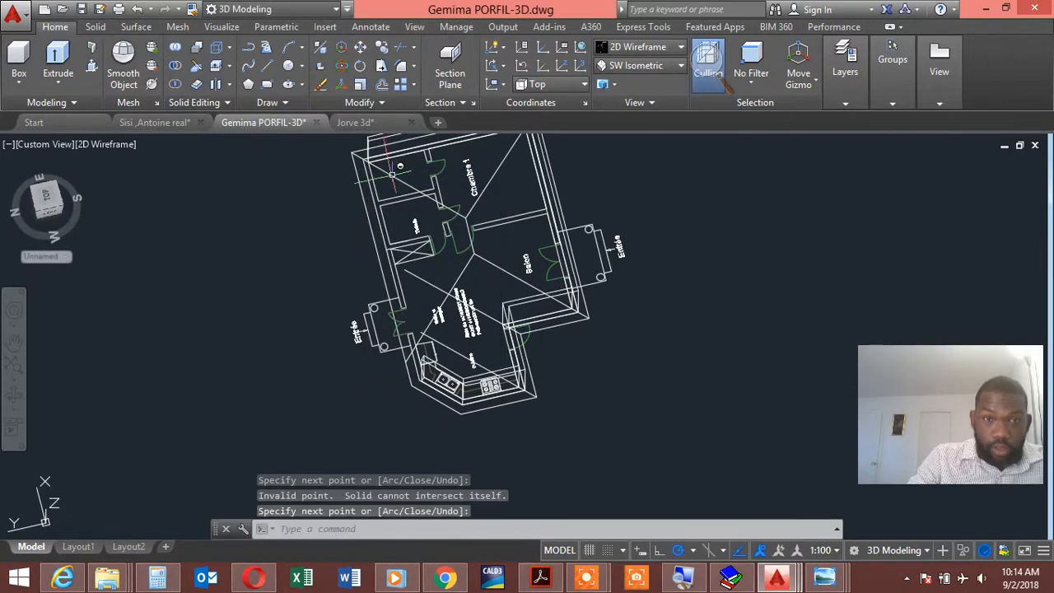
shift+middle_drag(613, 373, 639, 362)
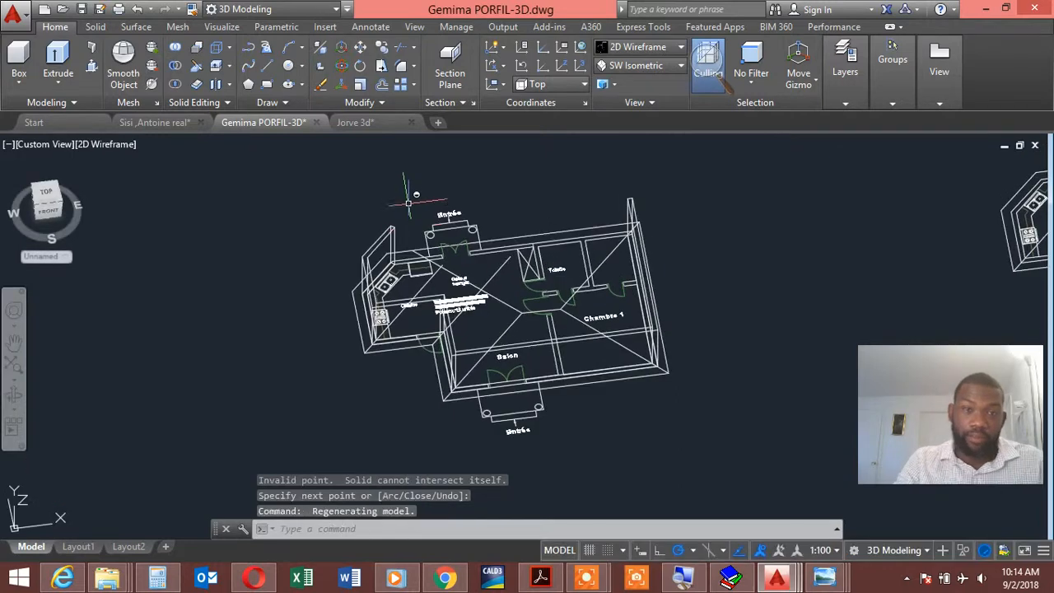
click(91, 47)
scroll(401, 224, up, 8)
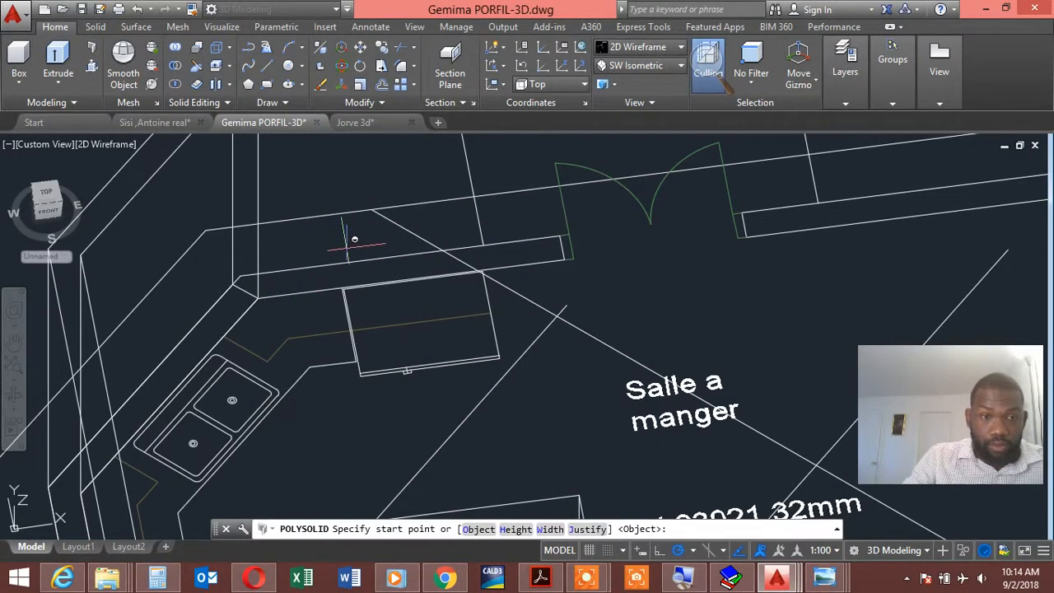
key(Escape)
Undo the polysolid wall traced around the house along with the view changes.
key(ctrl+z)
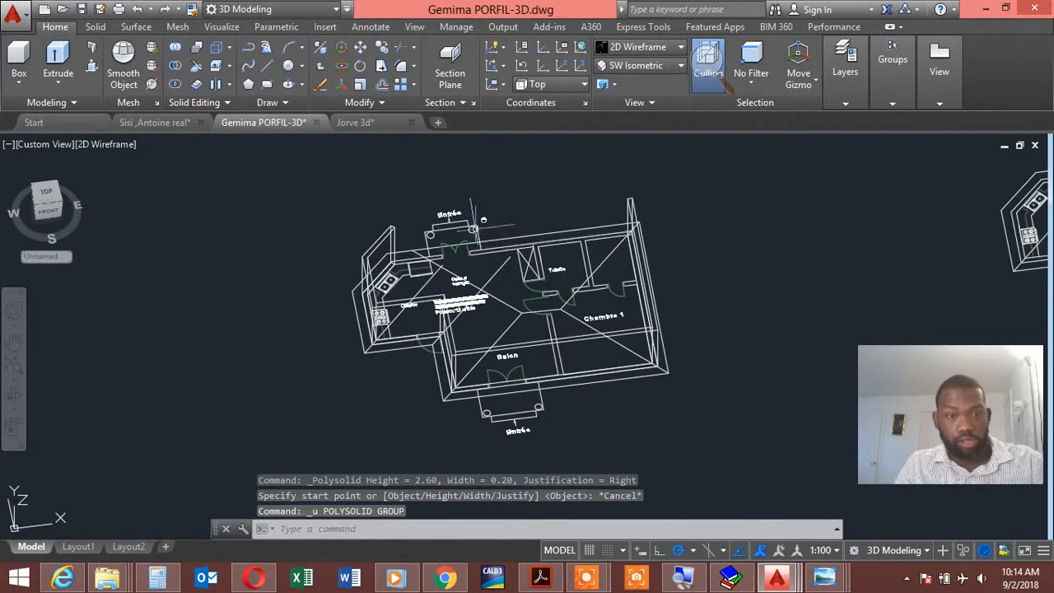
key(ctrl+z)
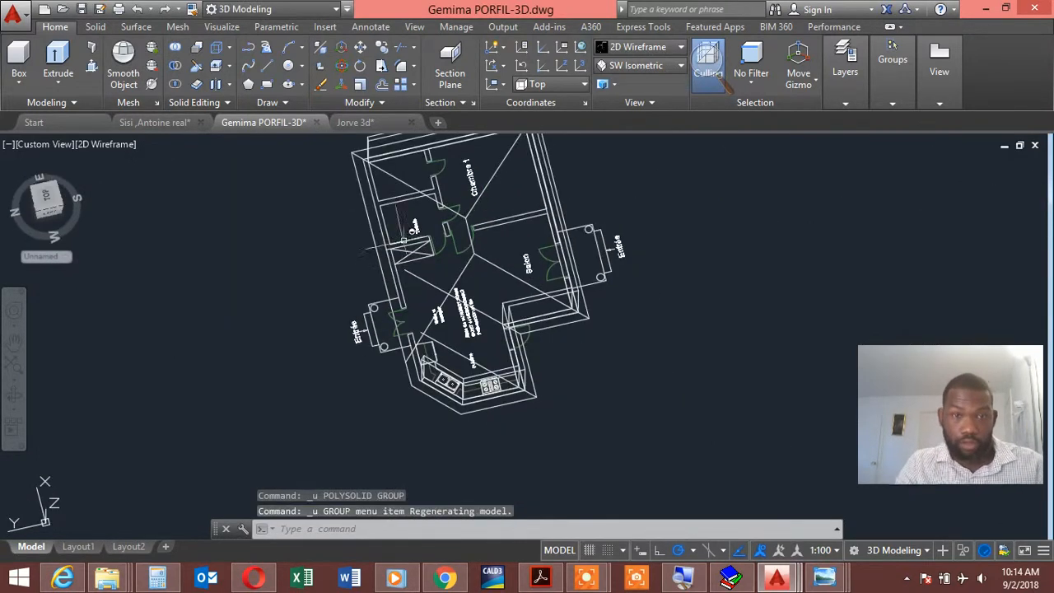
key(ctrl+z)
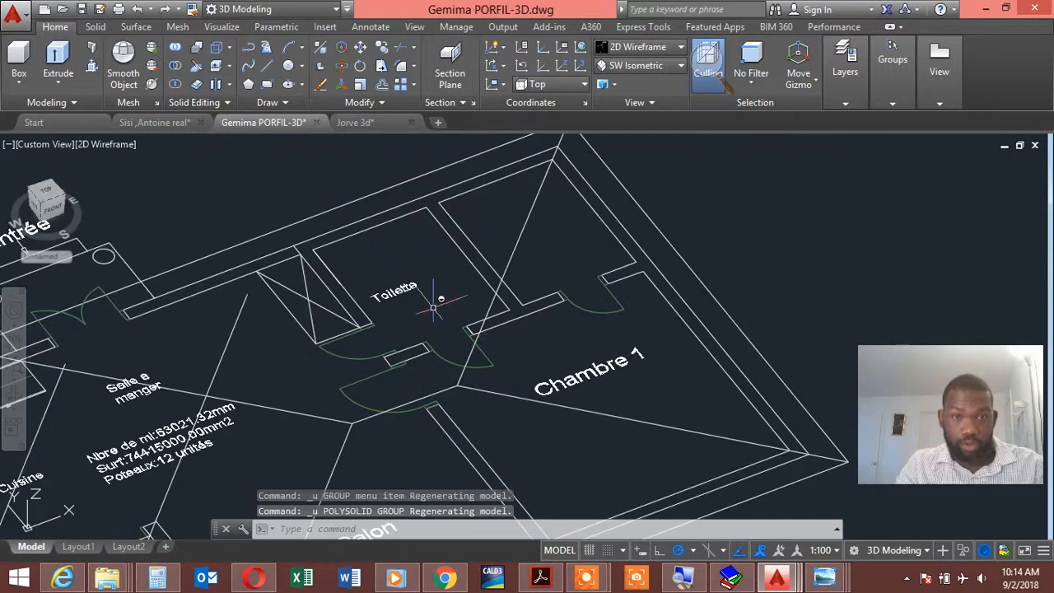
key(ctrl+z)
Start a polysolid at the inner rear wall corner behind Chambre 1 and run it to Chambre 1's front corner.
scroll(422, 311, up, 2)
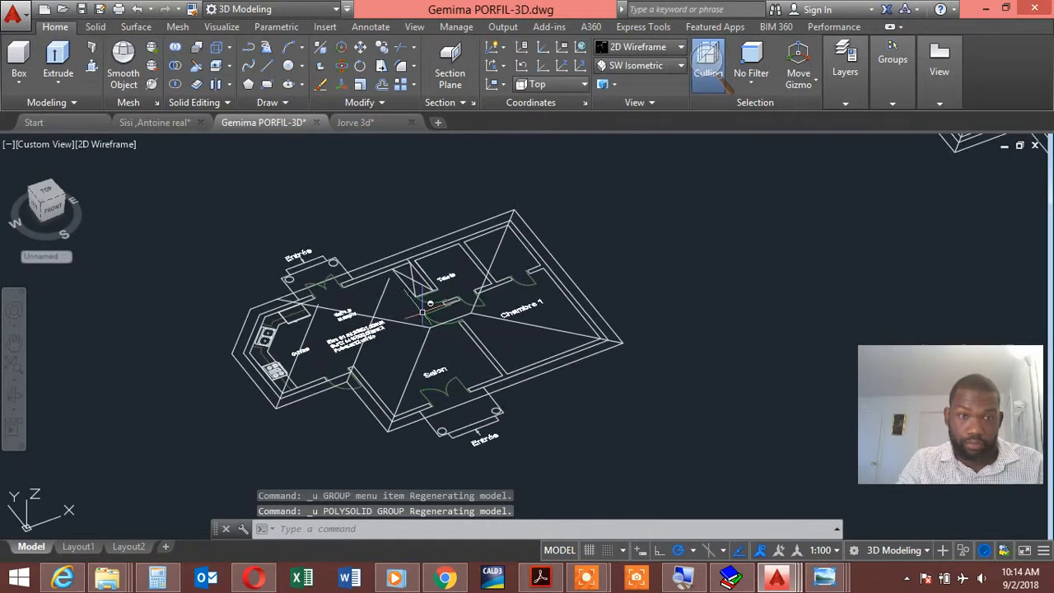
click(91, 47)
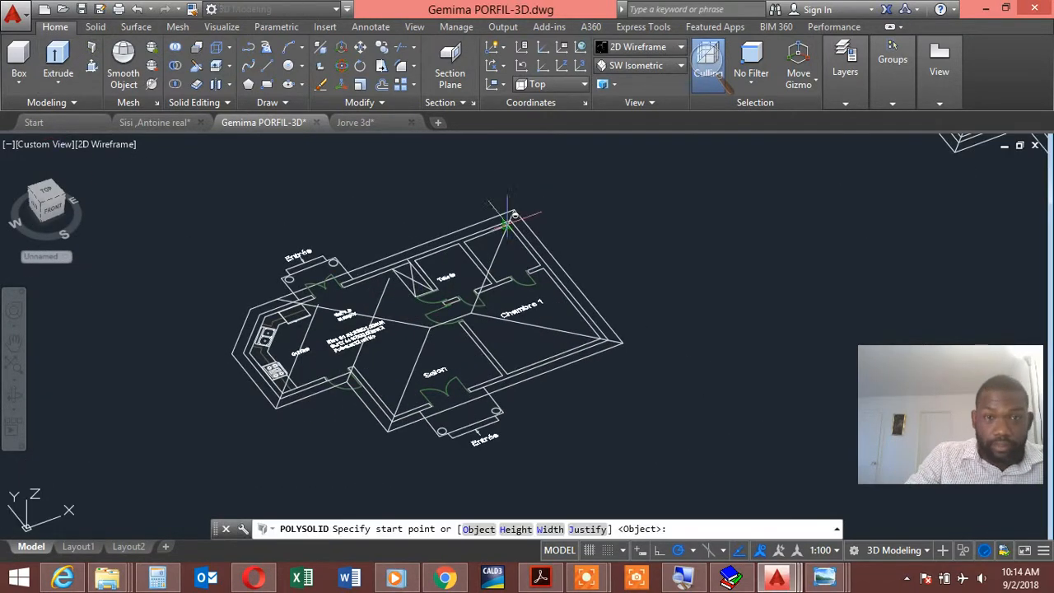
scroll(509, 218, up, 4)
scroll(509, 219, up, 4)
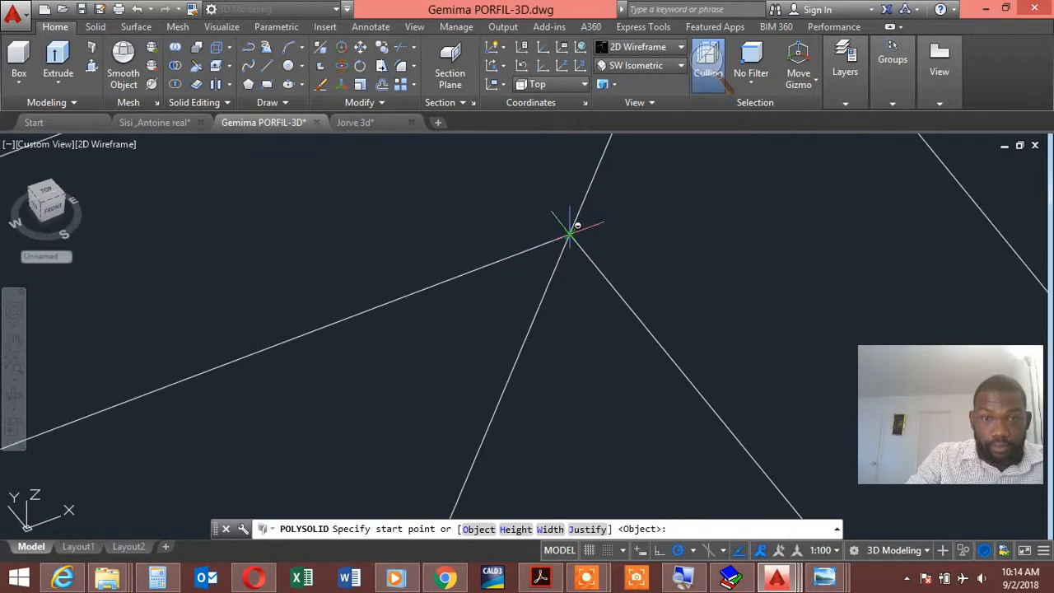
click(570, 235)
scroll(568, 232, down, 5)
scroll(610, 234, up, 5)
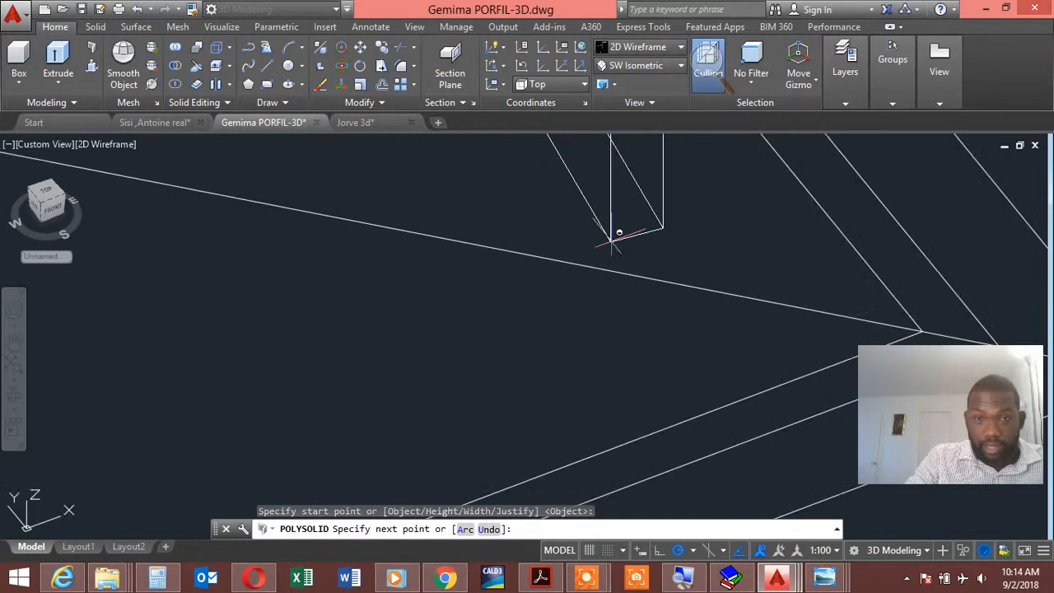
scroll(787, 276, down, 5)
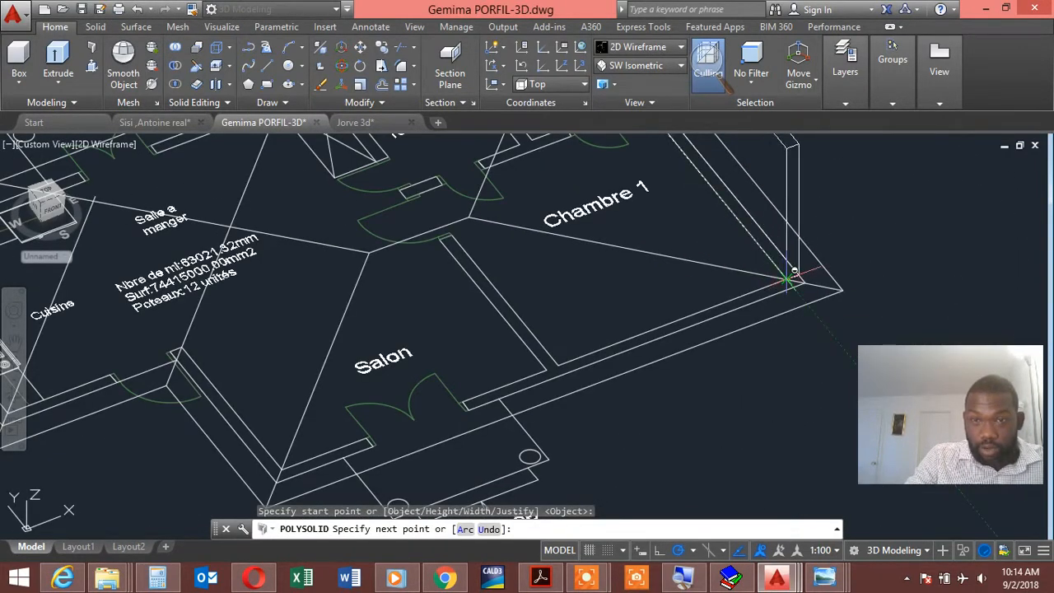
Continue the polysolid along the front wall to the Salon's outer corner and back to the inside corner by the kitchen's side door.
click(282, 469)
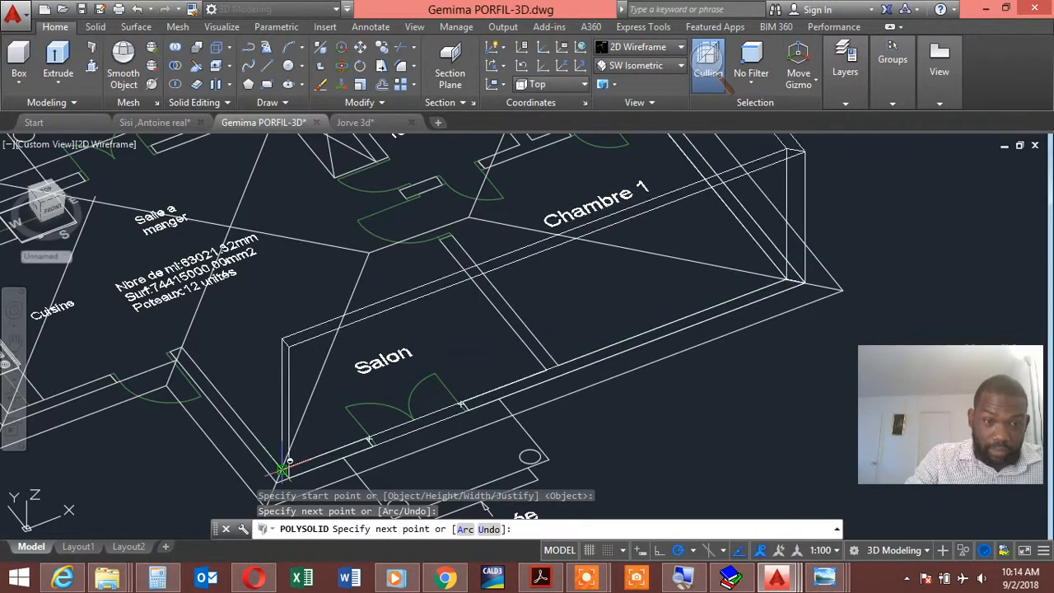
scroll(283, 468, up, 6)
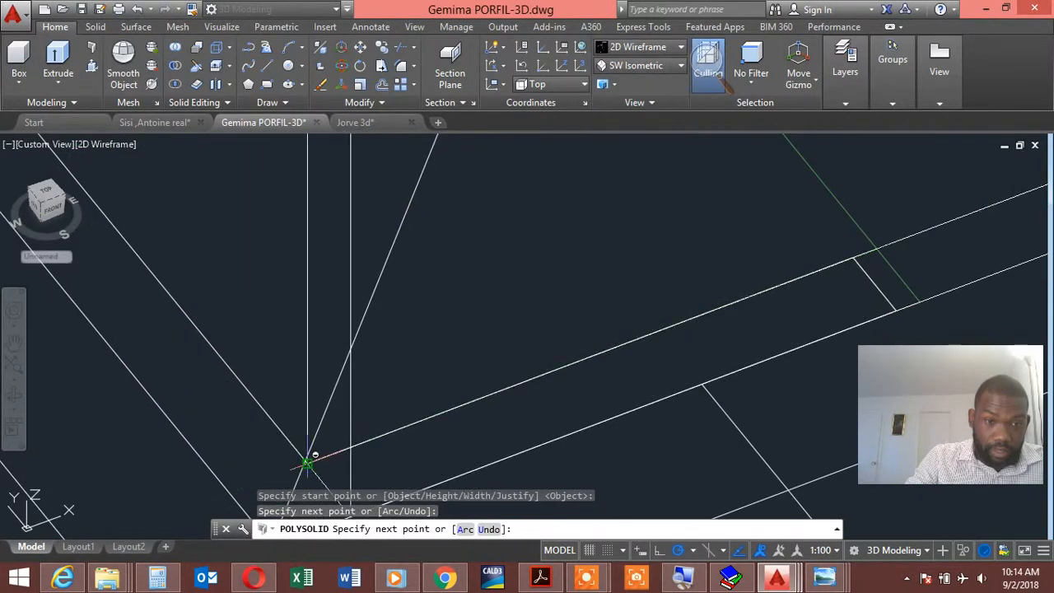
click(309, 455)
scroll(309, 455, down, 5)
scroll(412, 243, up, 6)
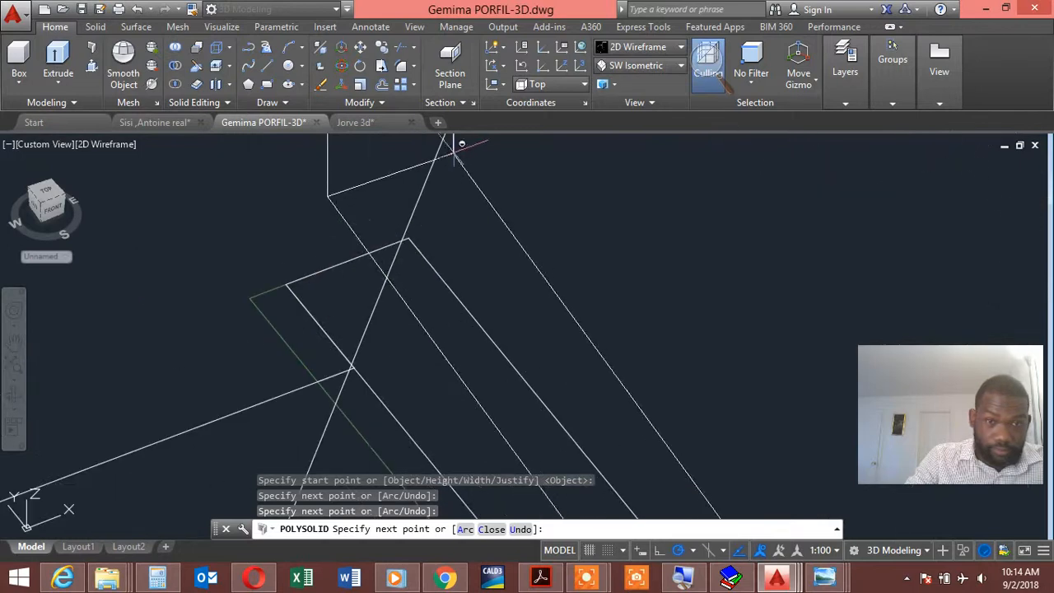
click(409, 237)
Extend the polysolid to the kitchen's front corner by the stove and along the stove side to the corner before the sink.
scroll(410, 237, down, 5)
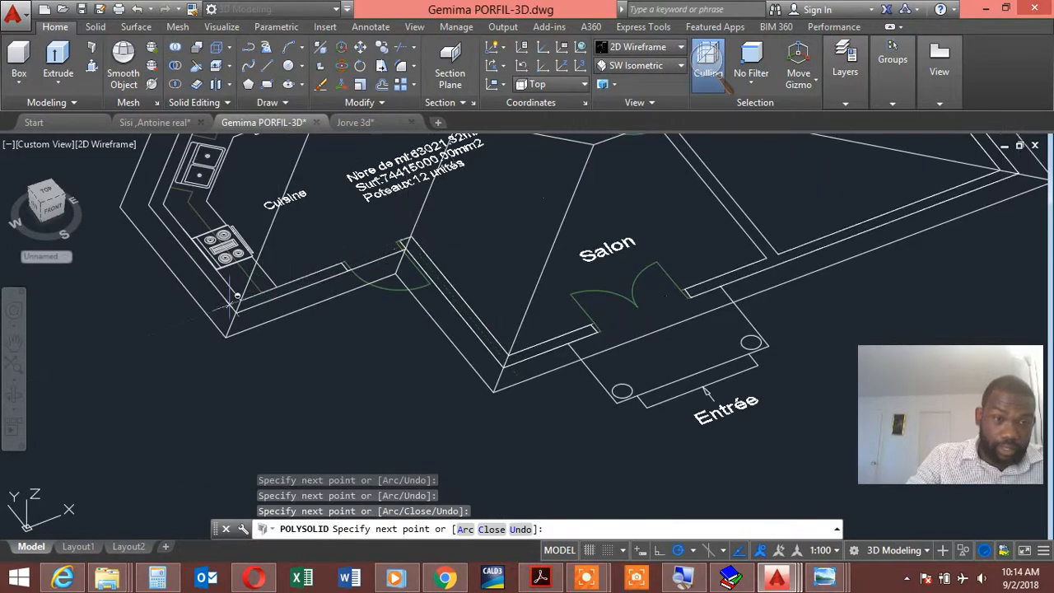
scroll(412, 237, up, 5)
click(289, 272)
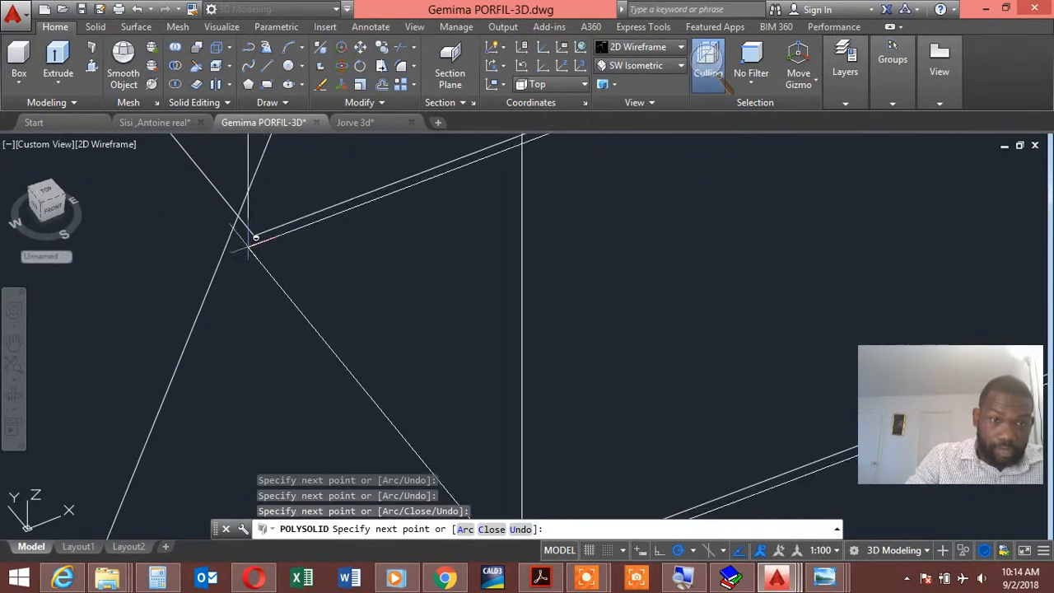
scroll(251, 238, down, 5)
scroll(319, 298, up, 6)
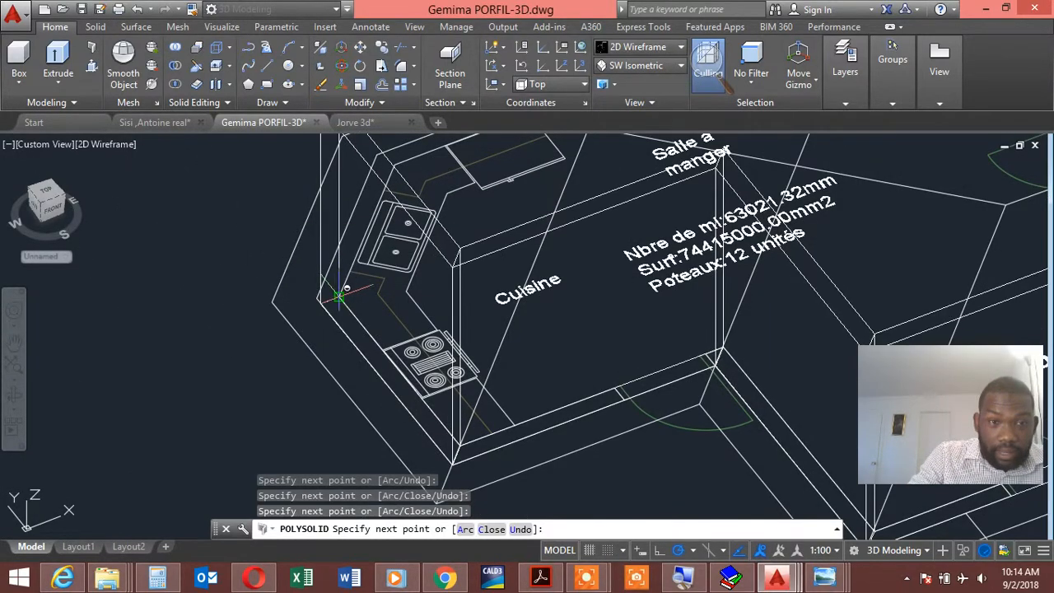
Run the polysolid behind the sink and along the rear wall to the partition beside Toilette, and end the command.
scroll(340, 295, down, 4)
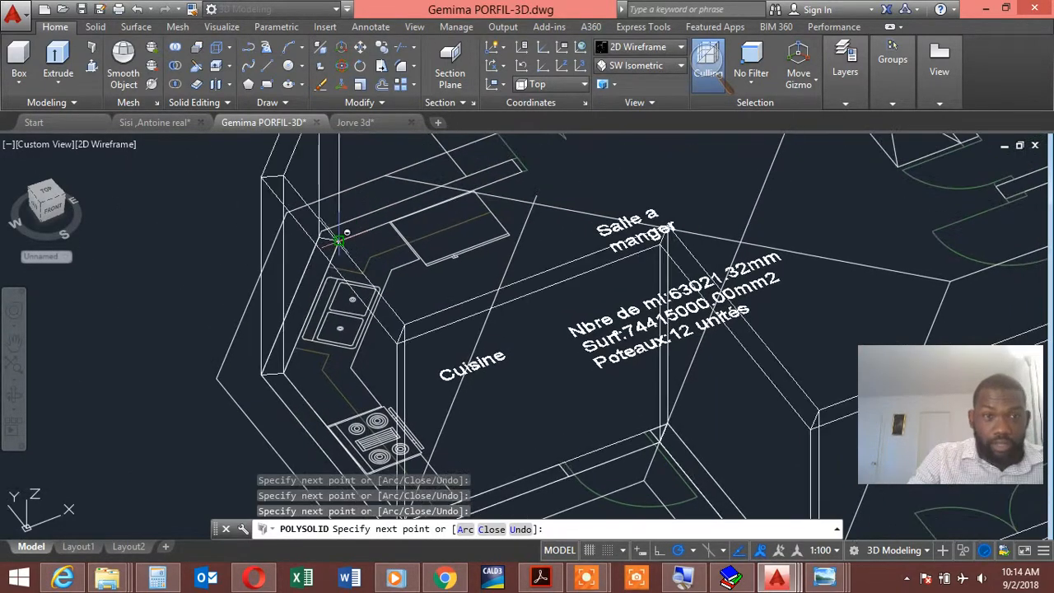
shift+middle_drag(355, 233, 412, 273)
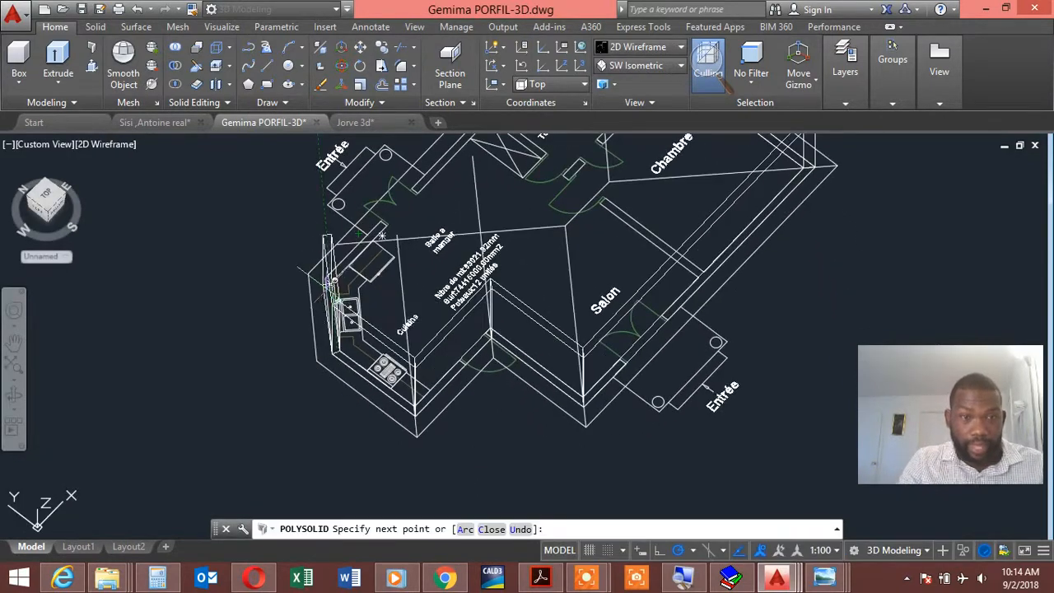
scroll(319, 271, up, 6)
scroll(357, 264, down, 6)
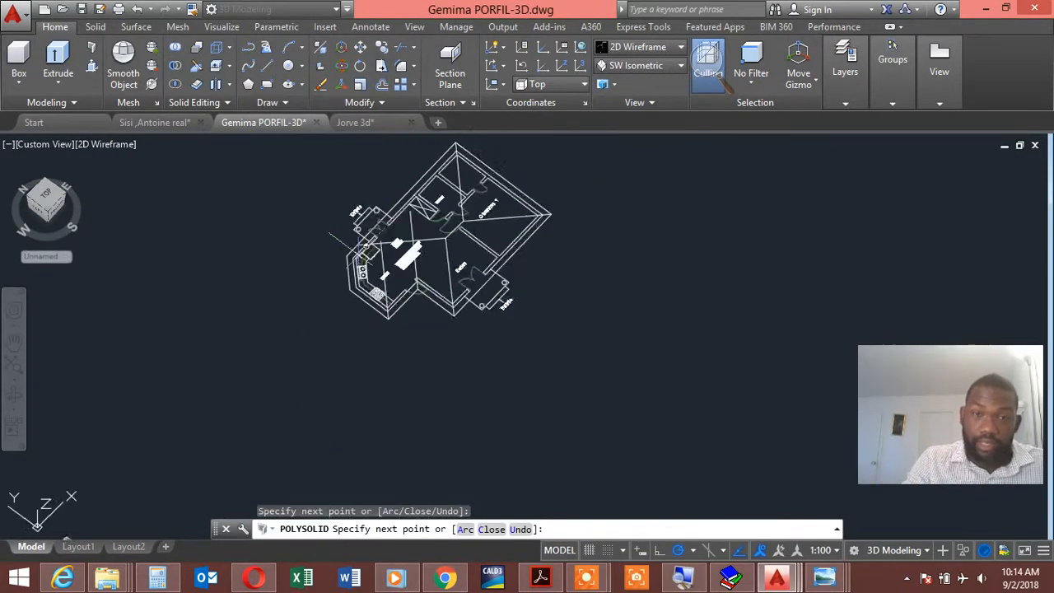
scroll(398, 203, up, 10)
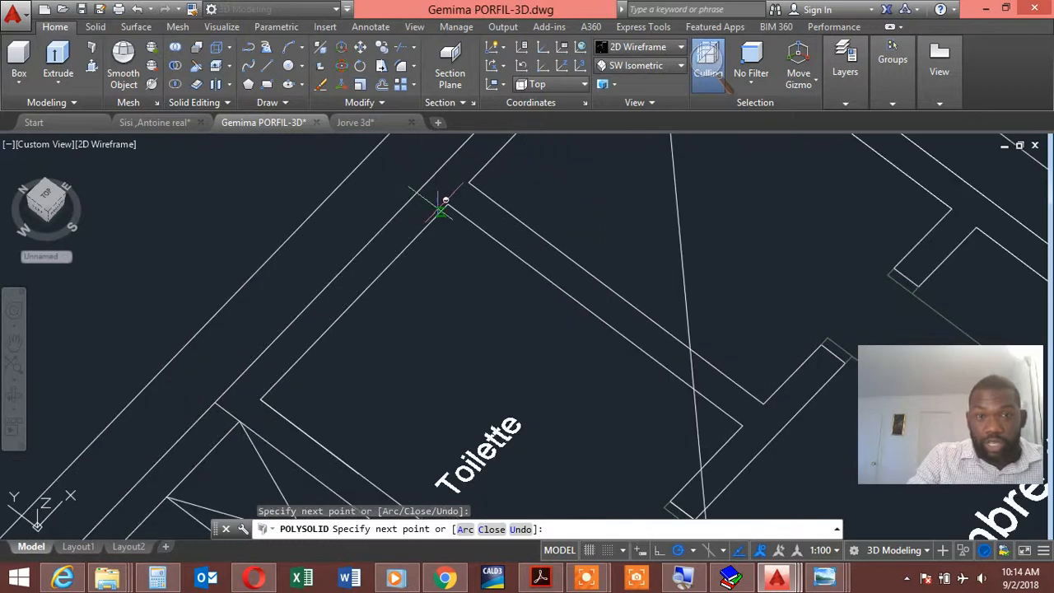
click(447, 204)
right_click(447, 206)
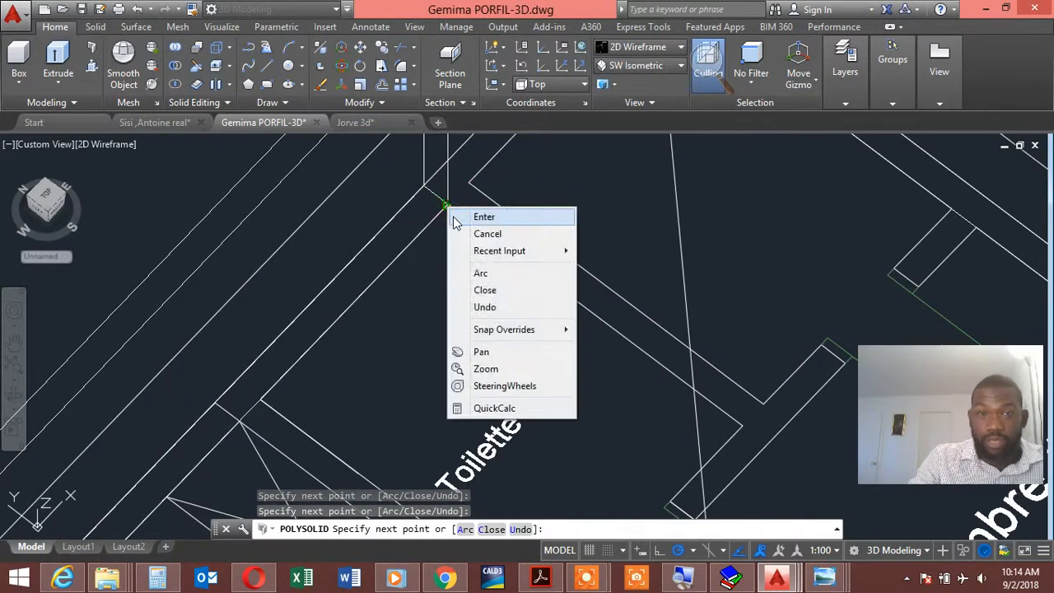
click(474, 217)
Stretch the open end of the polysolid from the Toilette partition to its starting corner behind Chambre 1, and clear the selection.
scroll(423, 251, down, 4)
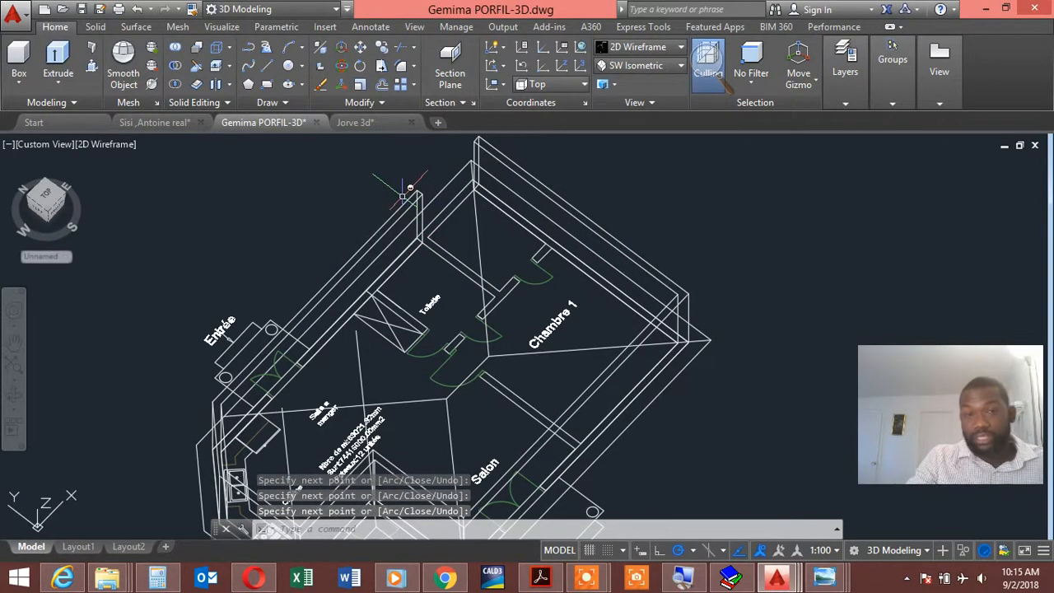
scroll(407, 192, up, 3)
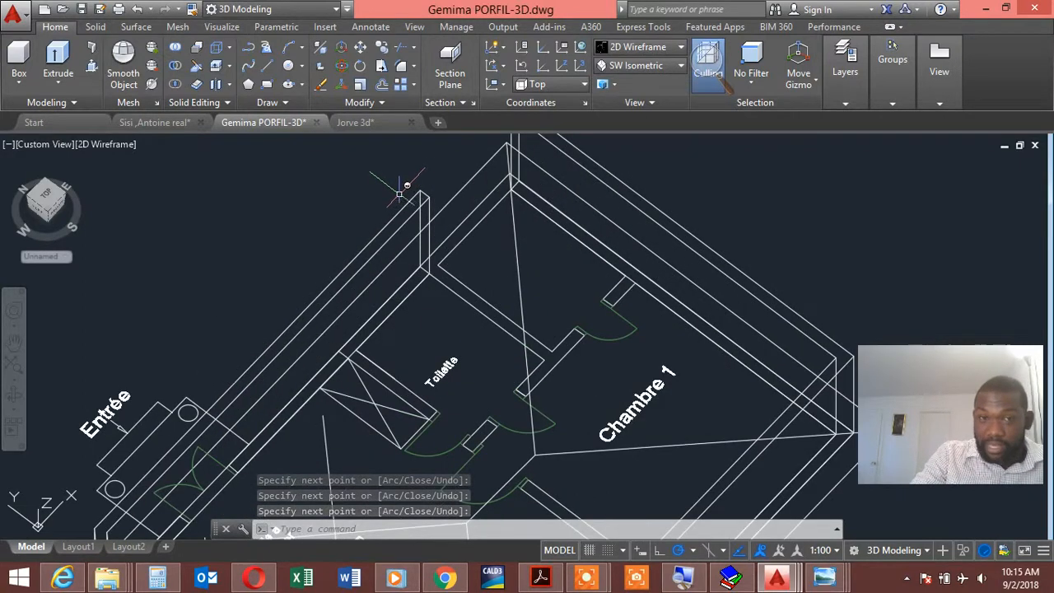
click(409, 198)
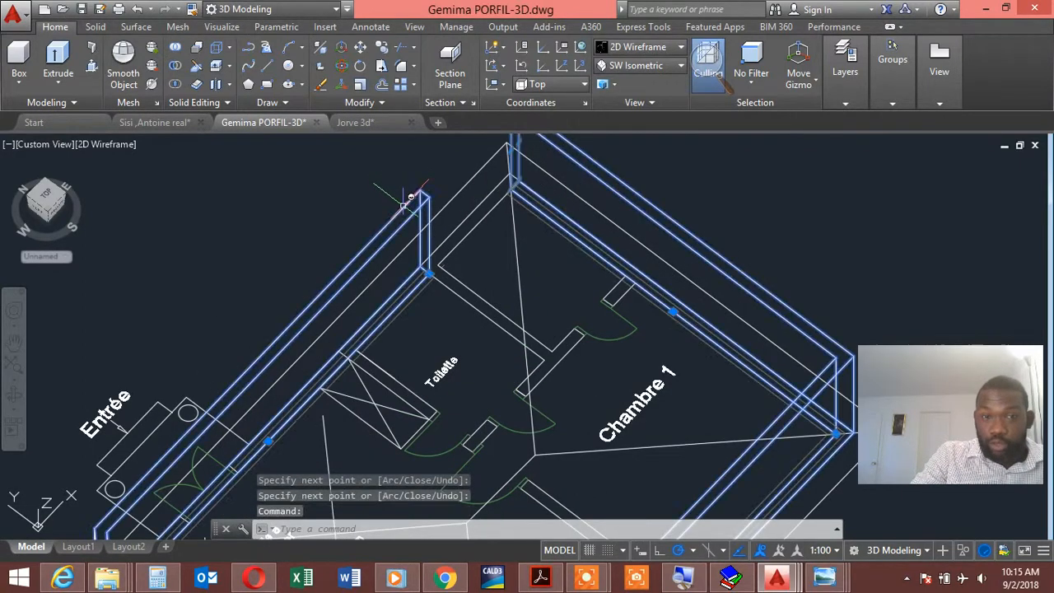
click(430, 273)
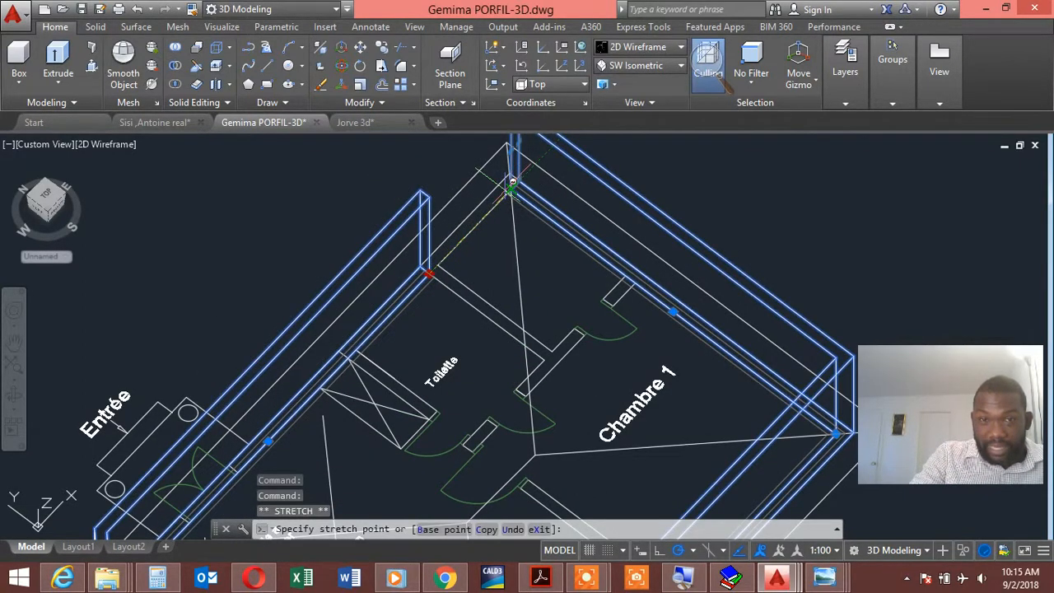
scroll(498, 191, up, 5)
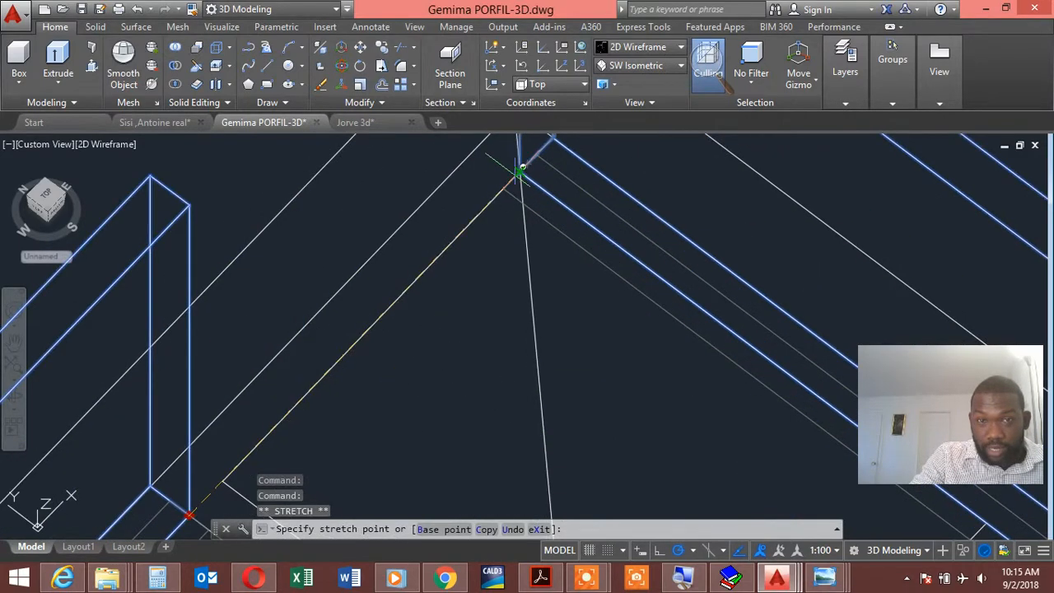
scroll(520, 169, down, 5)
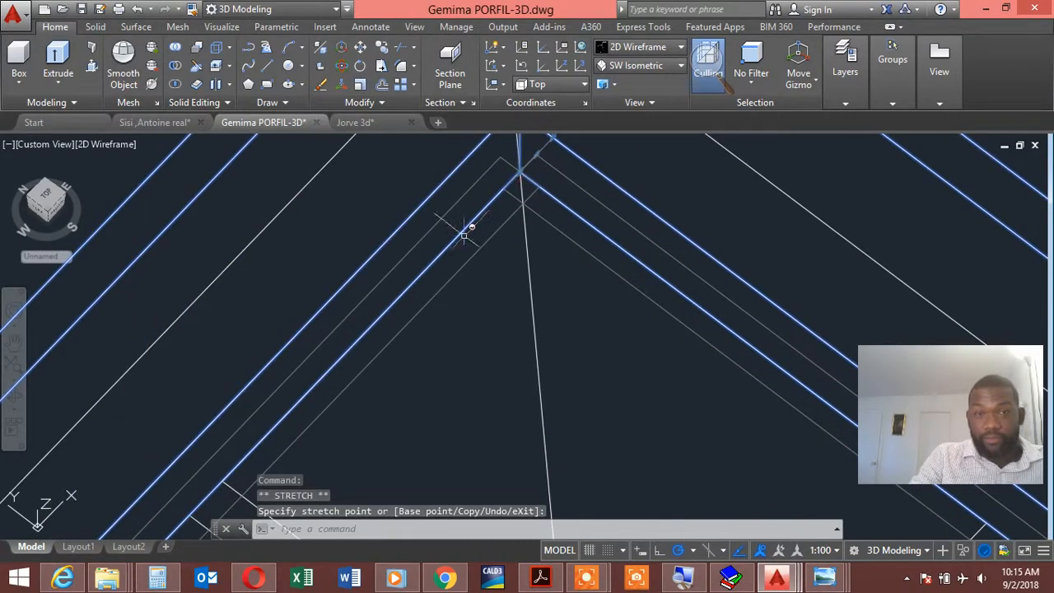
key(Escape)
Show the model in the Realistic visual style and inspect the closed exterior walls.
scroll(552, 148, down, 6)
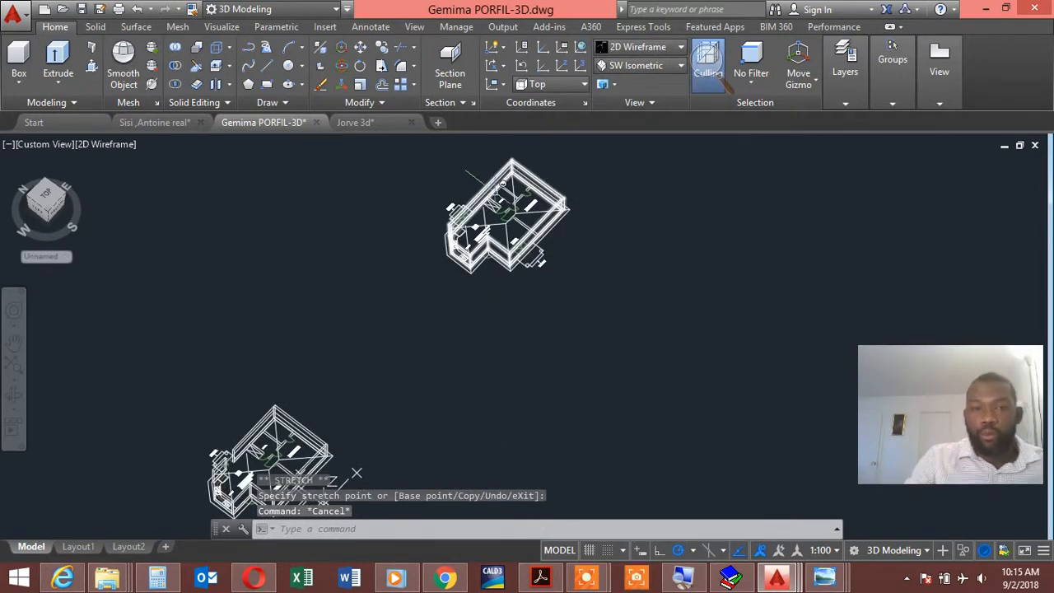
shift+middle_drag(568, 223, 494, 201)
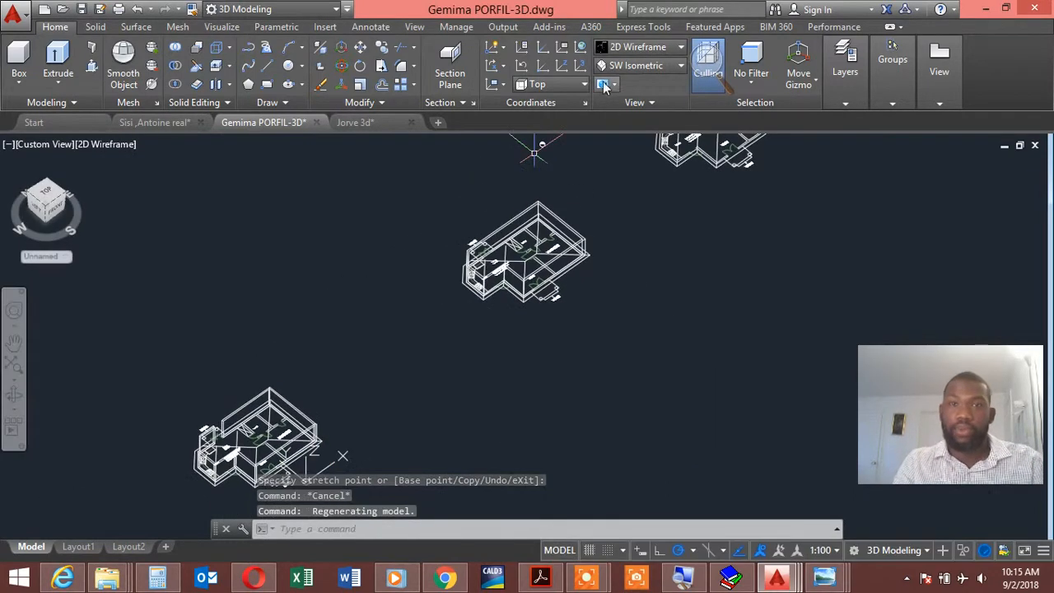
click(632, 47)
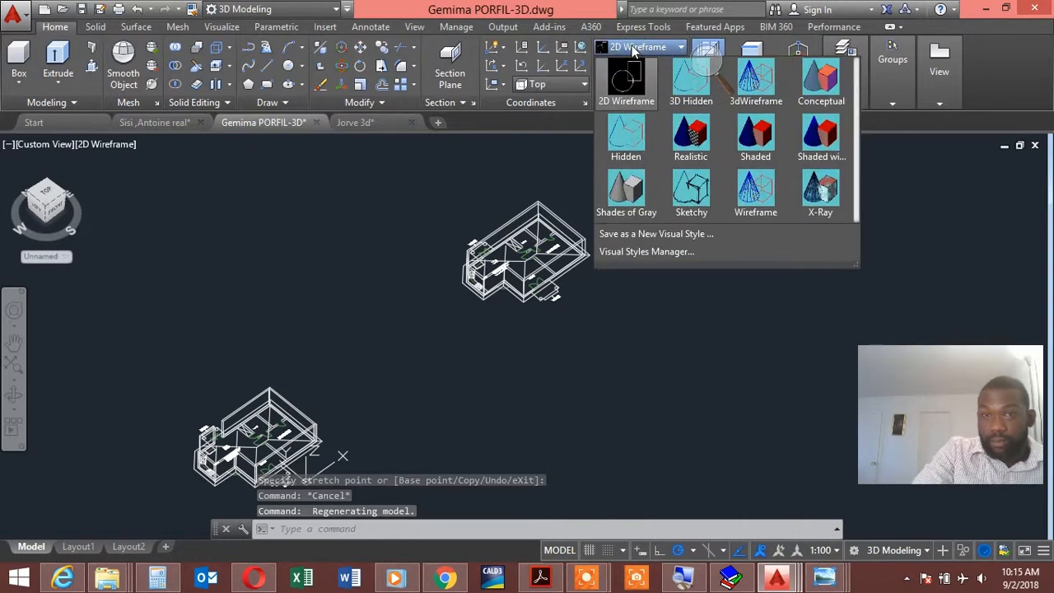
click(696, 148)
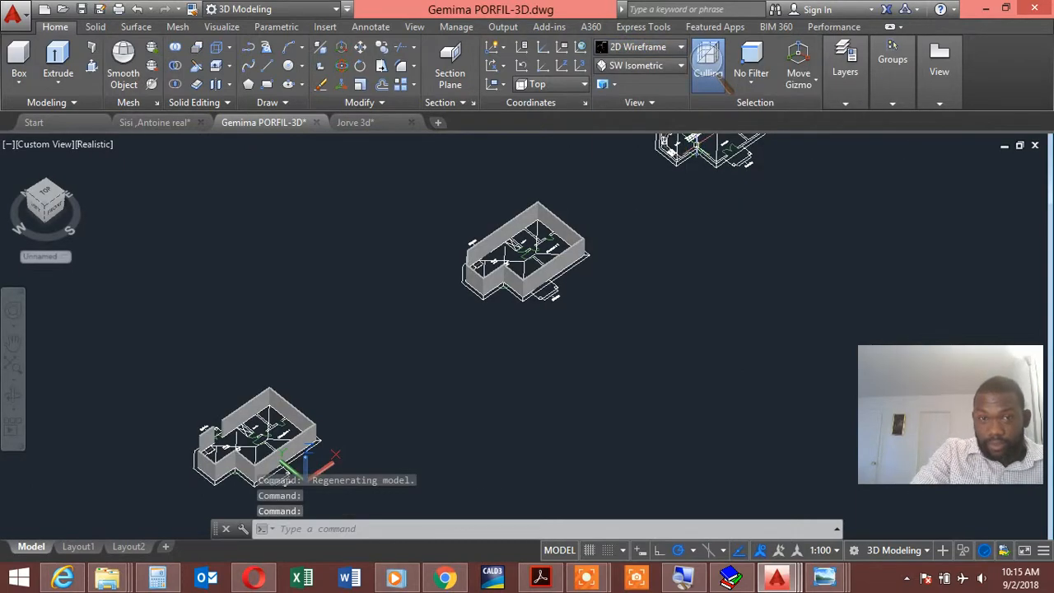
scroll(500, 262, up, 5)
scroll(500, 261, down, 3)
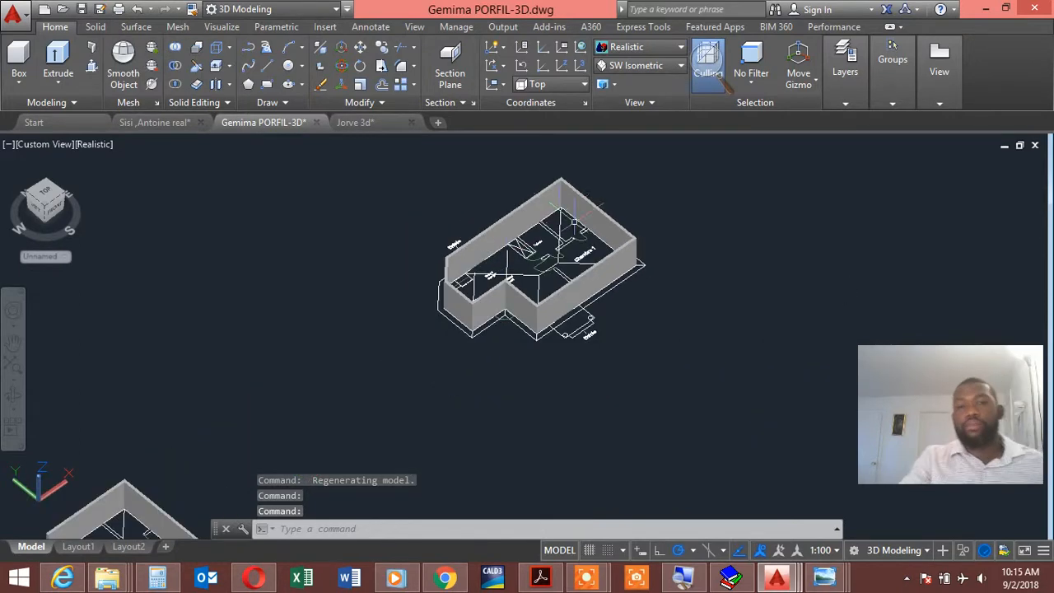
scroll(563, 220, up, 4)
scroll(556, 309, down, 4)
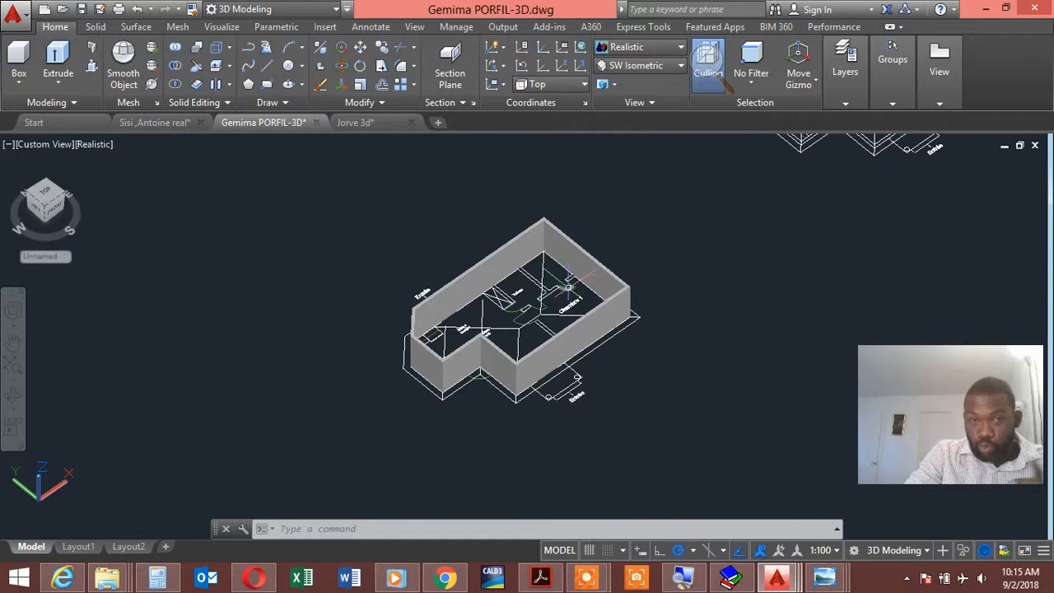
scroll(569, 285, up, 3)
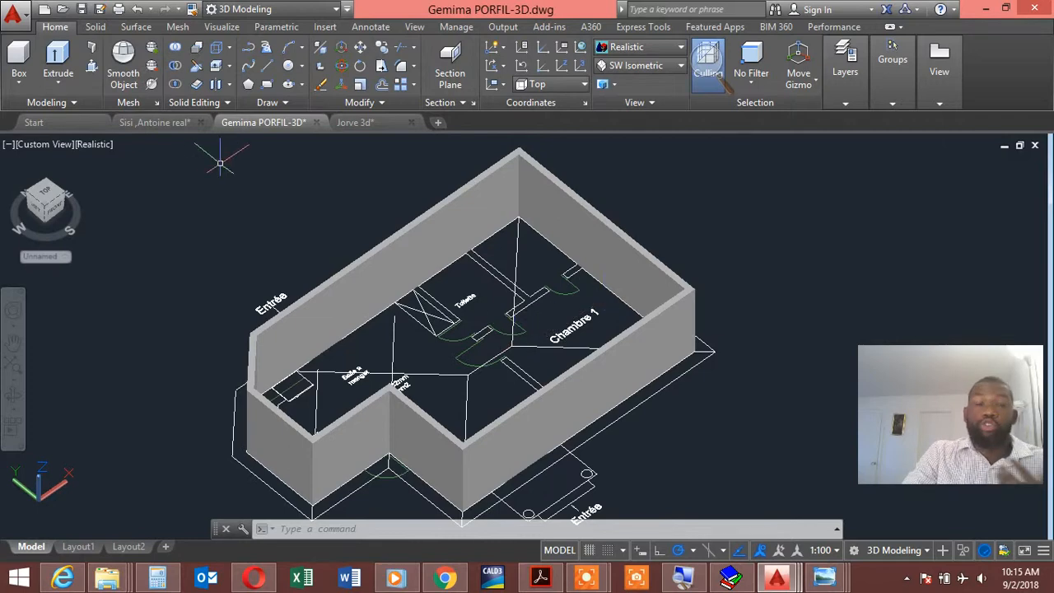
Draw a 2.6-high box for the interior wall between Chambre 1 and Toilette, from the exterior wall to the Toilette door jamb.
click(19, 56)
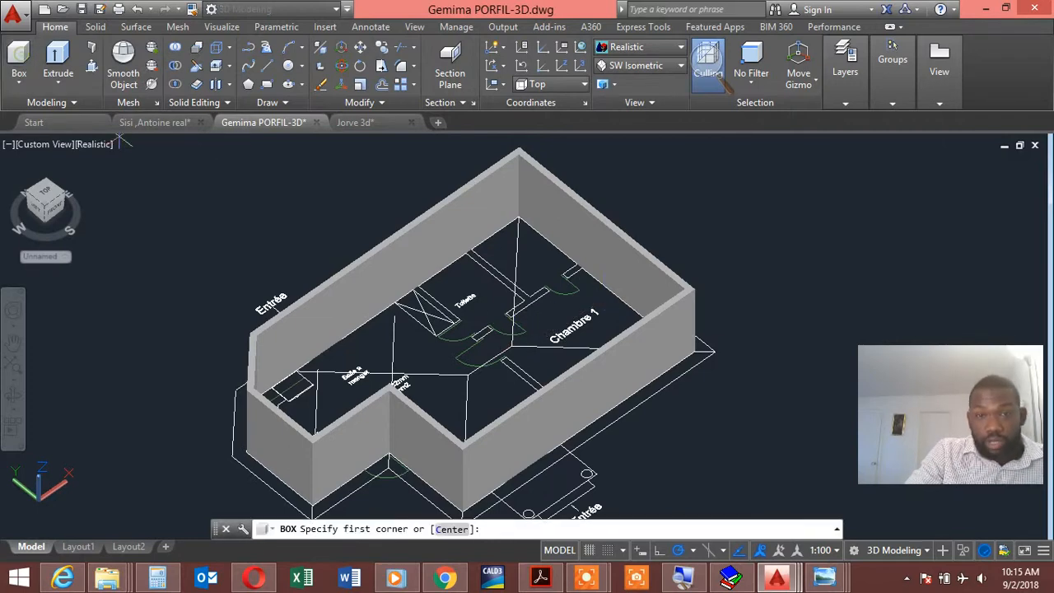
scroll(565, 279, up, 5)
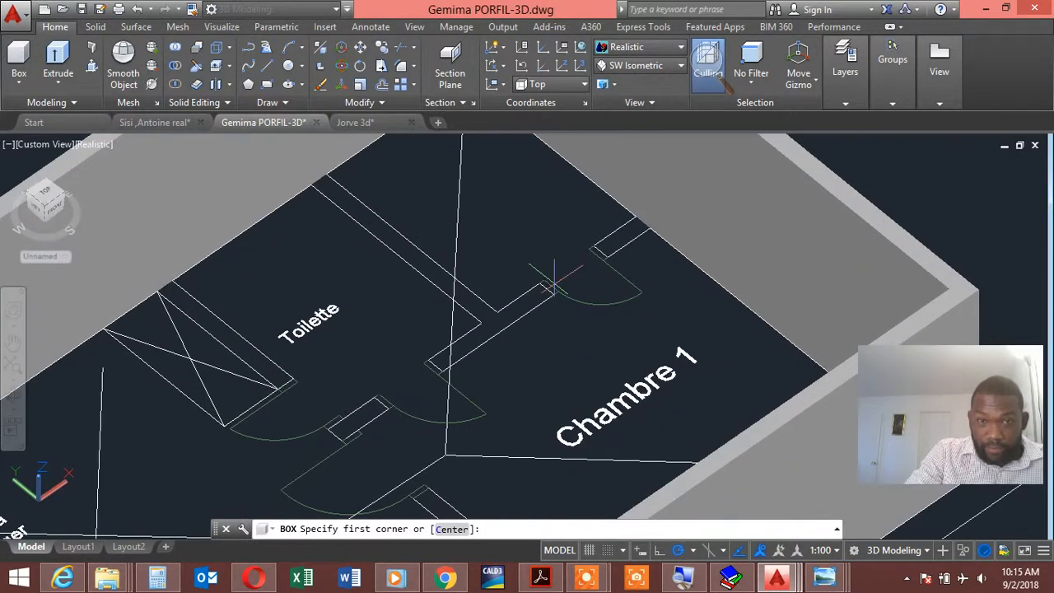
click(650, 227)
scroll(441, 359, up, 3)
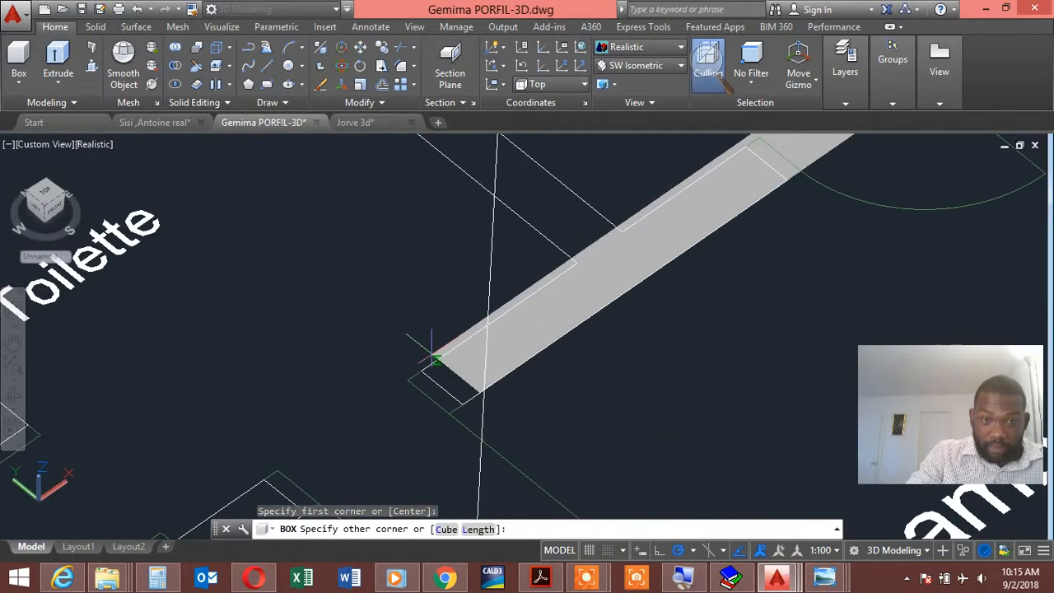
click(421, 371)
scroll(449, 262, down, 5)
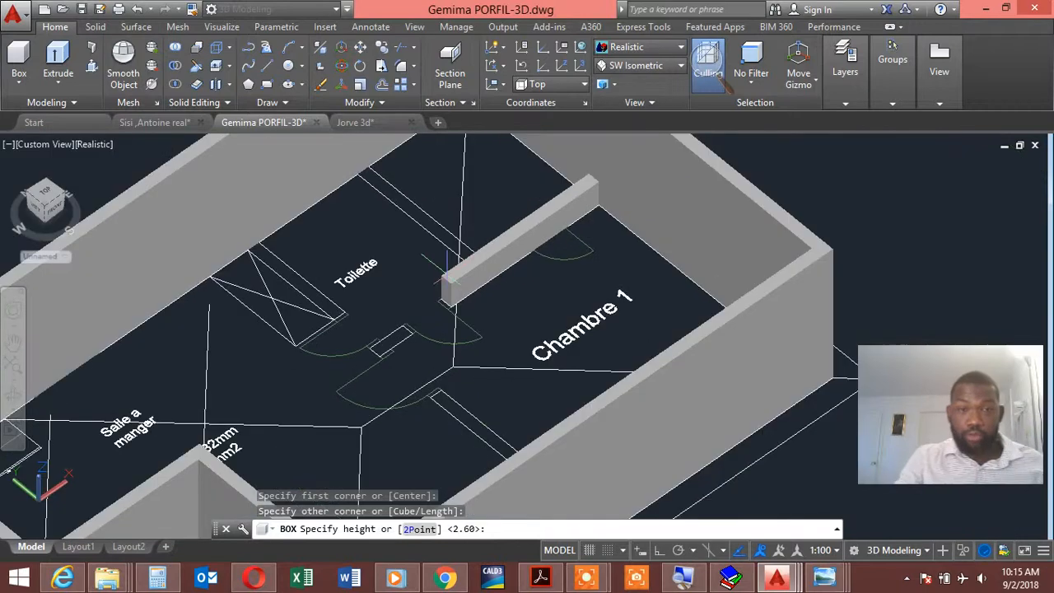
text(2.6)
key(Return)
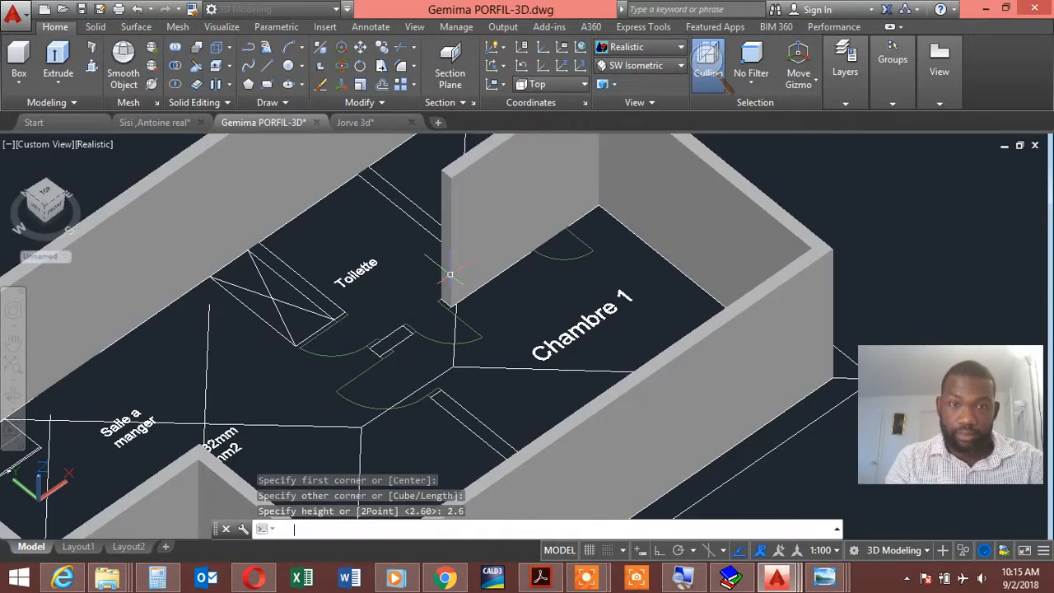
scroll(450, 273, down, 4)
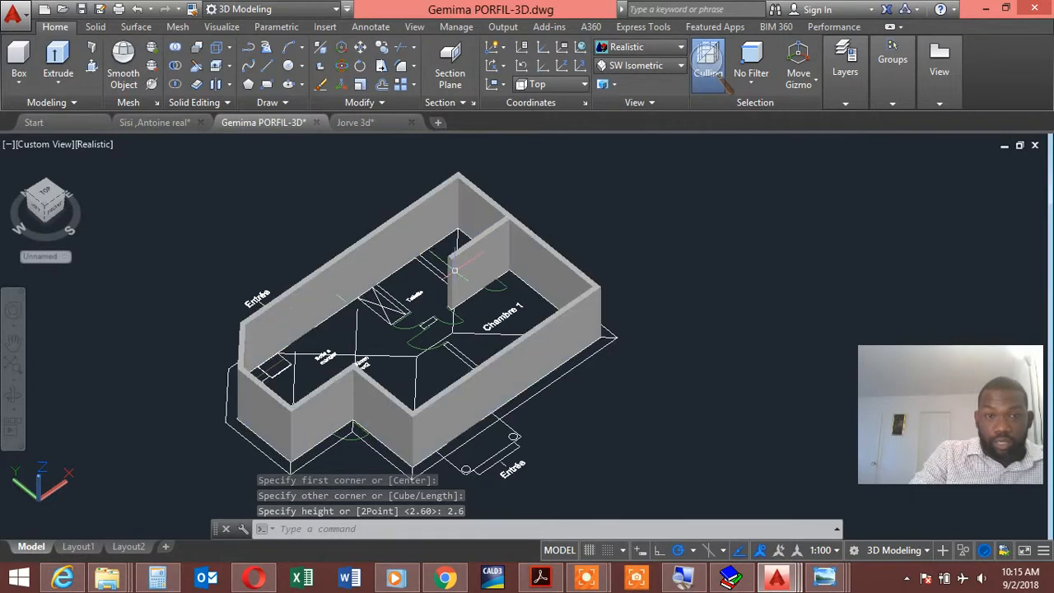
Erase the two 3D wall solids behind Toilette and Chambre 1 on the other copy of the floor plan.
scroll(469, 163, down, 6)
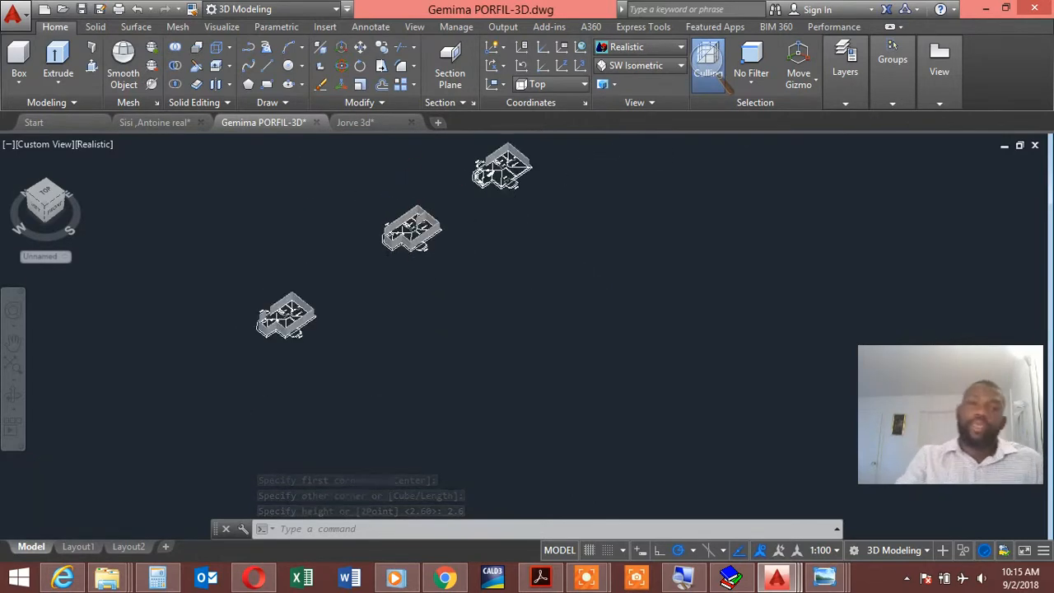
scroll(469, 163, up, 10)
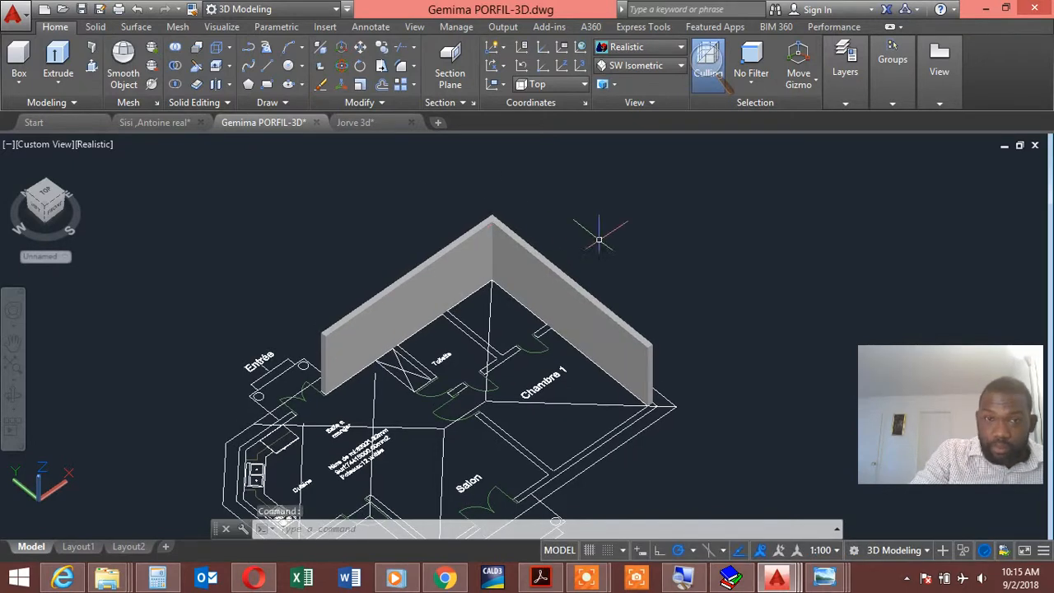
click(599, 238)
click(453, 170)
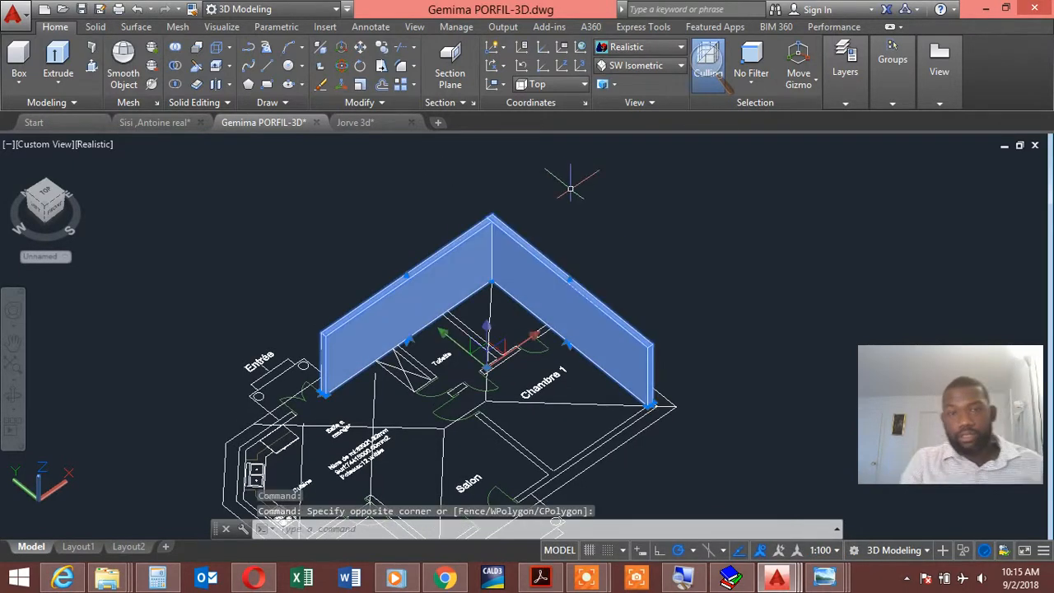
key(Escape)
click(600, 211)
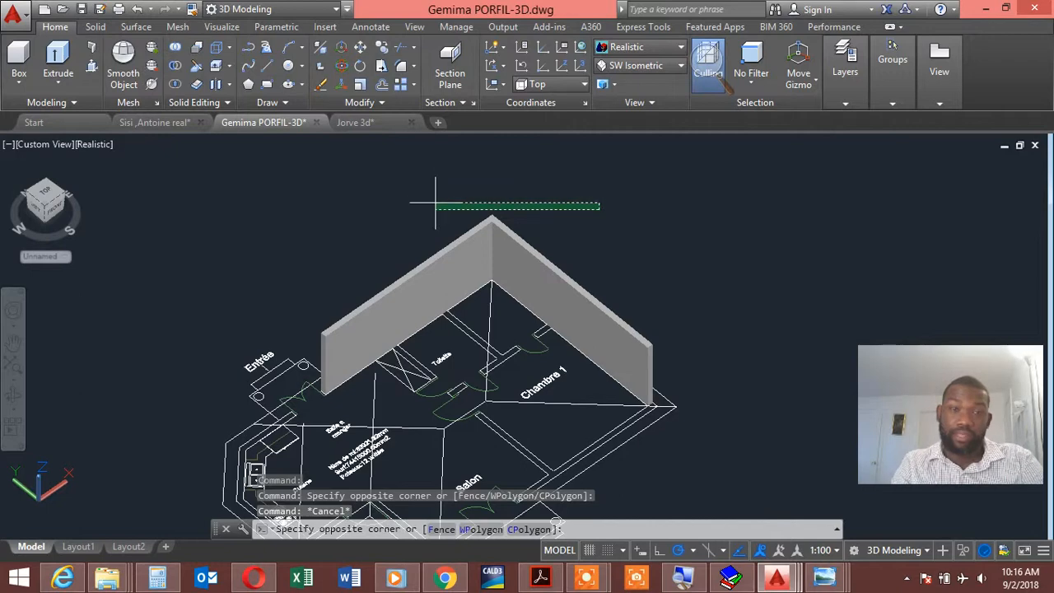
click(457, 234)
key(Delete)
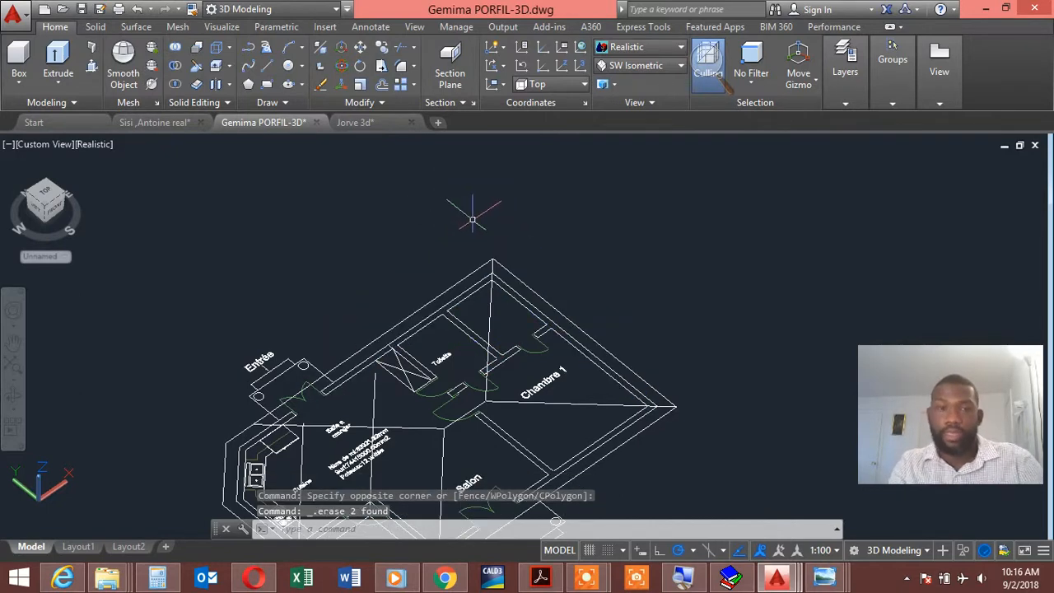
Select the outer roof outline and diagonal roof lines around Chambre 1, along the rear side and around Cuisine.
scroll(467, 231, down, 3)
scroll(492, 337, up, 4)
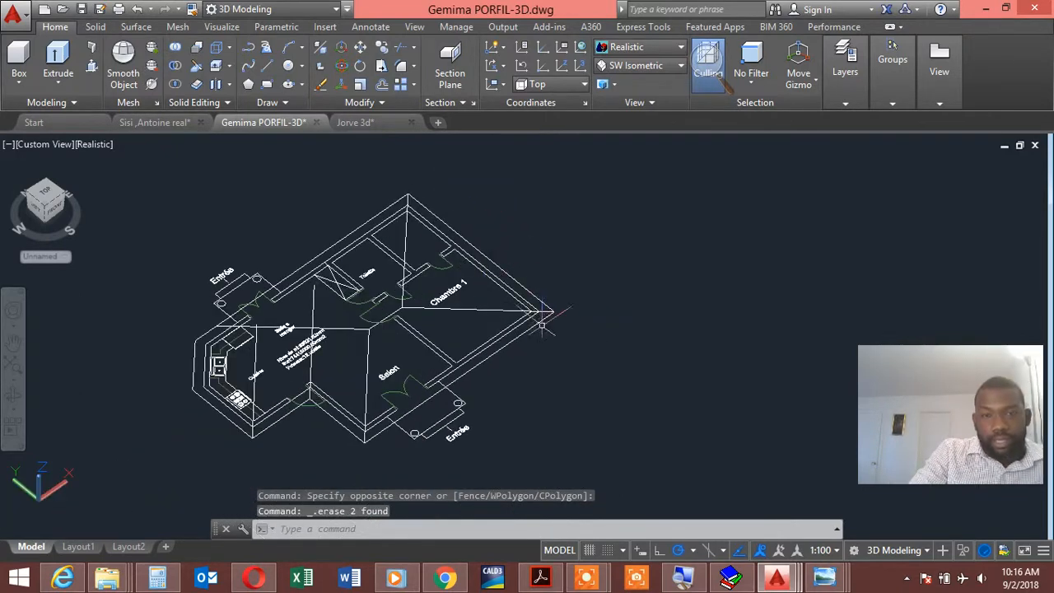
scroll(581, 344, up, 4)
click(611, 354)
click(552, 249)
scroll(553, 239, down, 4)
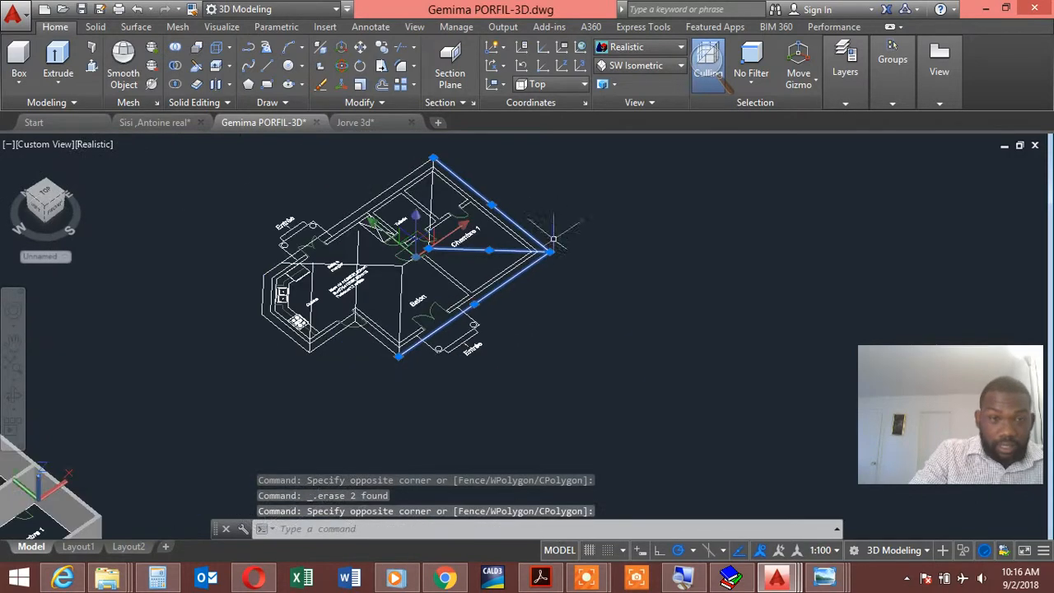
scroll(407, 168, up, 5)
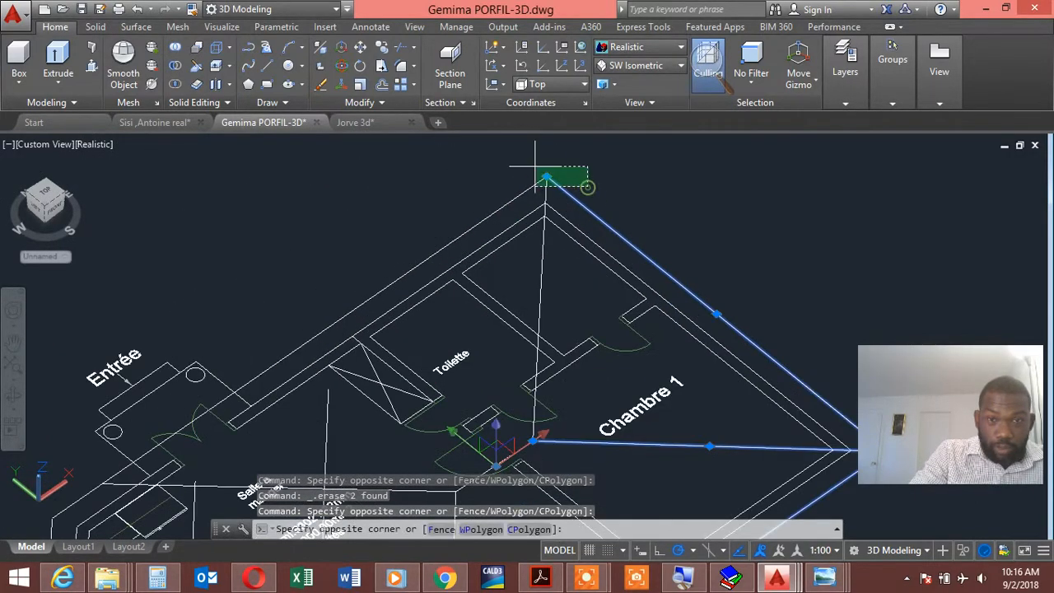
scroll(568, 177, down, 4)
scroll(349, 326, up, 5)
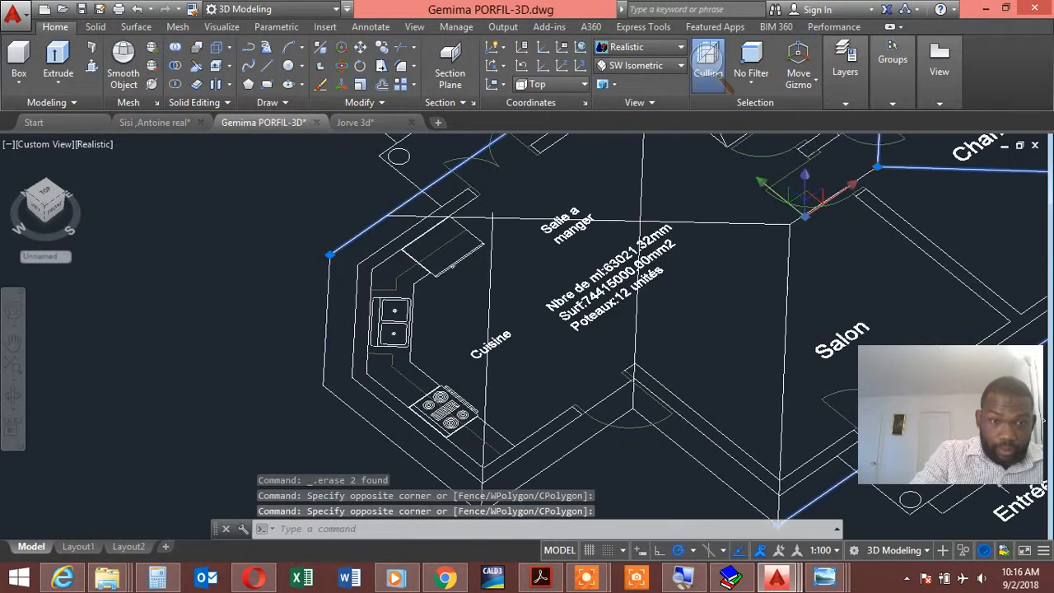
click(337, 410)
click(306, 356)
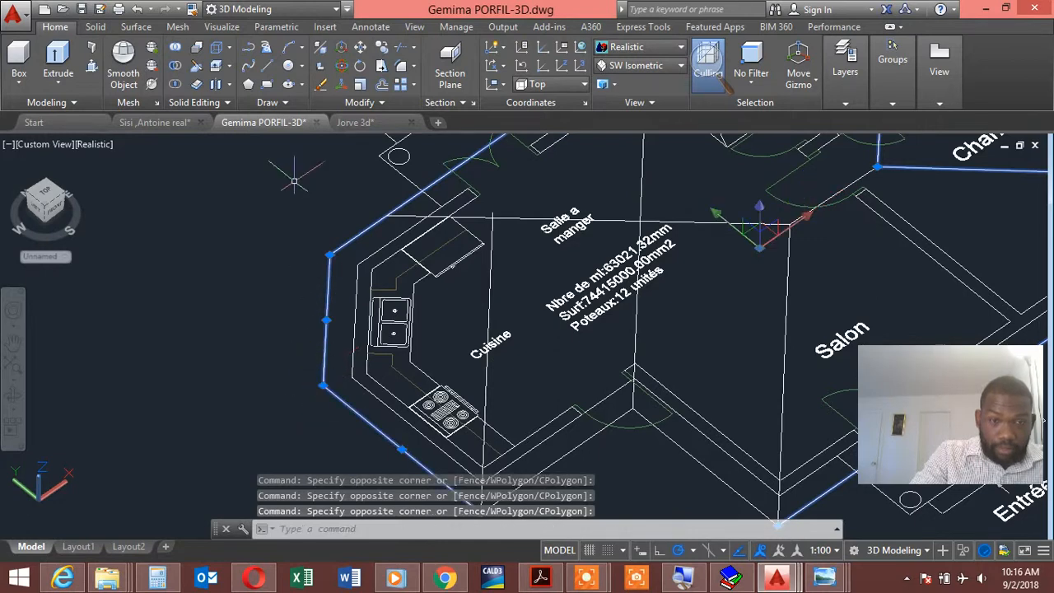
Add the remaining roof lines to the selection: the front outline, the lines across Cuisine, Salle a manger and Salon, and the short ridge.
scroll(298, 183, down, 4)
click(391, 344)
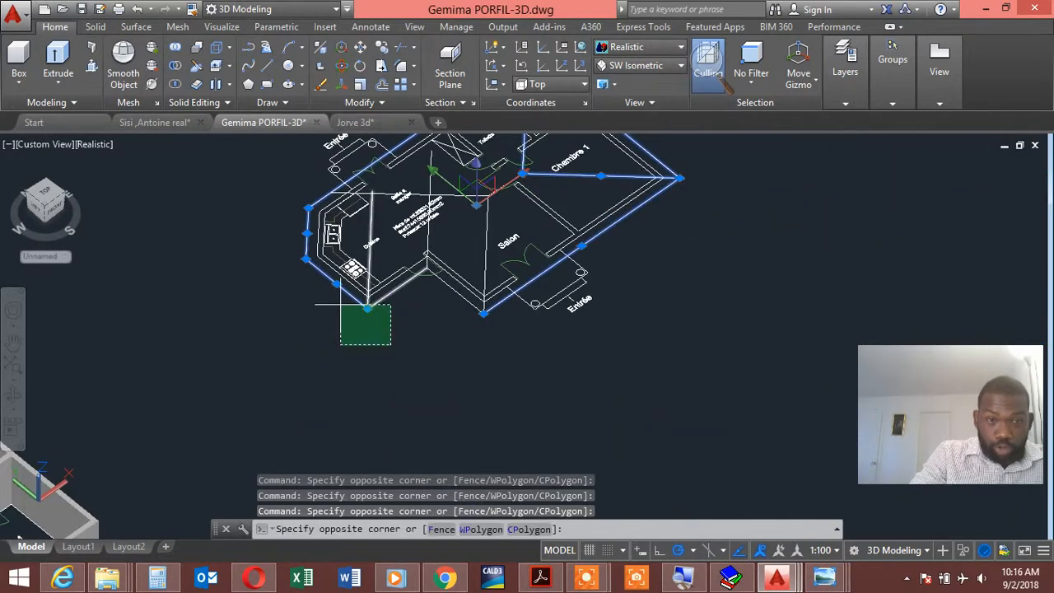
click(341, 286)
click(506, 331)
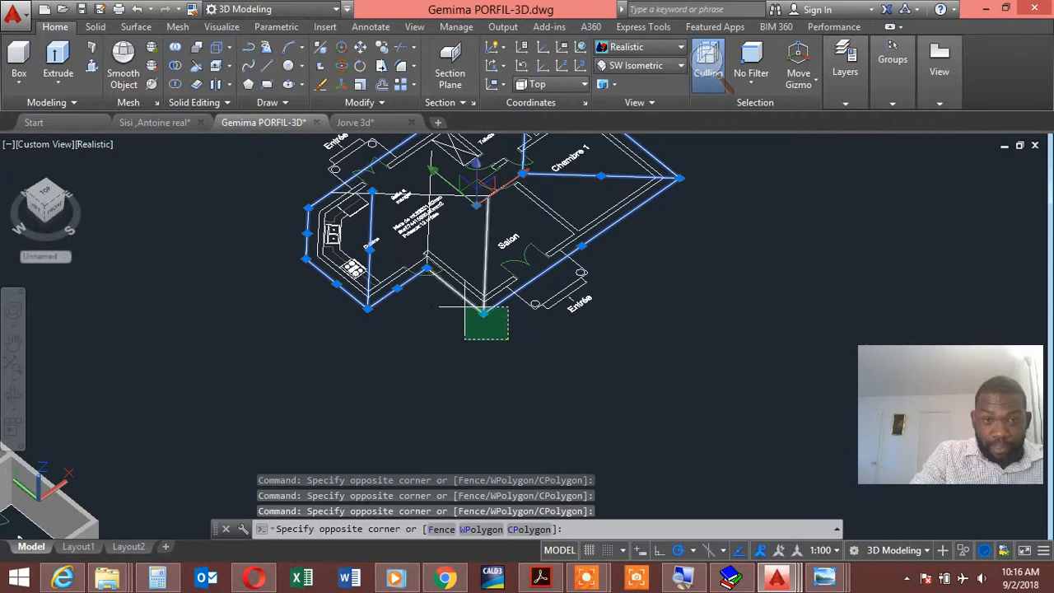
click(465, 307)
scroll(406, 202, up, 4)
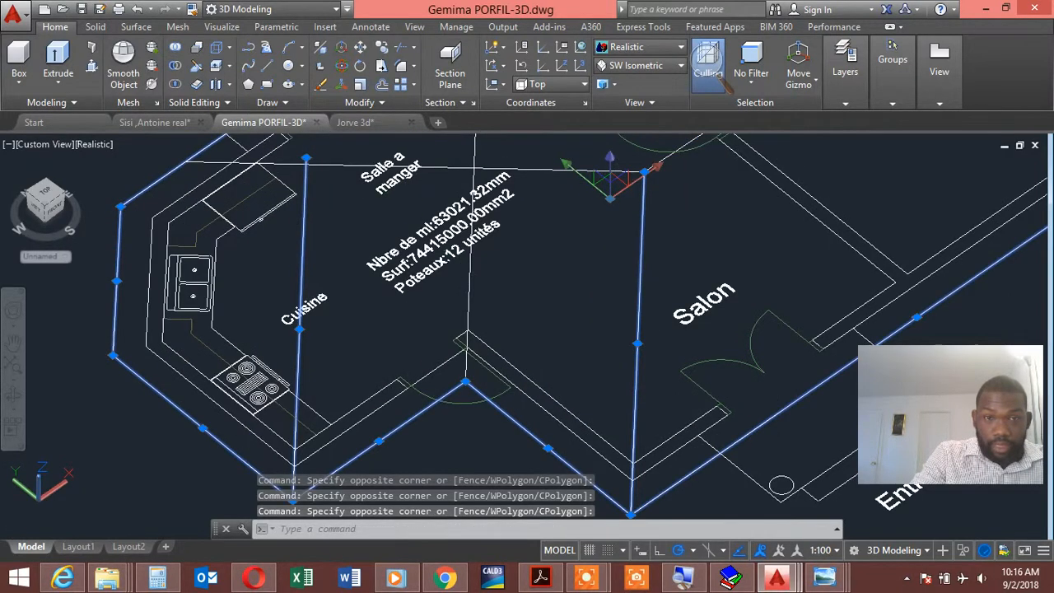
click(442, 169)
scroll(433, 167, down, 6)
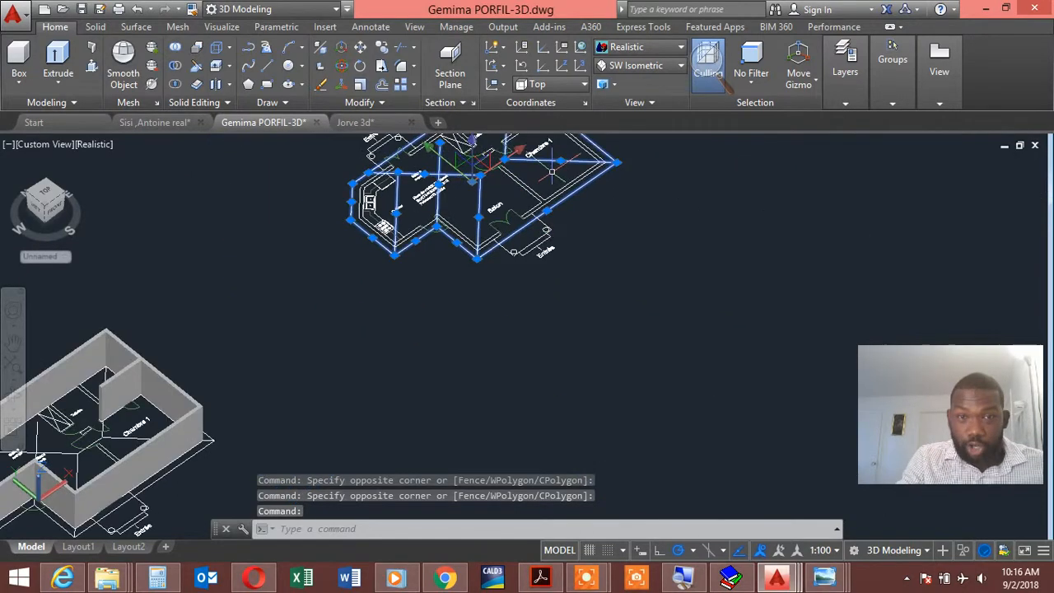
middle_drag(553, 172, 525, 255)
scroll(448, 188, up, 3)
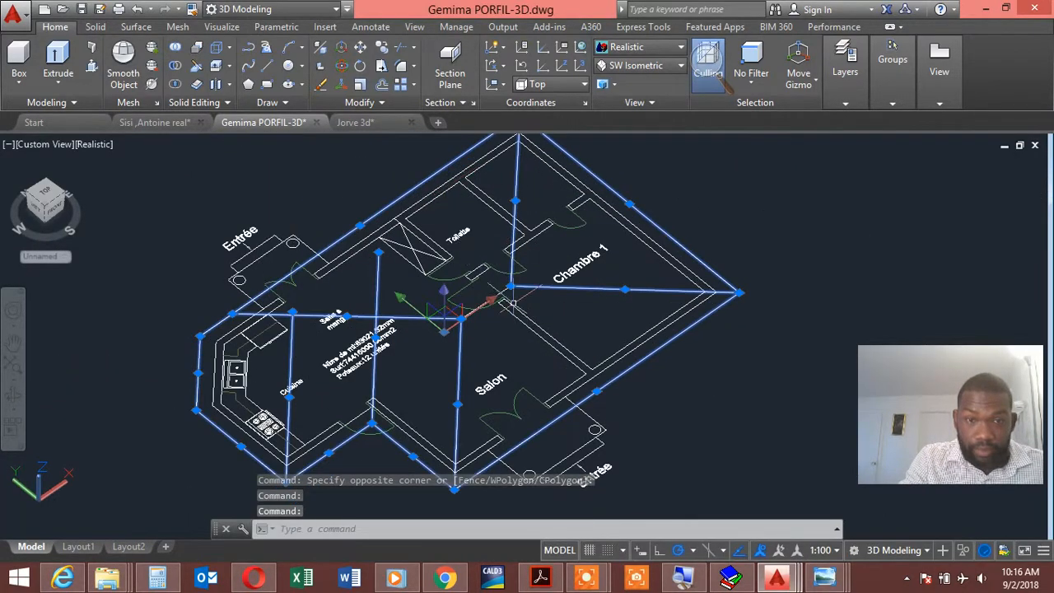
scroll(512, 305, up, 5)
click(535, 285)
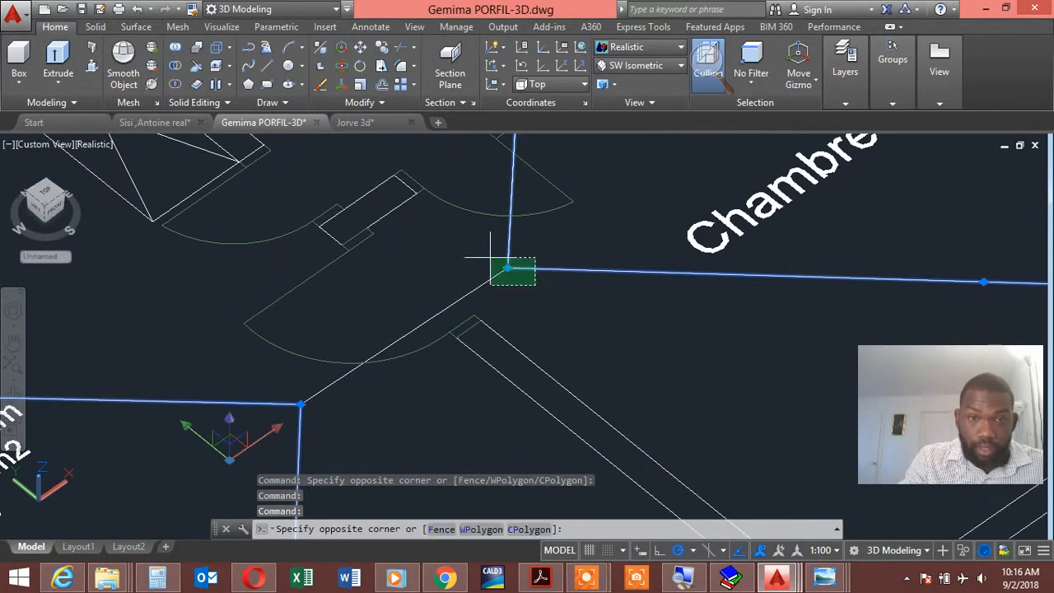
click(491, 257)
scroll(636, 297, down, 3)
scroll(784, 471, down, 5)
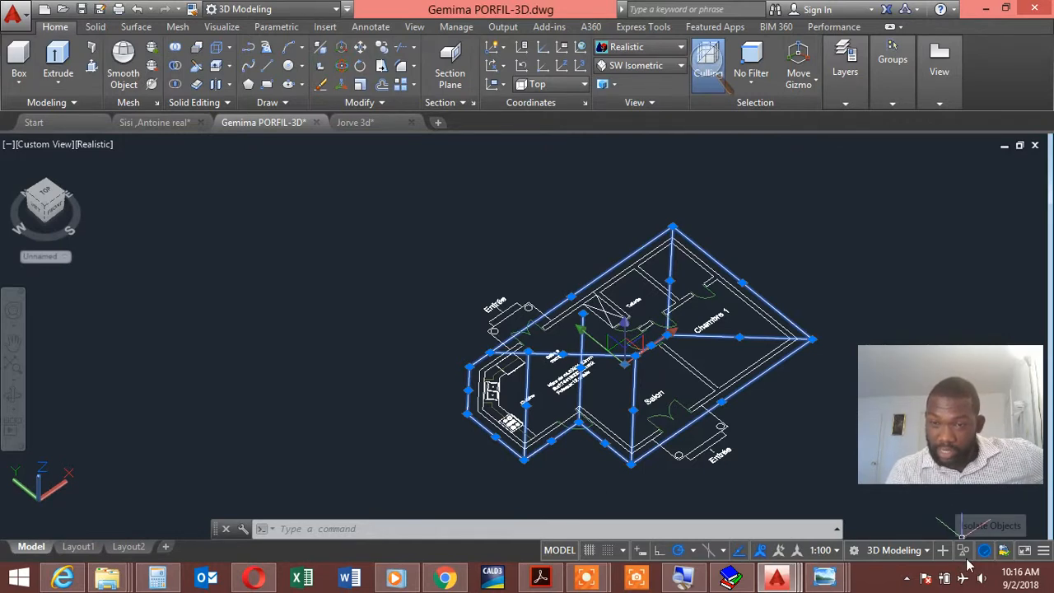
Switch to Magnifier, enlarge the screen to 200%, and return it to 100%.
click(686, 581)
click(720, 71)
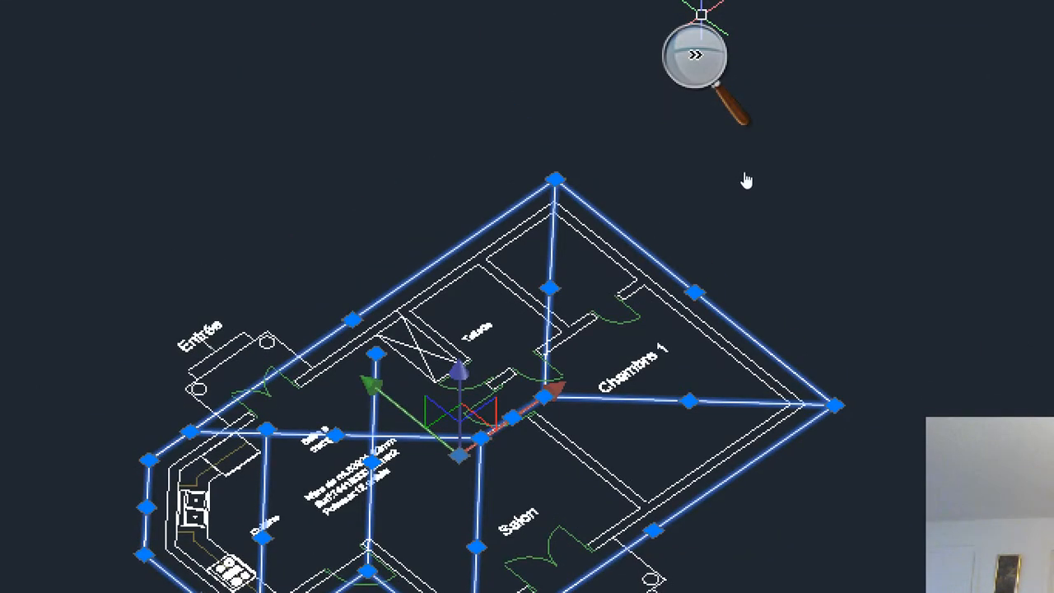
click(748, 177)
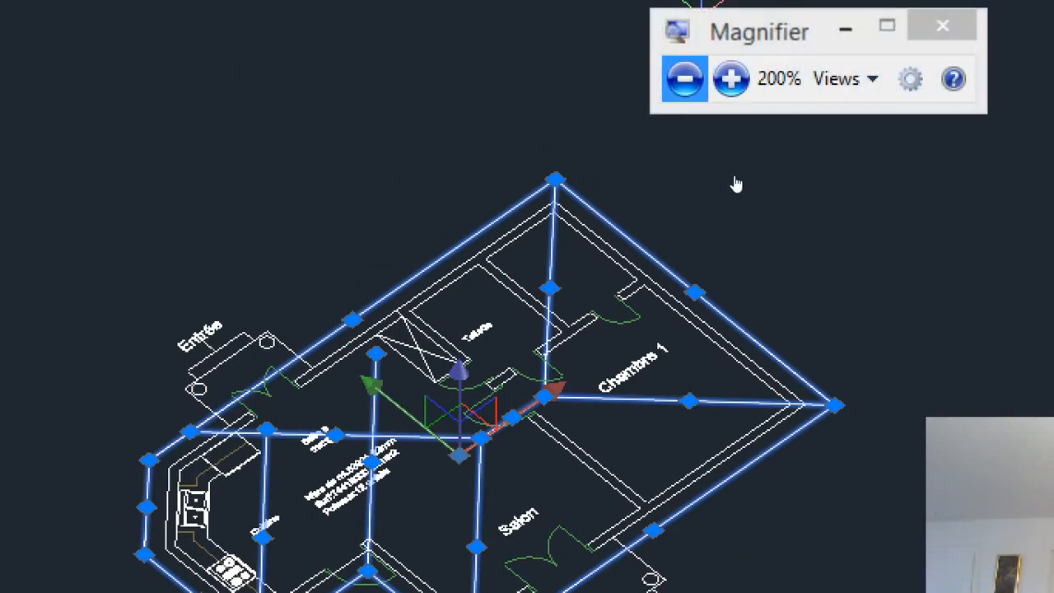
click(735, 180)
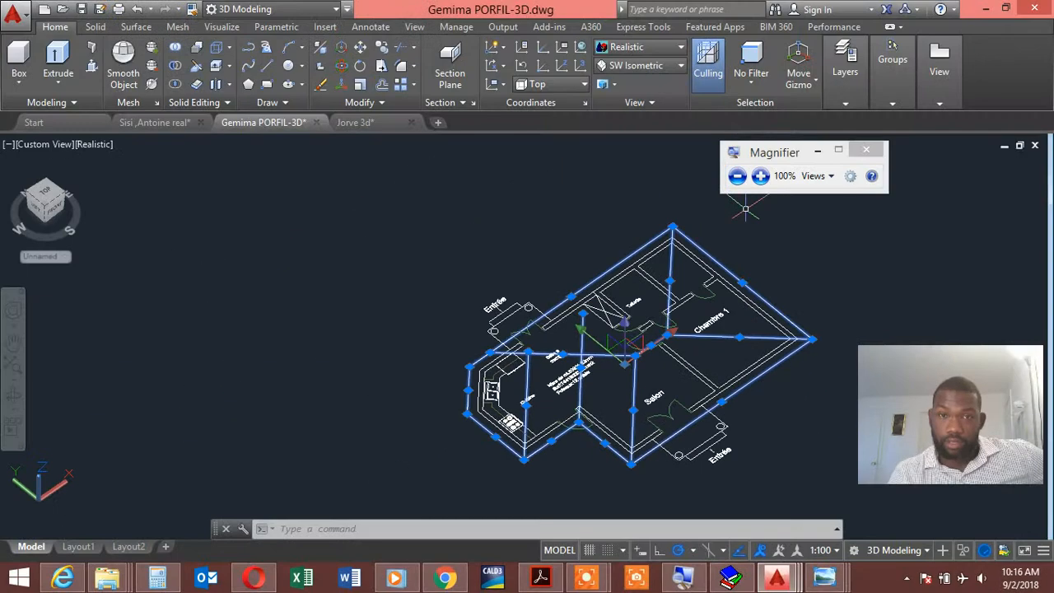
Hide the selected roof outline and ridge lines so only the floor plan is displayed.
click(963, 552)
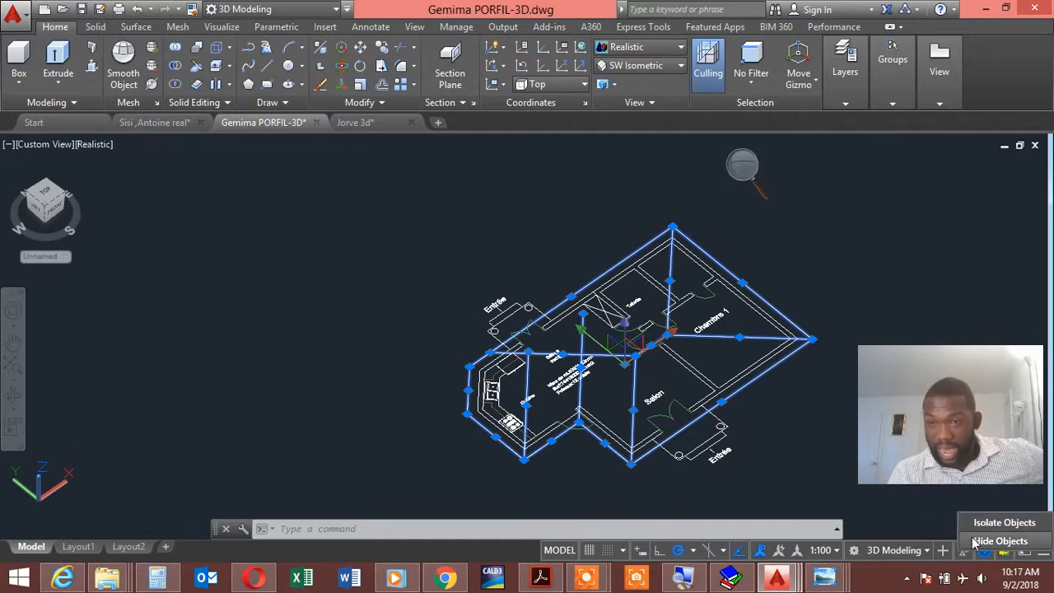
click(1000, 542)
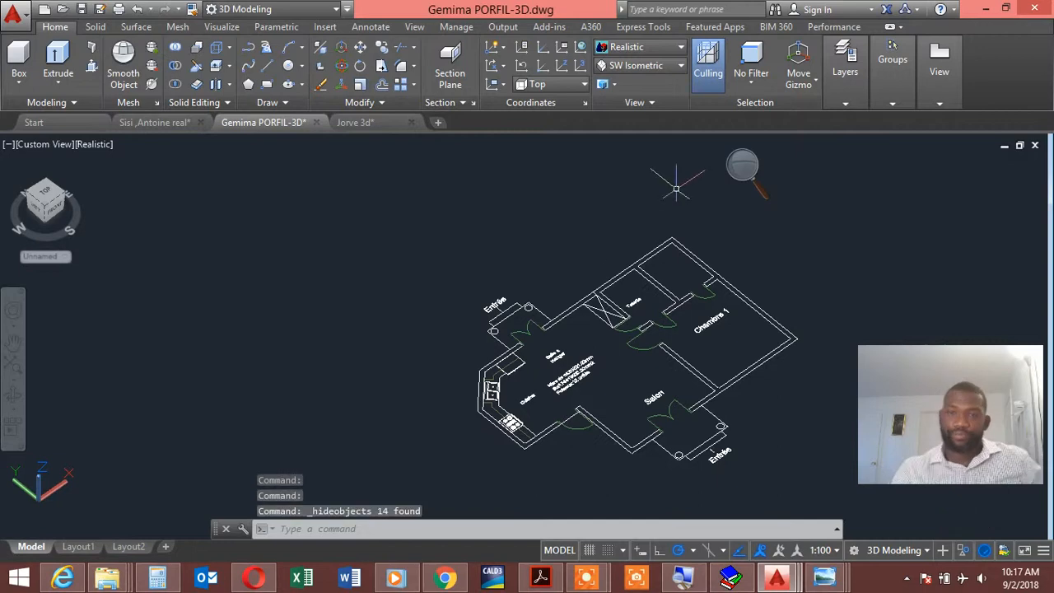
scroll(731, 319, up, 2)
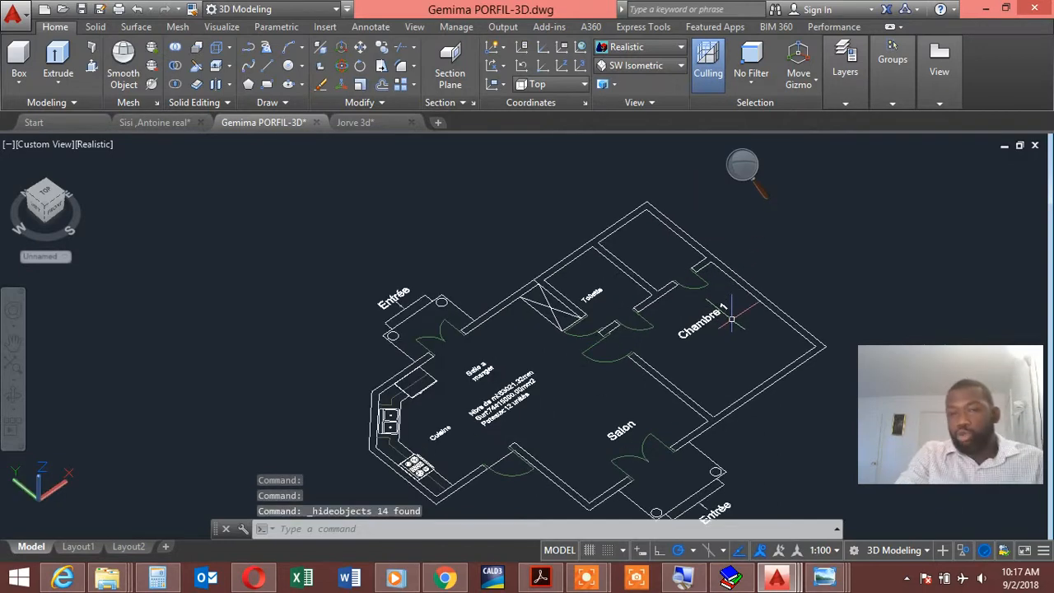
Examine the wall lines, door openings and rooms of the cleaned floor plan from Chambre 1 to Cuisine.
scroll(683, 288, down, 2)
scroll(723, 342, up, 4)
middle_drag(689, 333, 664, 283)
scroll(653, 283, down, 2)
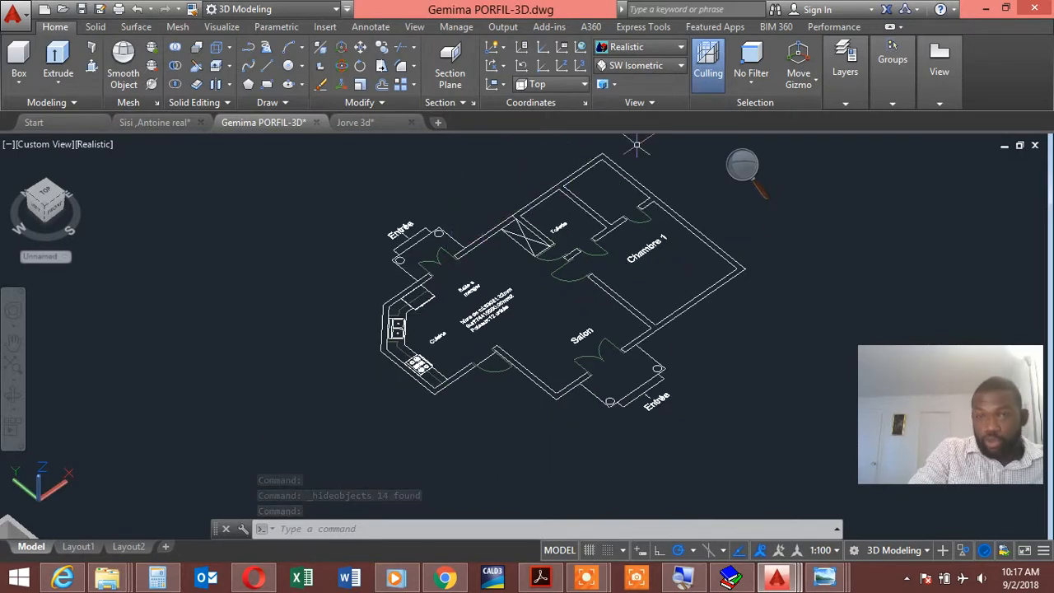
scroll(561, 197, up, 3)
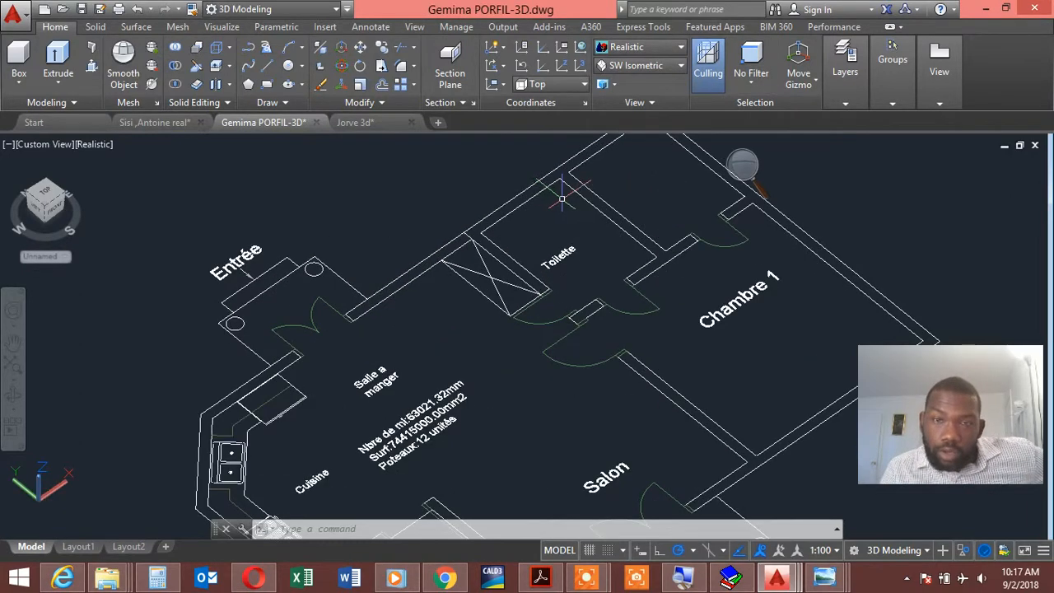
scroll(562, 198, down, 3)
scroll(496, 246, up, 1)
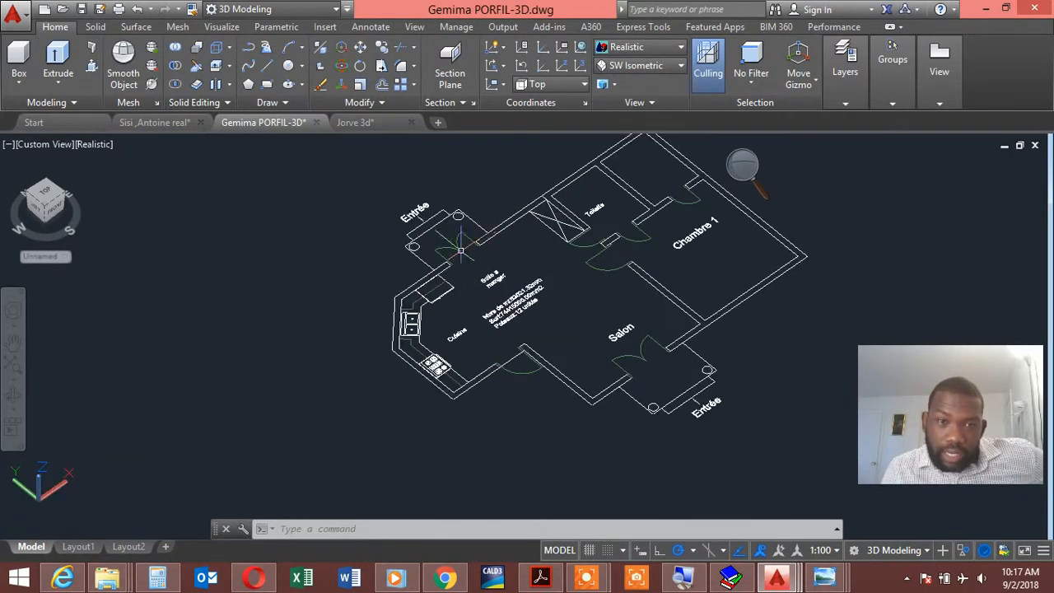
scroll(460, 248, up, 1)
scroll(459, 249, down, 3)
scroll(618, 245, up, 2)
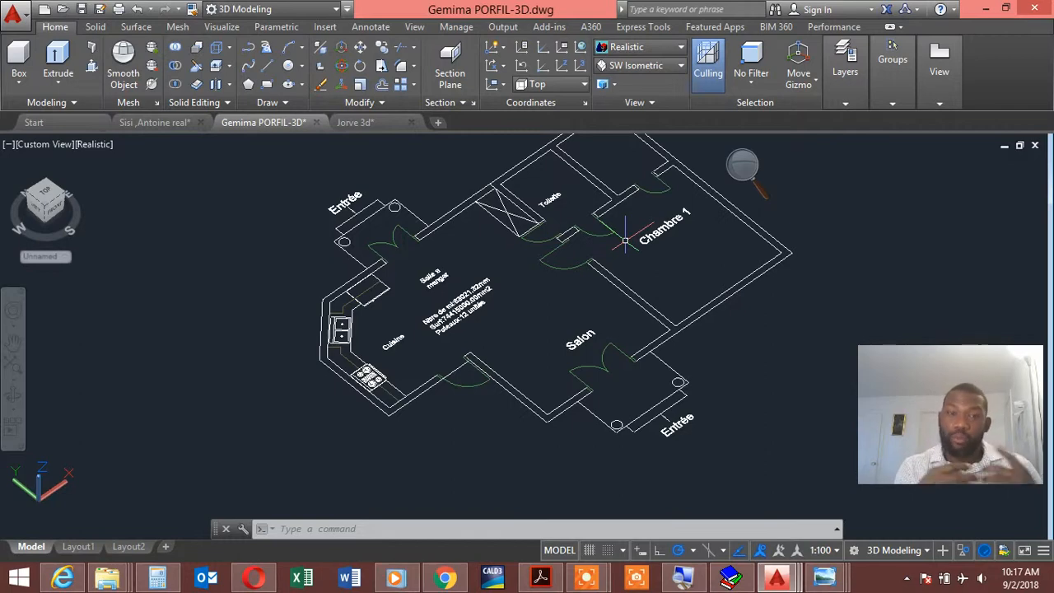
scroll(553, 306, down, 2)
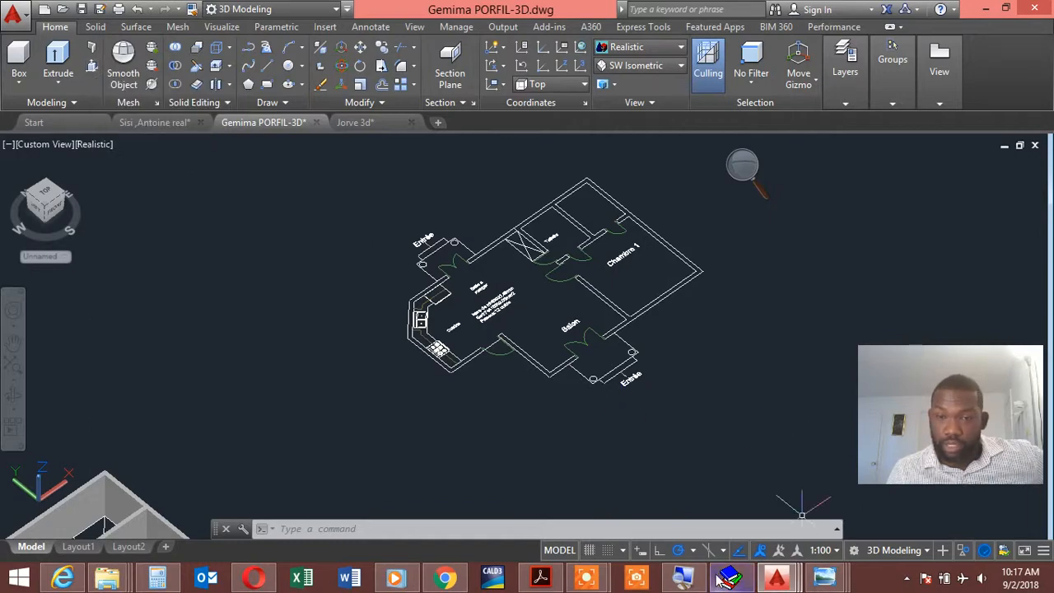
Enlarge the modeling tools with Magnifier and return the magnification to 100%.
click(683, 580)
click(761, 176)
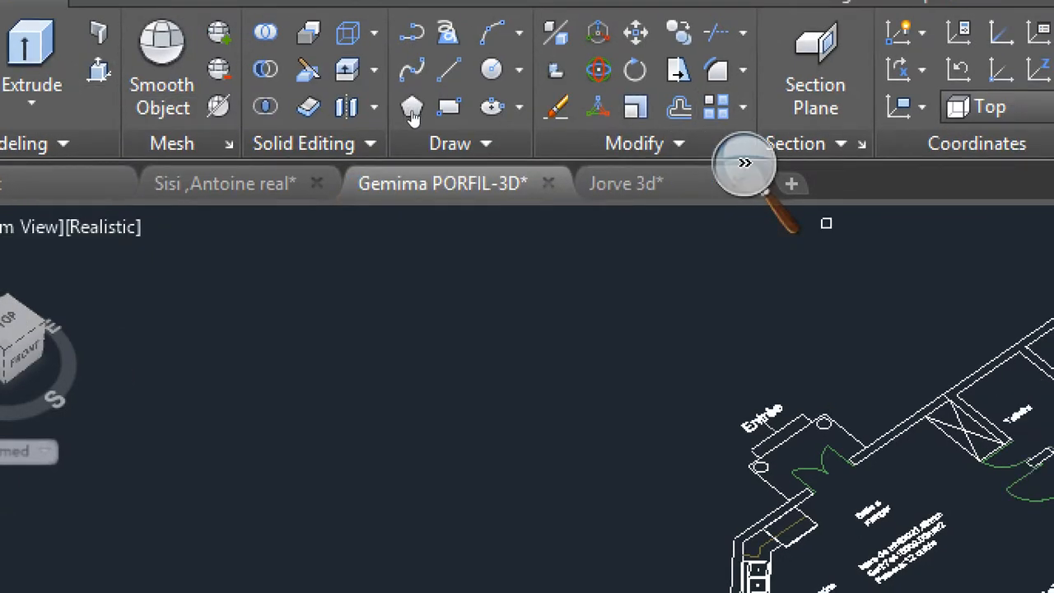
click(743, 166)
click(734, 187)
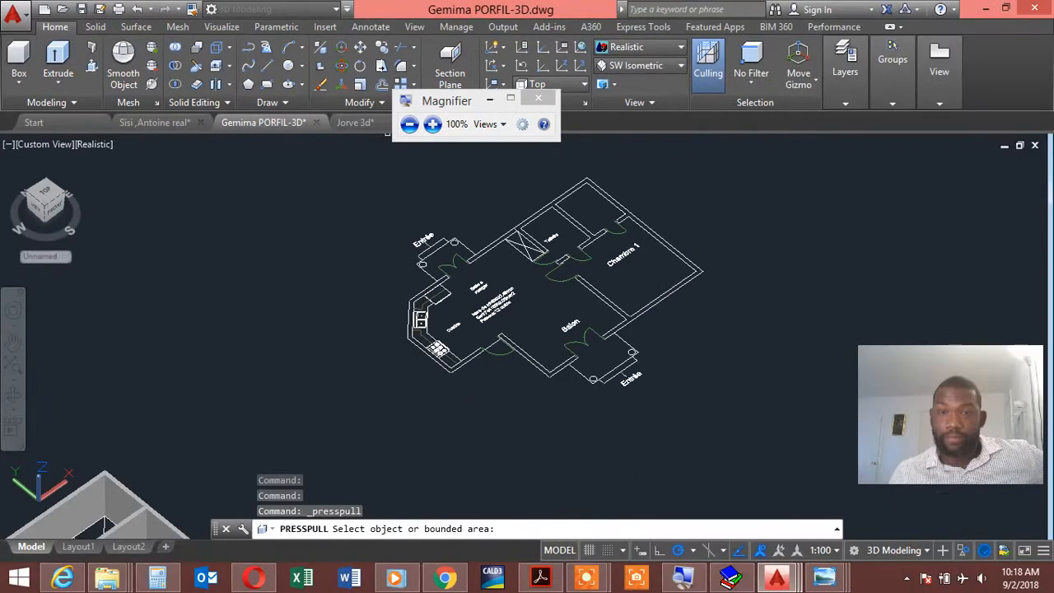
scroll(521, 179, up, 3)
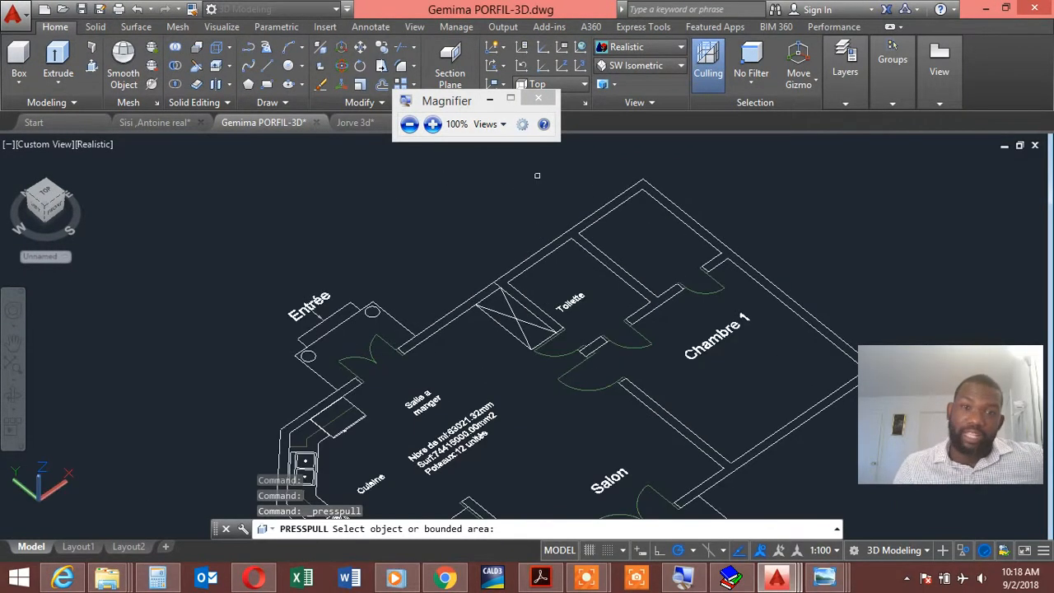
scroll(576, 230, up, 2)
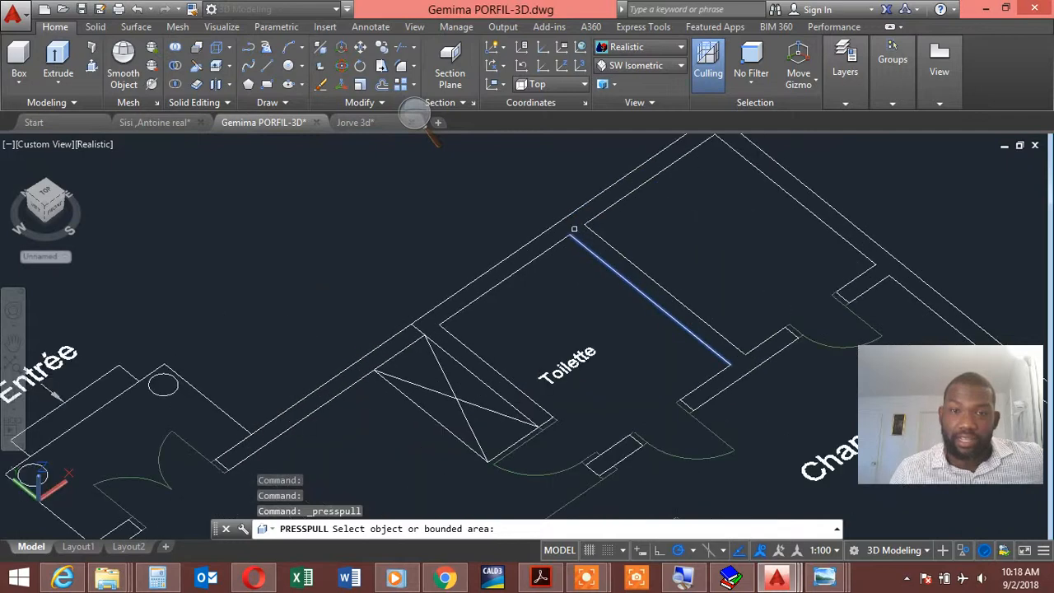
scroll(577, 225, down, 5)
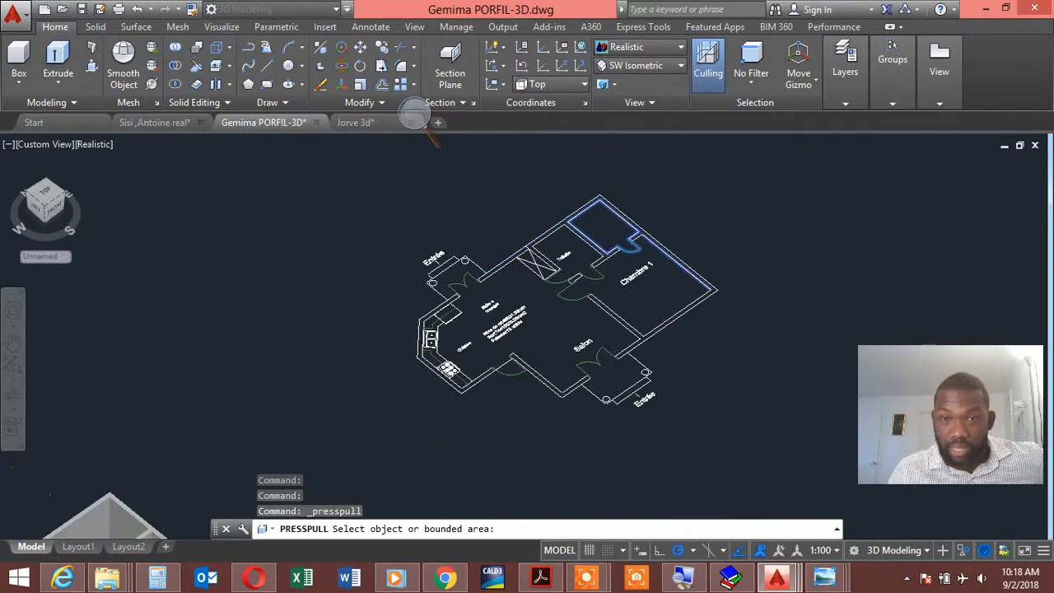
scroll(678, 260, up, 3)
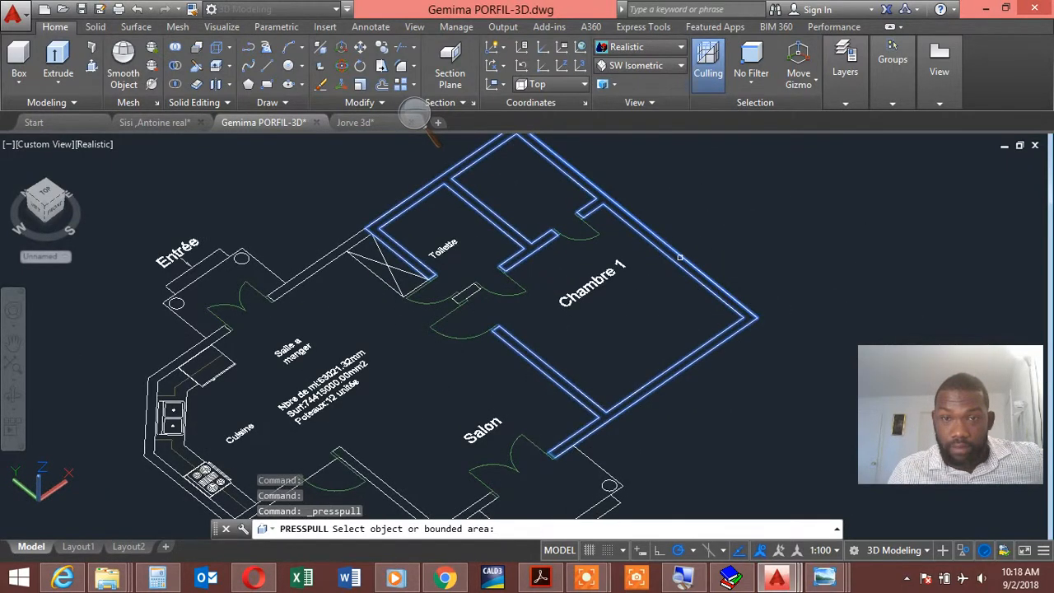
click(680, 258)
key(Escape)
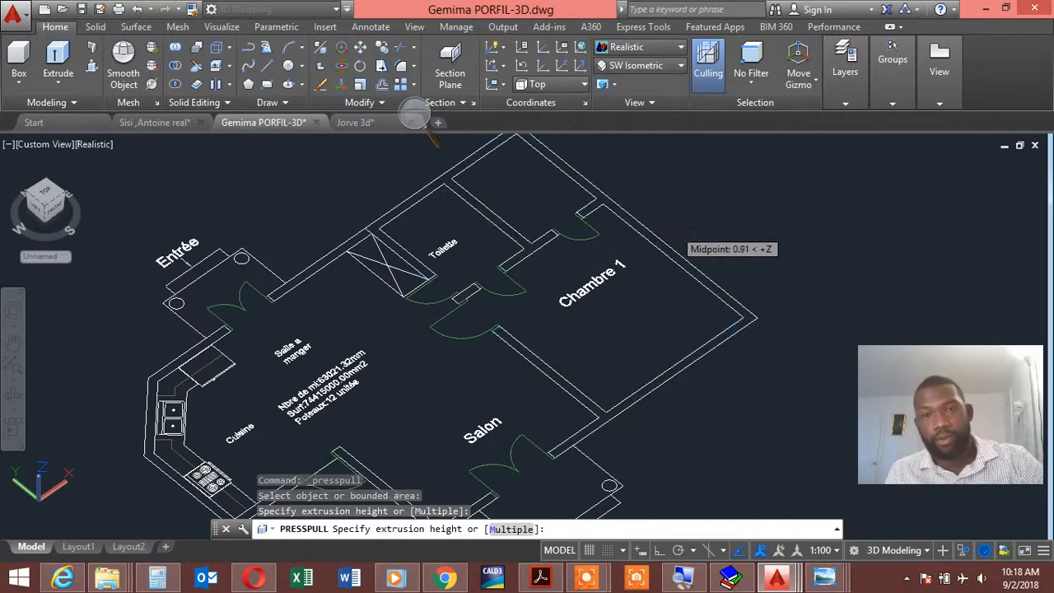
Presspull the closed wall area around Chambre 1 and Toilette to a height of 2.6.
key(Return)
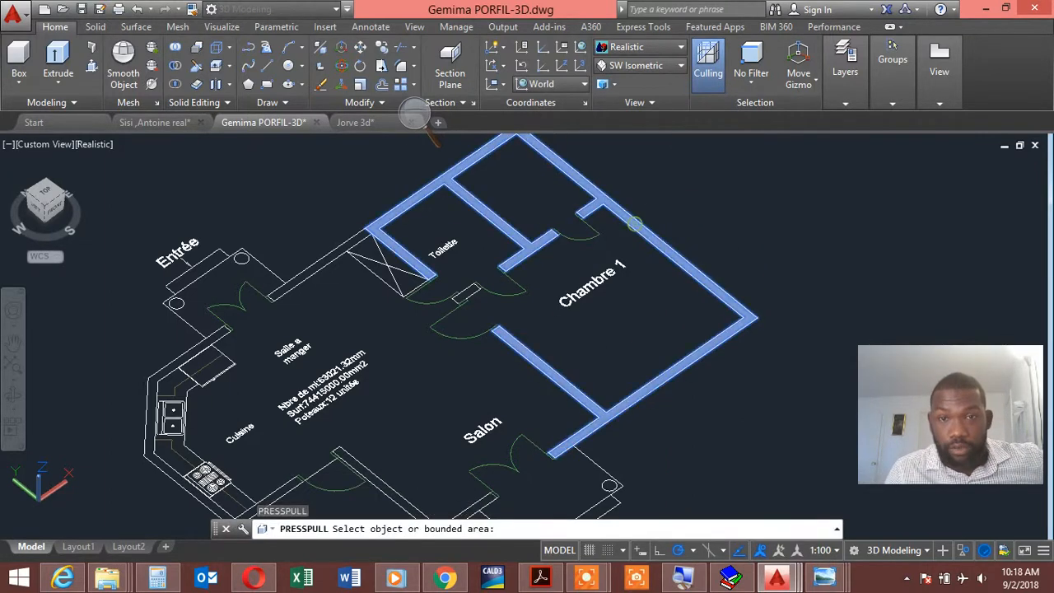
click(623, 225)
scroll(635, 215, down, 2)
scroll(635, 214, down, 2)
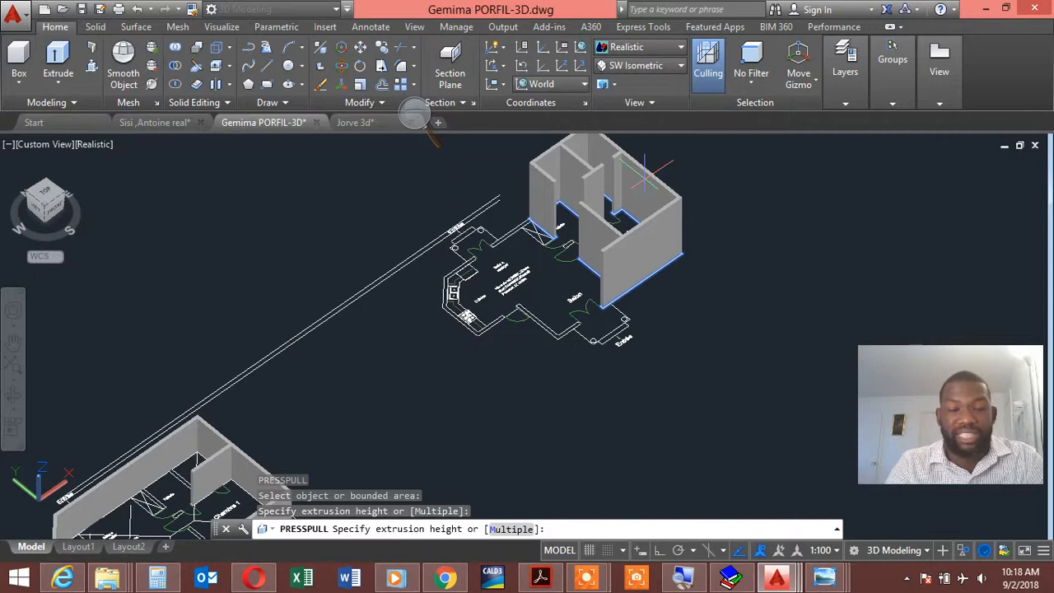
key(Return)
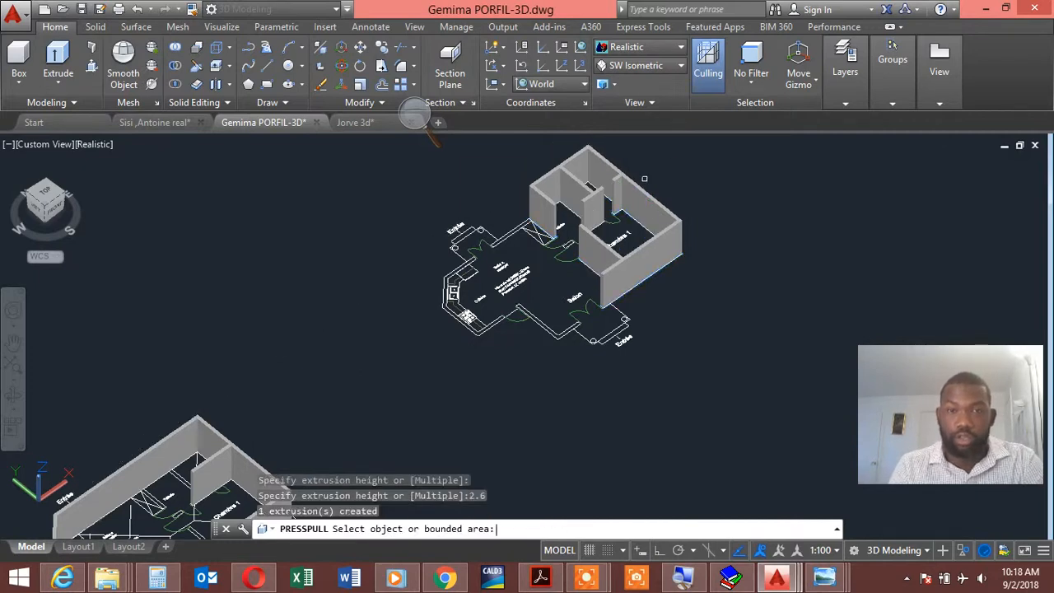
scroll(515, 230, up, 3)
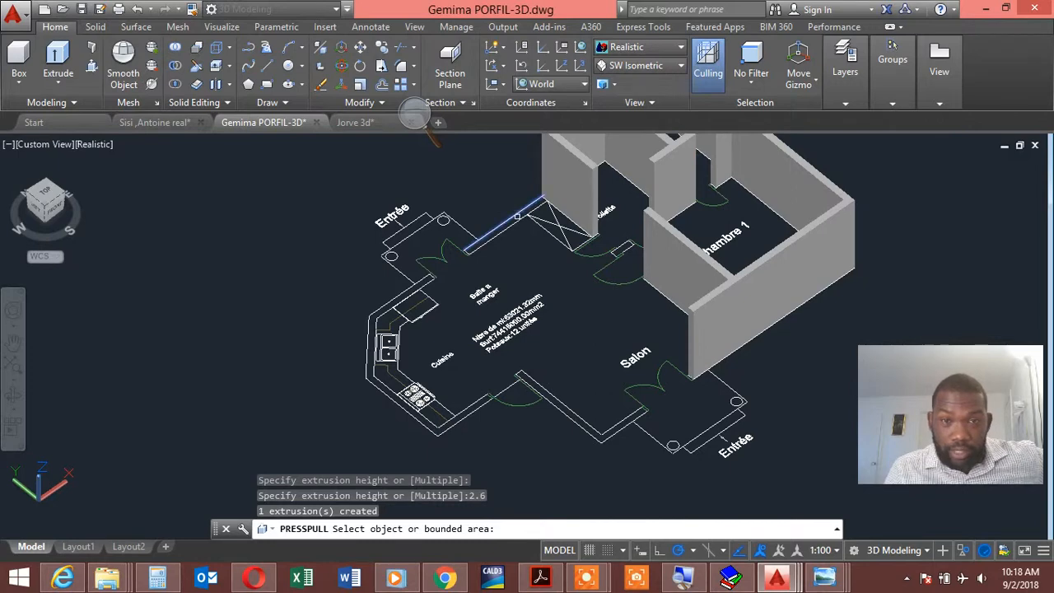
scroll(517, 217, up, 3)
click(512, 212)
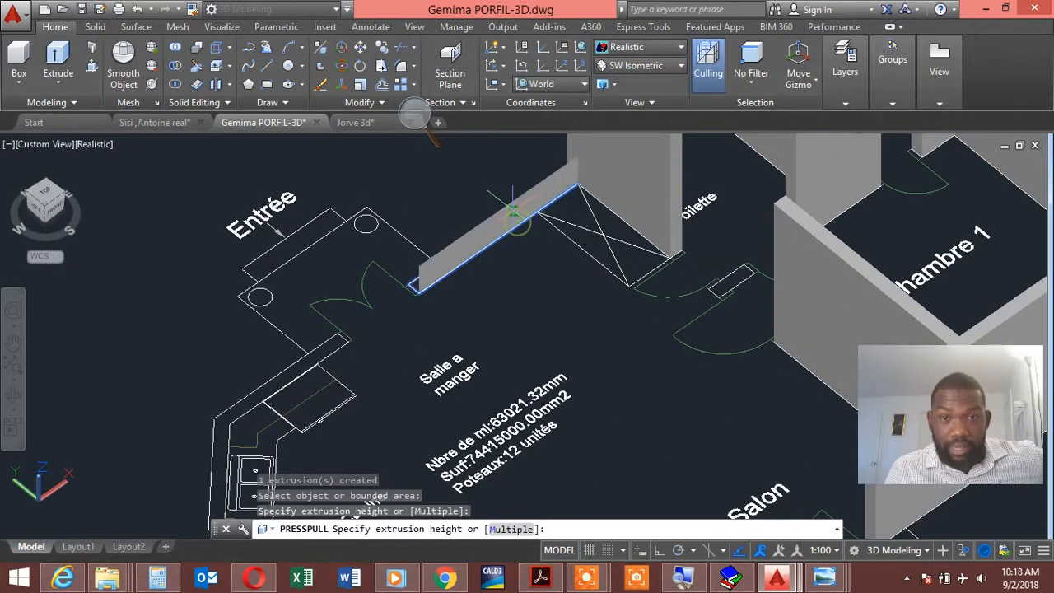
scroll(513, 212, down, 5)
scroll(514, 211, up, 5)
key(Escape)
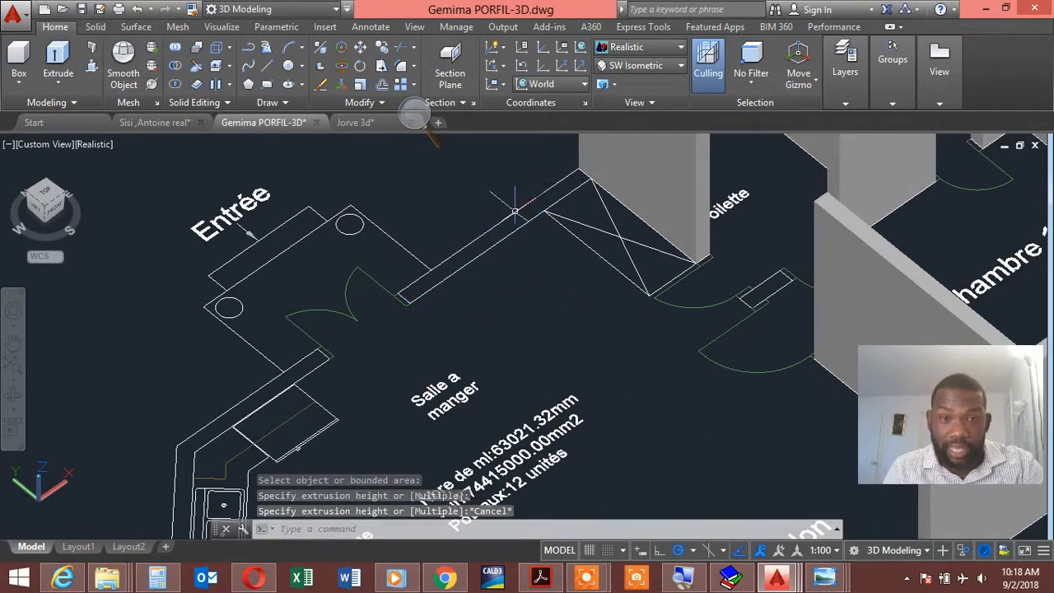
Presspull the straight wall area between the Salle a manger entrance and Toilette to the height of the adjoining walls.
key(Return)
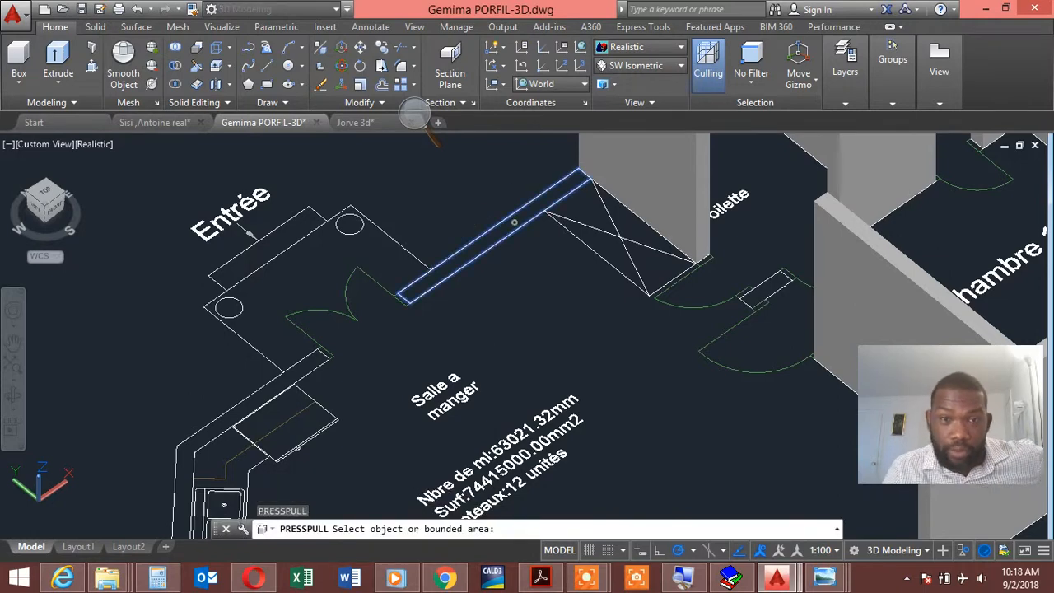
click(515, 221)
scroll(514, 221, down, 5)
scroll(531, 175, up, 2)
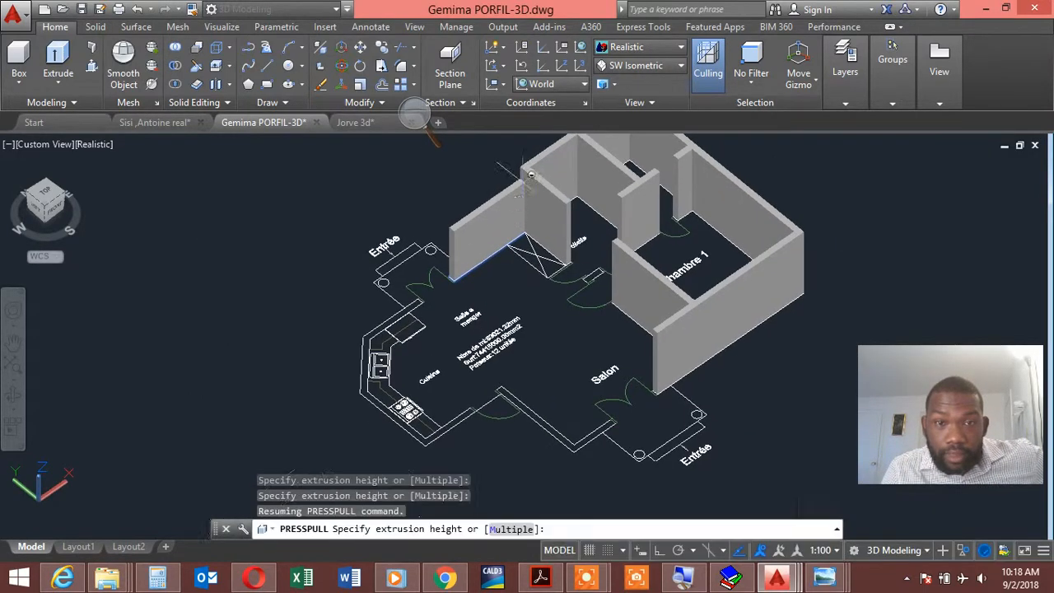
scroll(531, 175, up, 3)
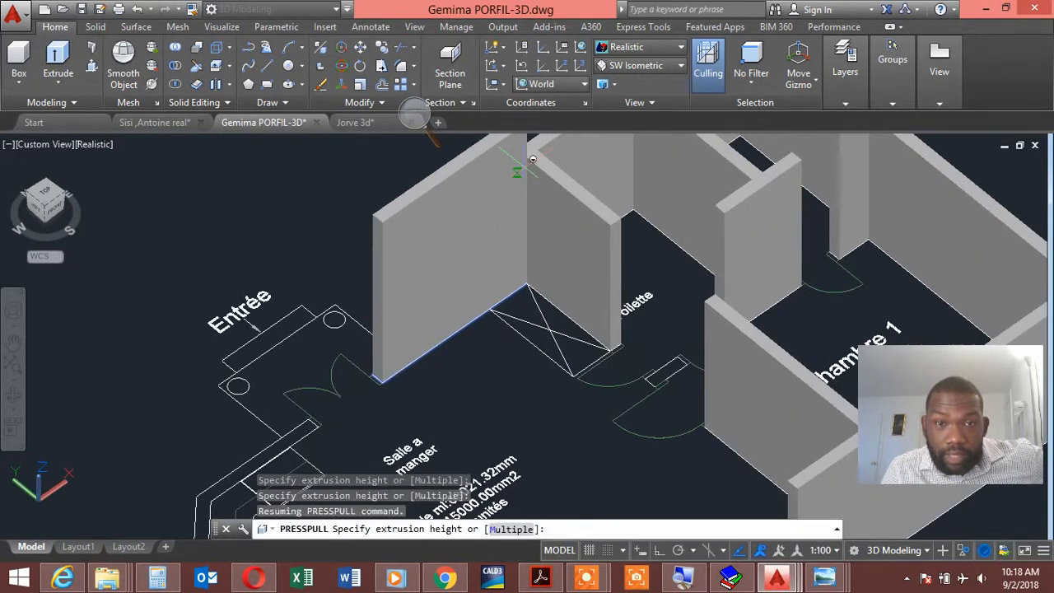
click(610, 224)
Presspull the angled wall area around Cuisine to the same height as the existing walls.
scroll(610, 223, down, 5)
scroll(452, 197, up, 3)
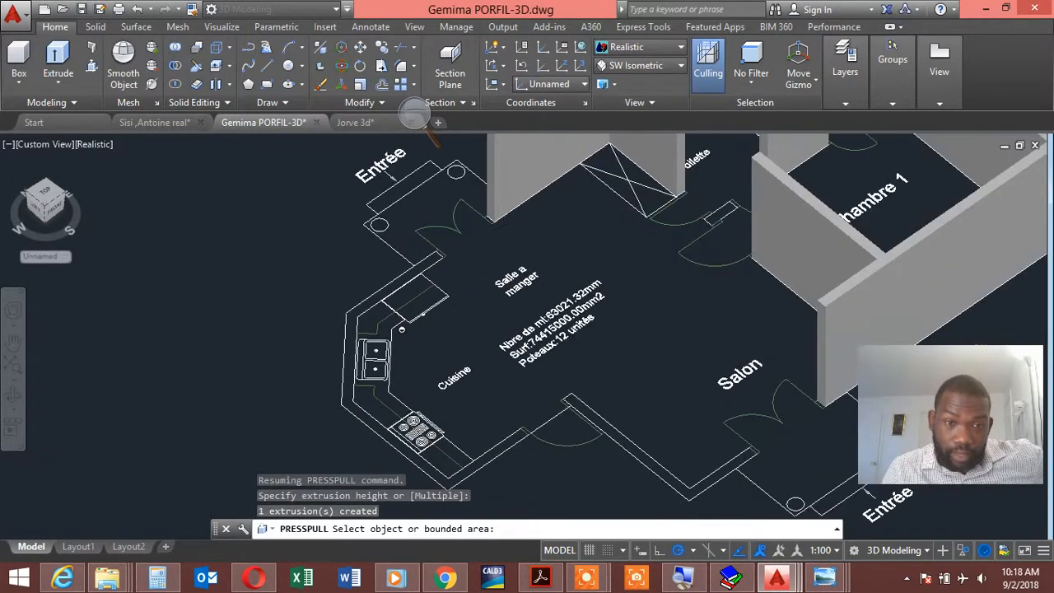
scroll(401, 329, up, 2)
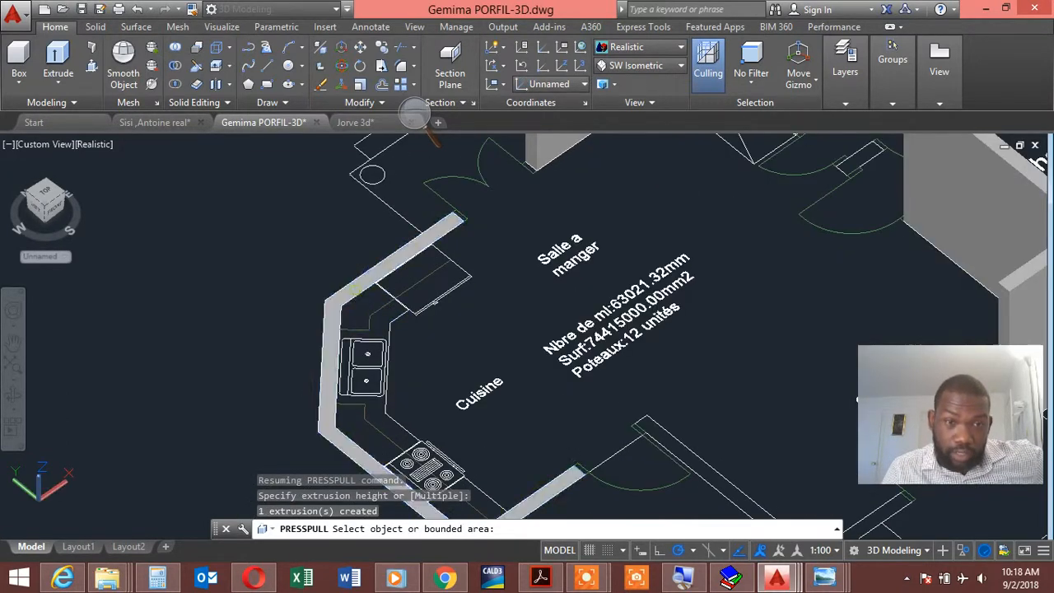
click(375, 288)
scroll(378, 264, down, 3)
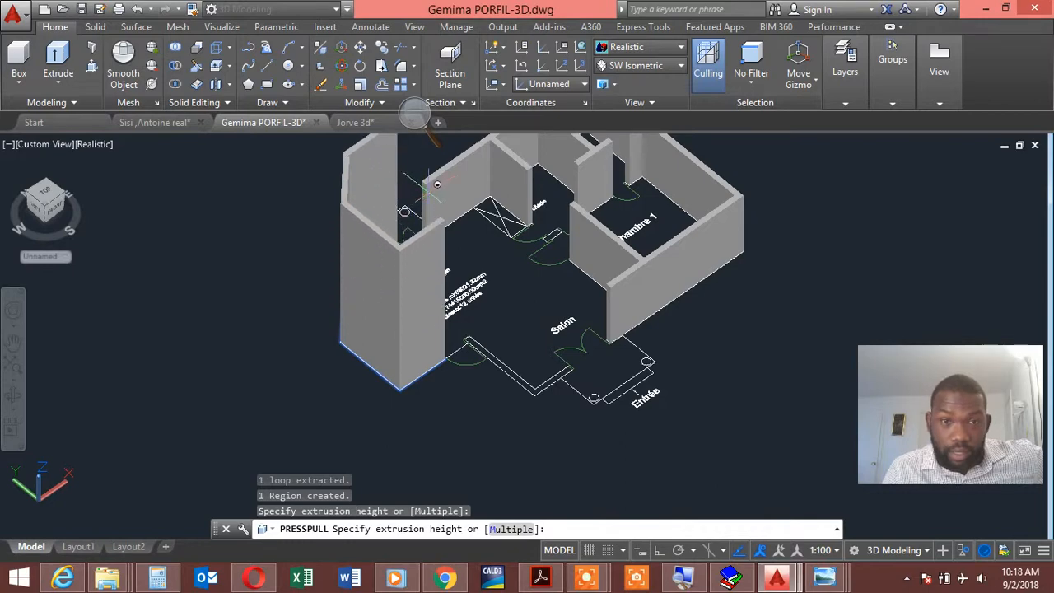
scroll(423, 174, up, 3)
scroll(424, 175, down, 5)
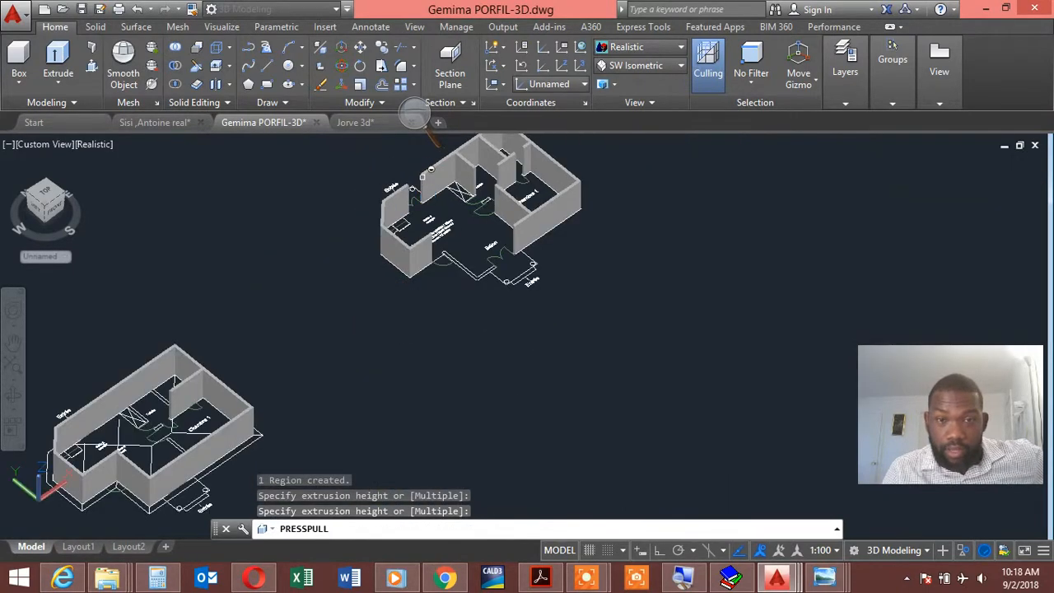
click(451, 235)
Presspull the L-shaped Salon wall area up to the top of the neighbouring wall and finish the command.
scroll(462, 252, up, 4)
scroll(522, 299, up, 5)
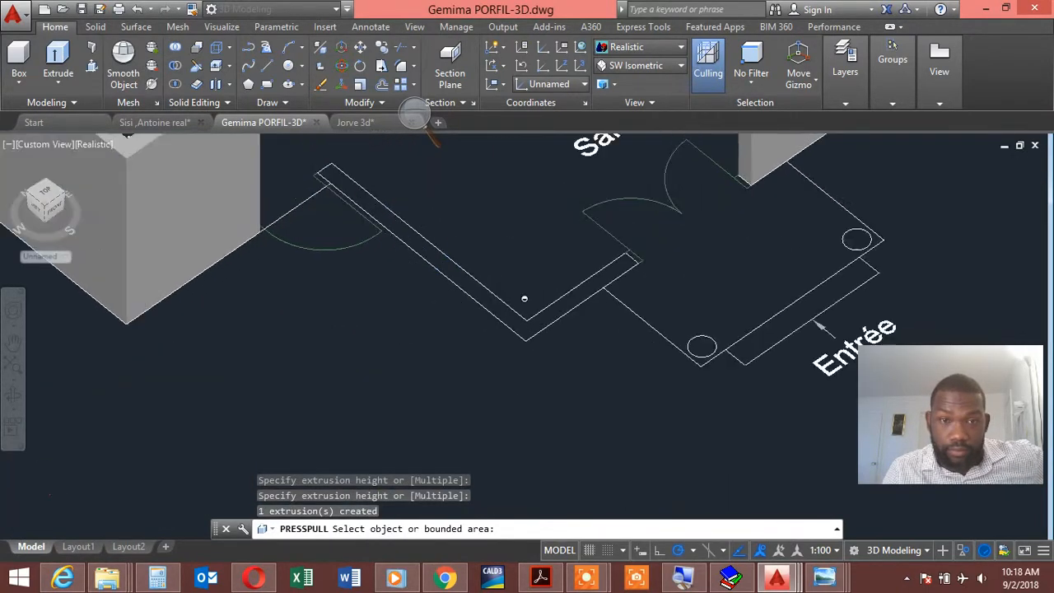
click(516, 321)
scroll(516, 321, down, 6)
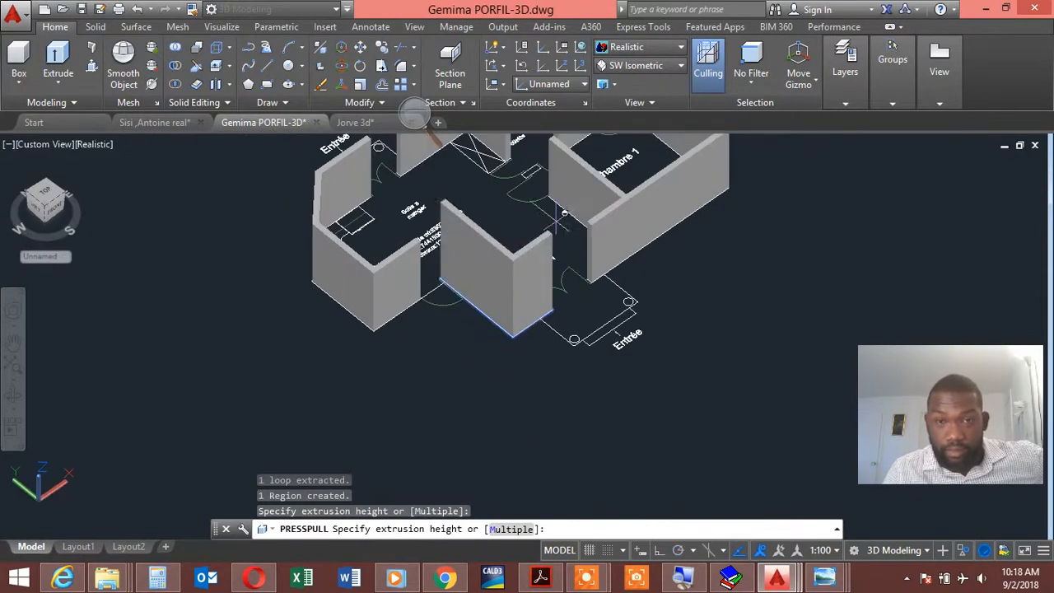
scroll(622, 233, up, 6)
click(521, 250)
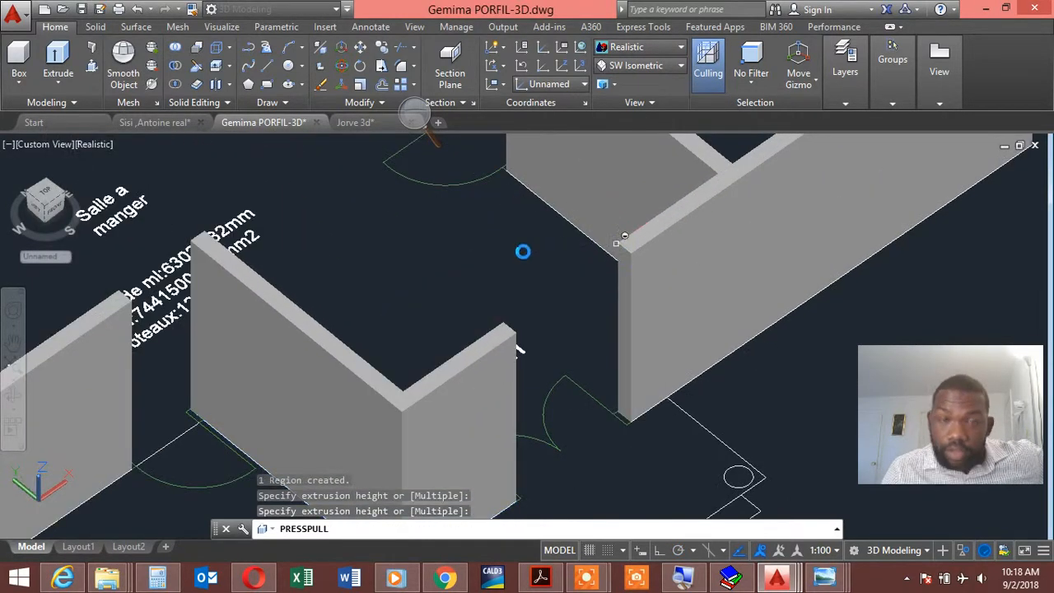
scroll(521, 249, down, 7)
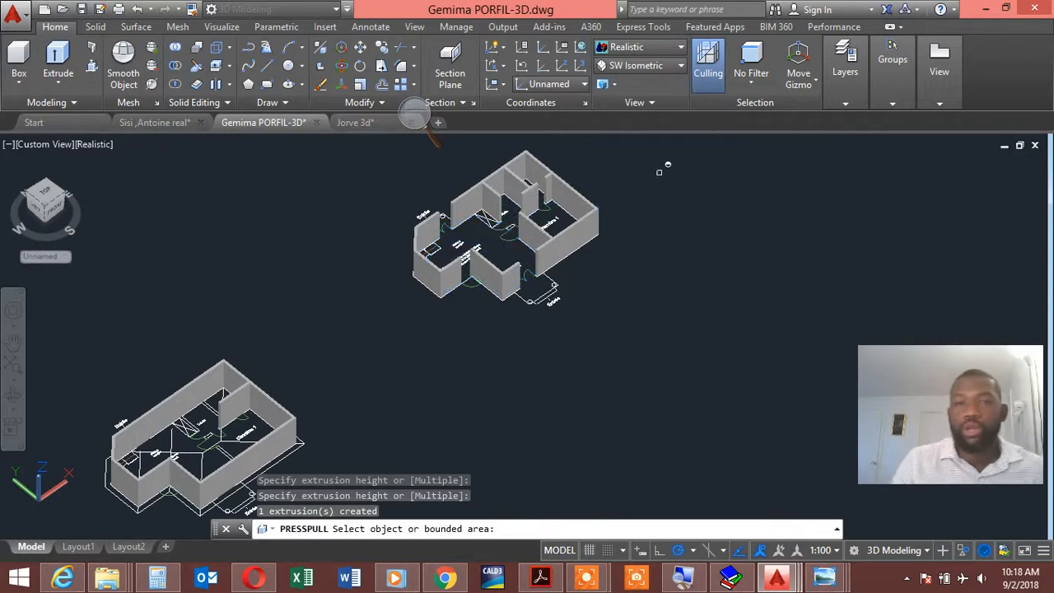
key(Return)
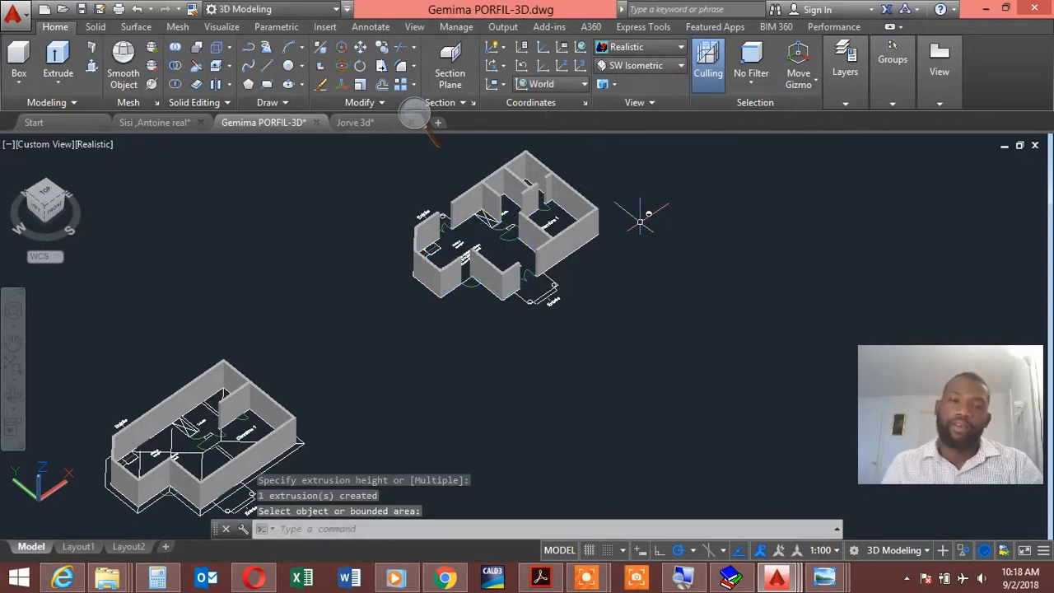
scroll(577, 235, down, 3)
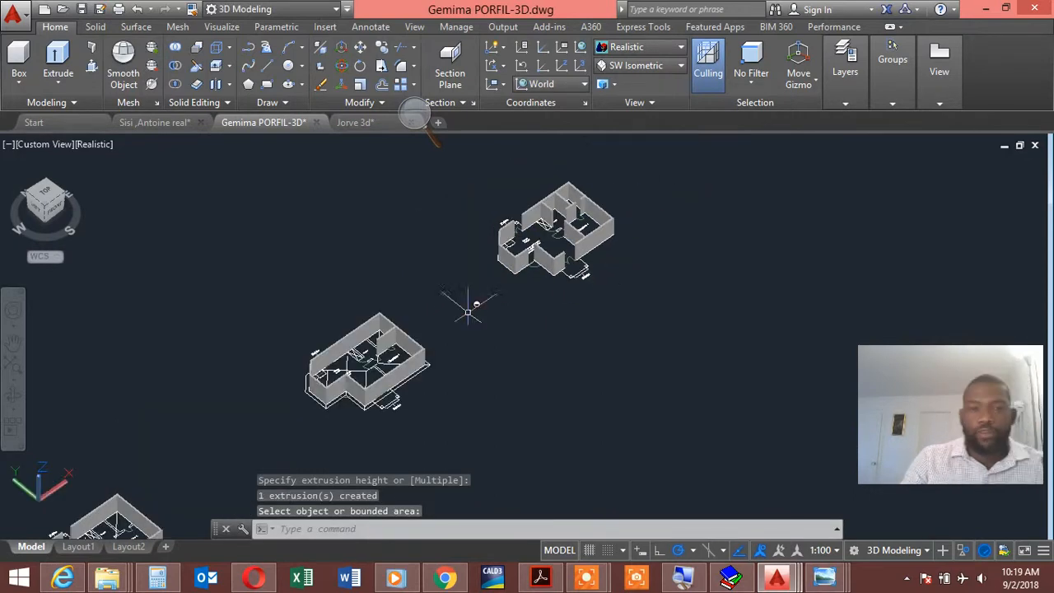
middle_drag(443, 296, 505, 238)
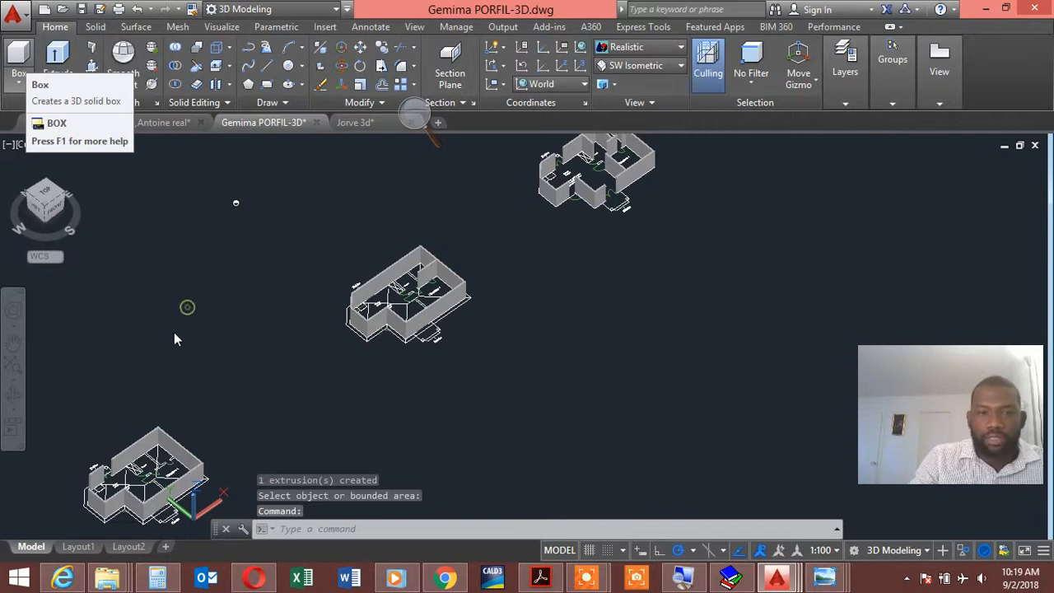
click(260, 313)
key(Escape)
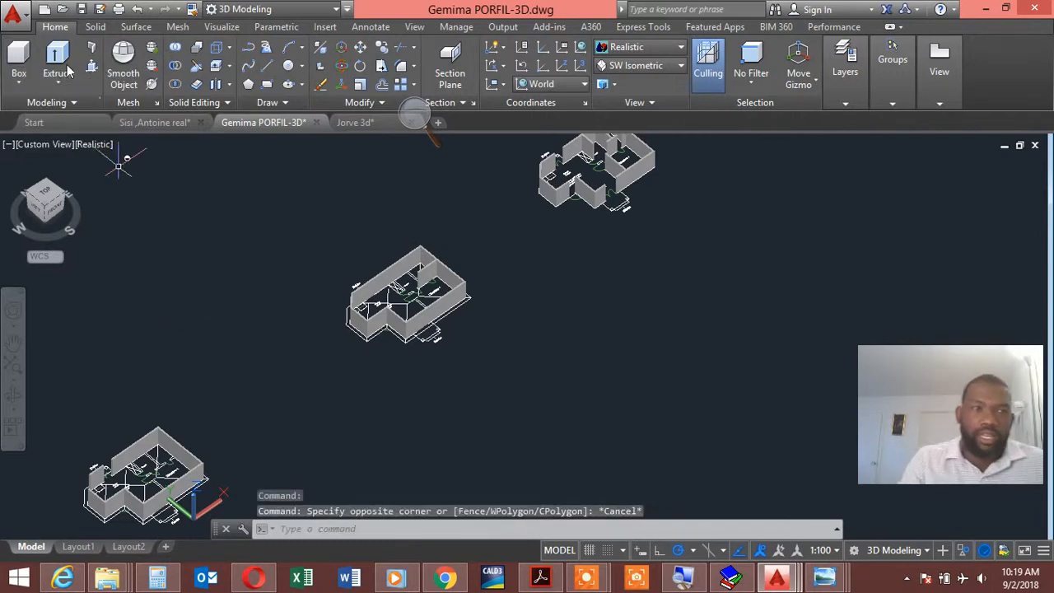
middle_drag(184, 371, 243, 299)
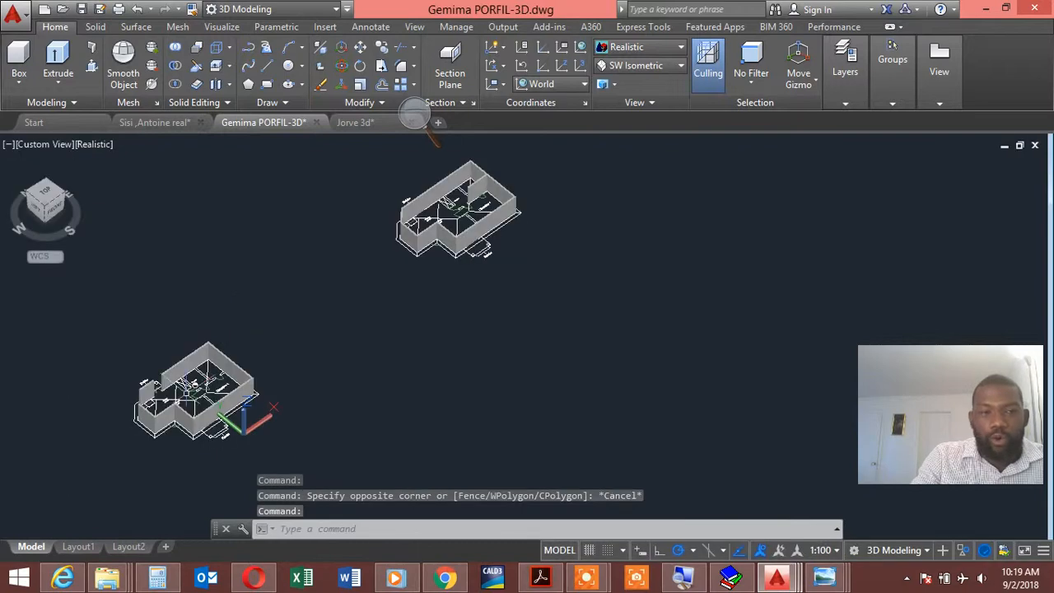
Draw a freely sized circle in the empty space beside the first house model.
scroll(140, 422, up, 2)
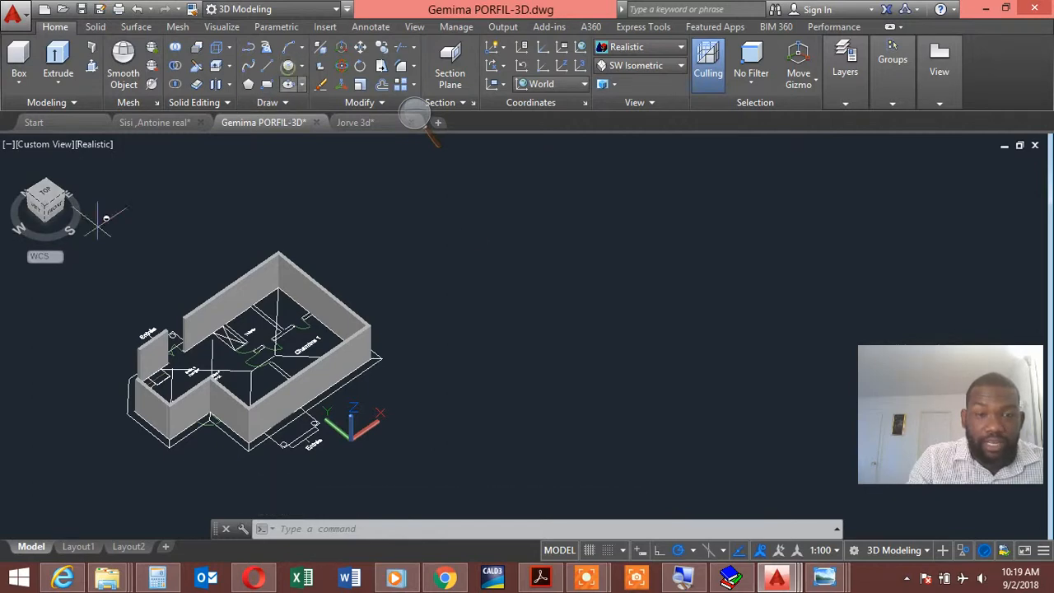
click(288, 66)
click(488, 272)
click(562, 301)
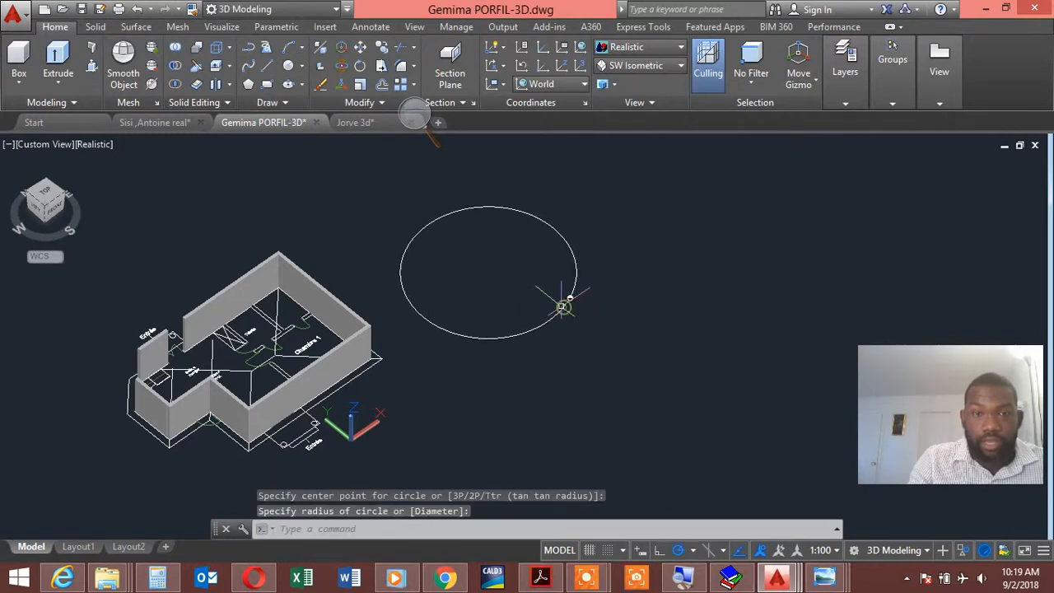
click(284, 102)
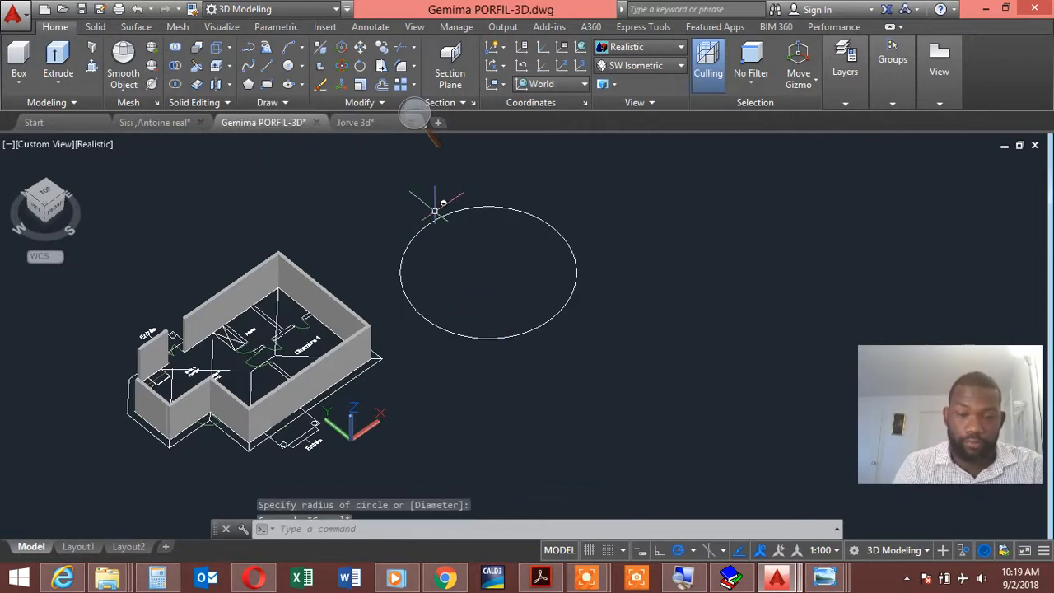
key(Escape)
Offset the circle inward by 0.2 to form a ring, and finish the command.
text(c)
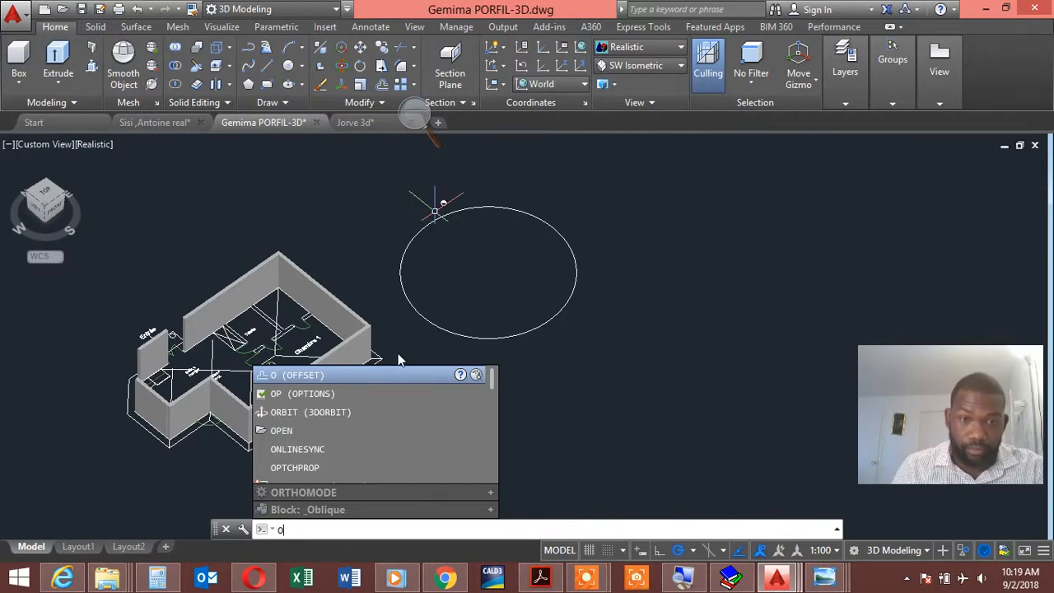
click(361, 375)
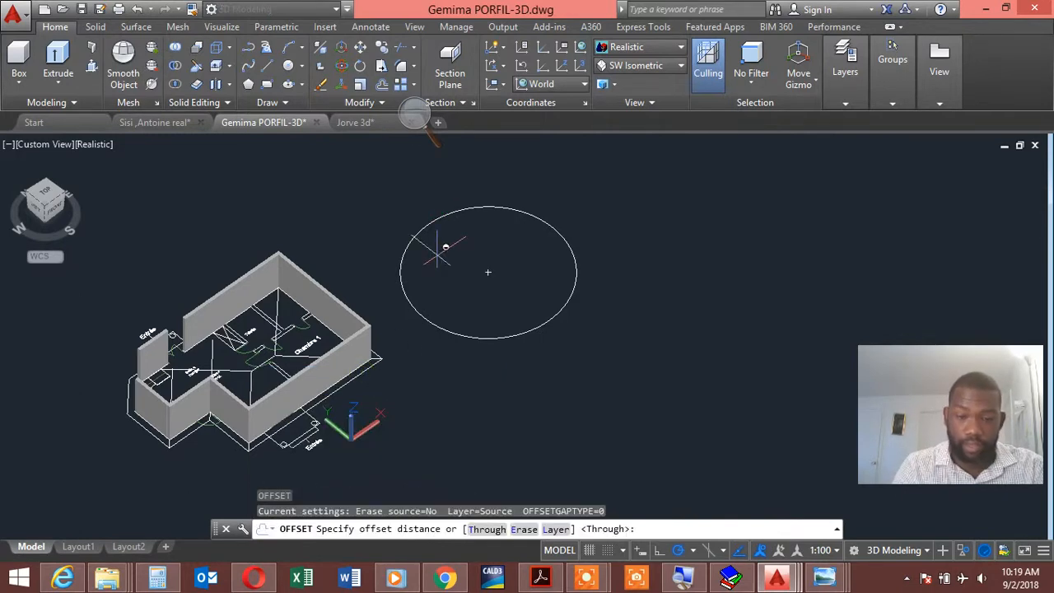
text(.2)
key(Return)
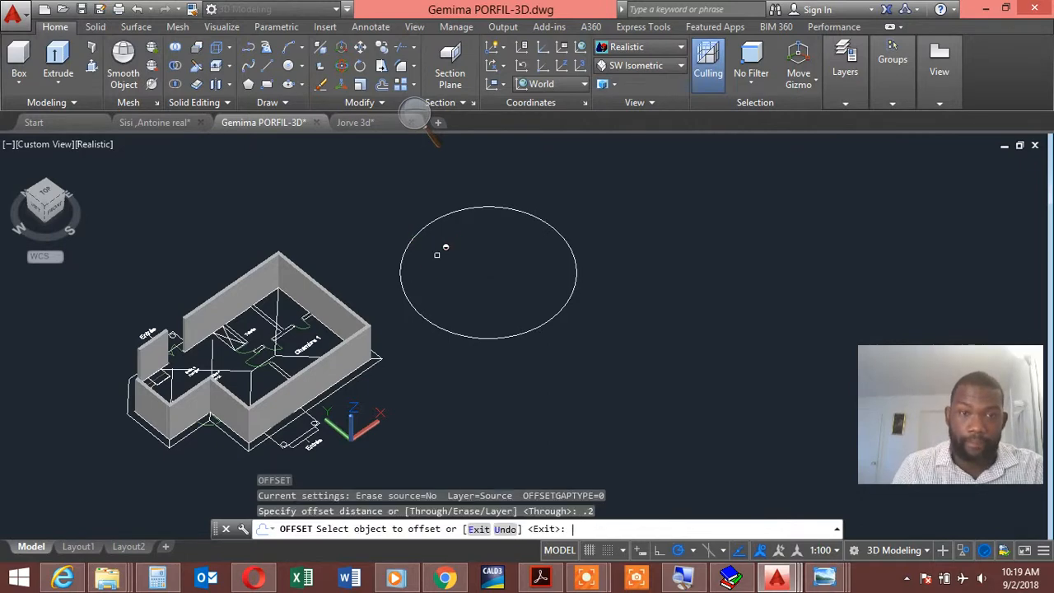
click(470, 326)
click(469, 306)
scroll(459, 308, up, 2)
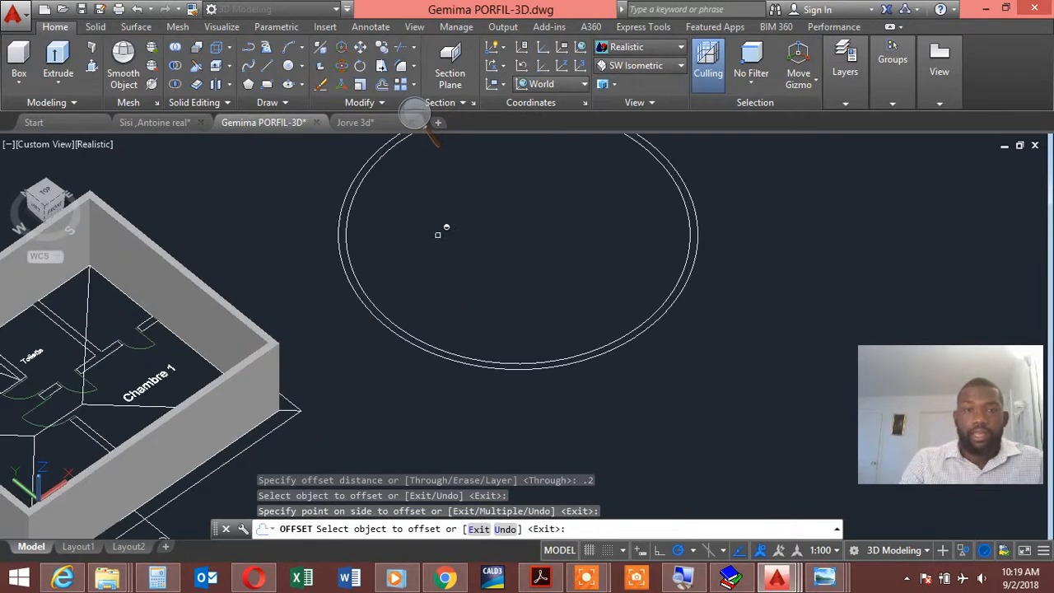
right_click(434, 229)
click(443, 235)
Draw a line from the ring's centre to its outer circle on the lower-left side.
click(270, 67)
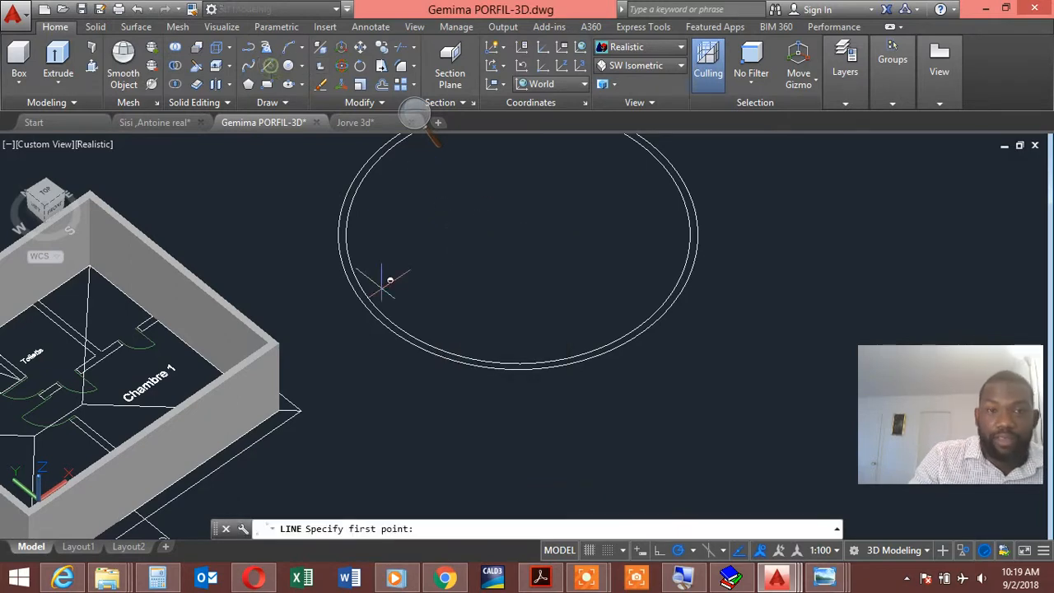
click(518, 234)
click(424, 348)
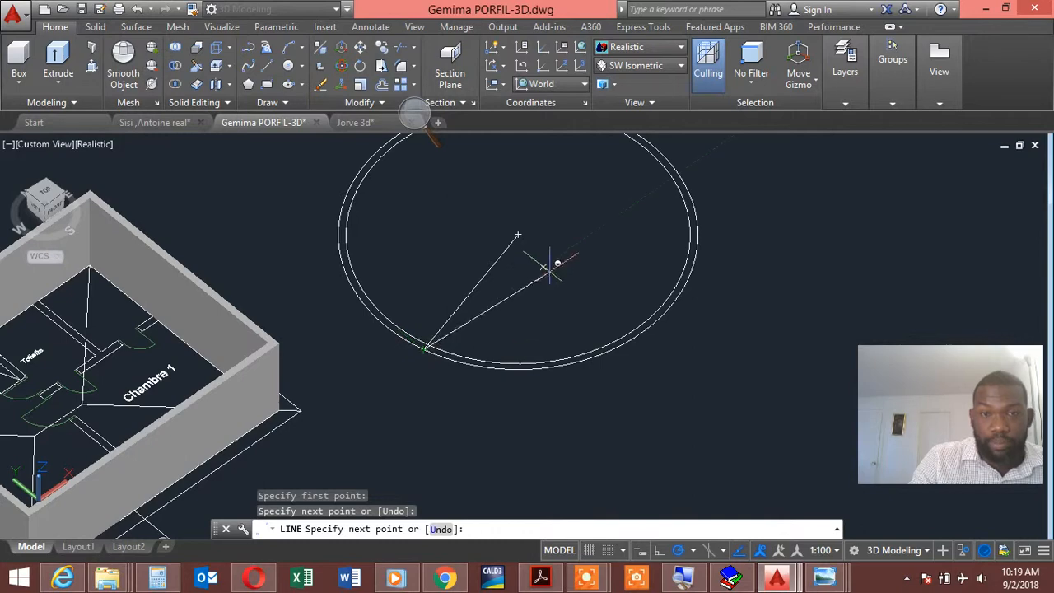
right_click(549, 276)
click(577, 285)
Draw a second line from the ring's centre to the outer circle on the lower-right side.
right_click(568, 246)
click(581, 260)
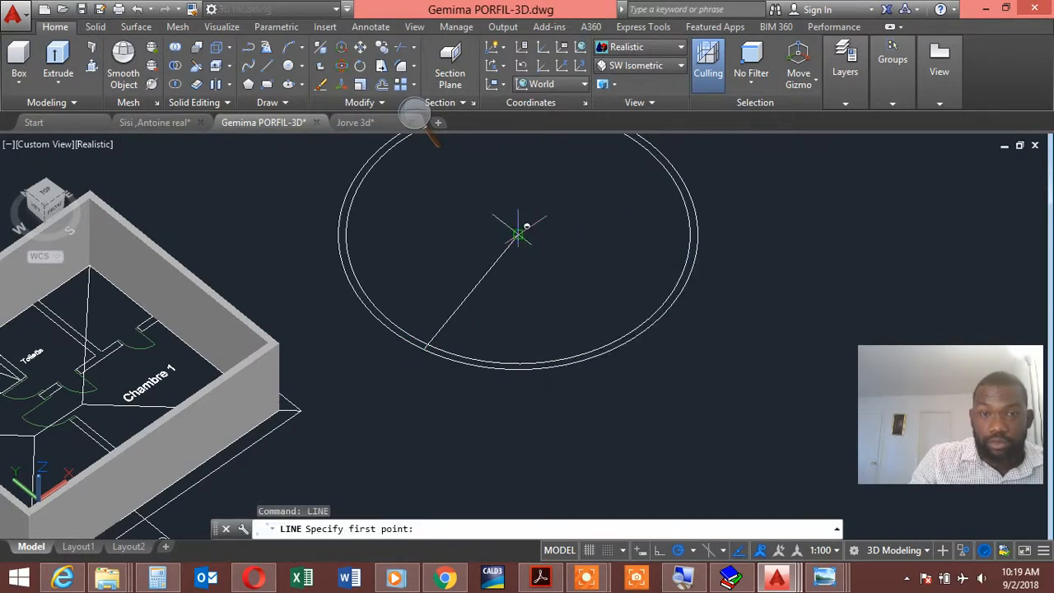
click(518, 235)
click(653, 321)
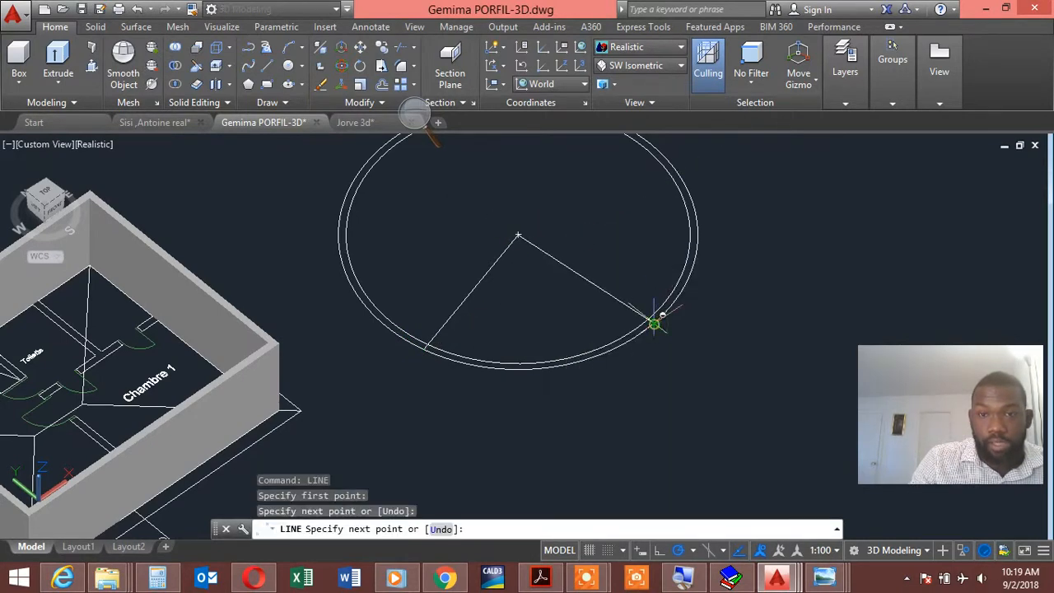
right_click(641, 279)
click(659, 286)
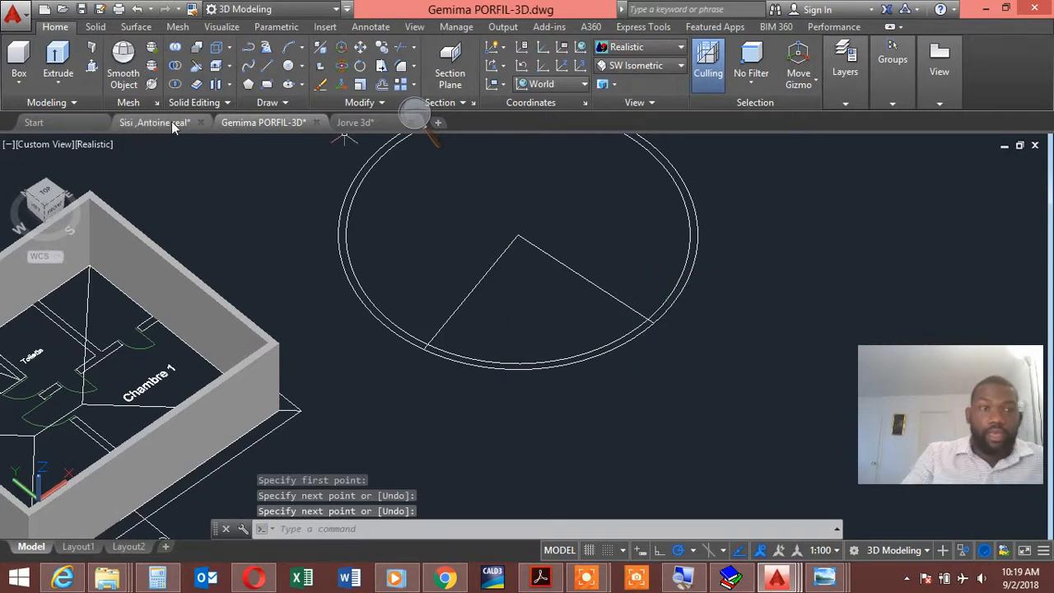
Presspull the ring segment between the two radial lines to a height of 4 and finish the command.
scroll(511, 363, up, 3)
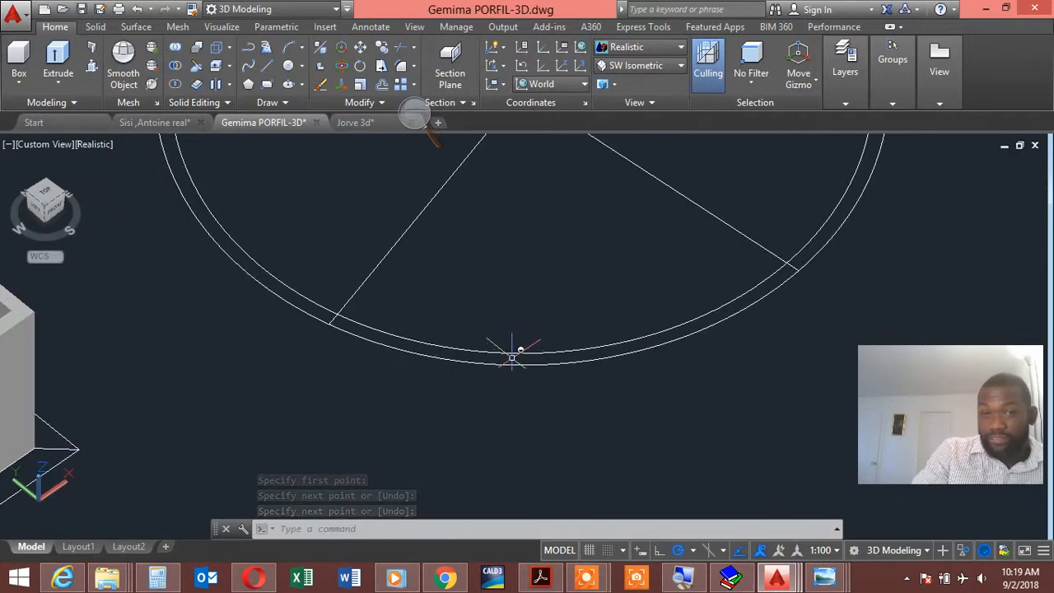
scroll(511, 356, down, 3)
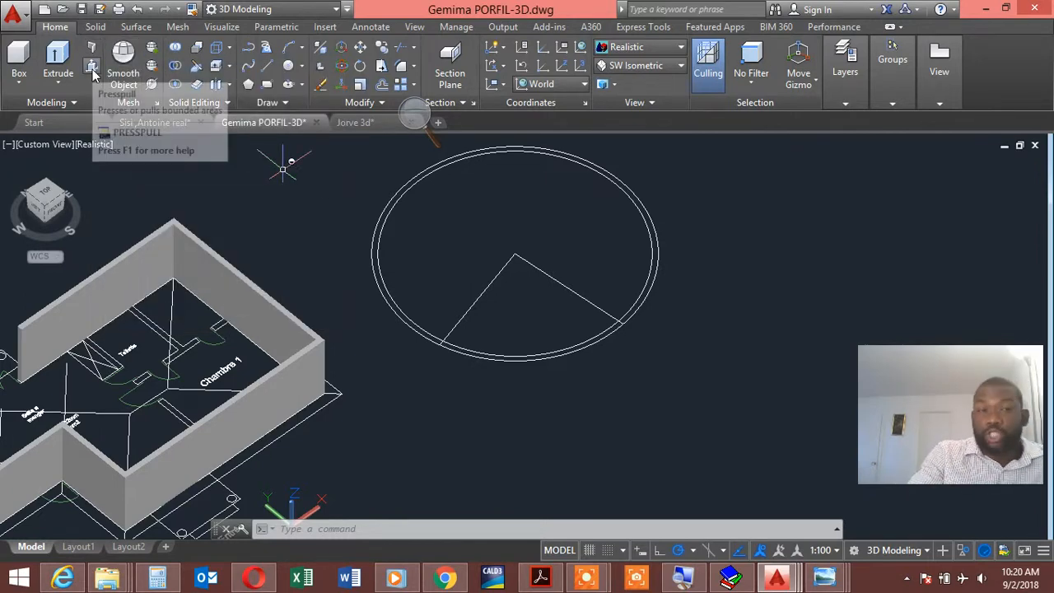
click(92, 68)
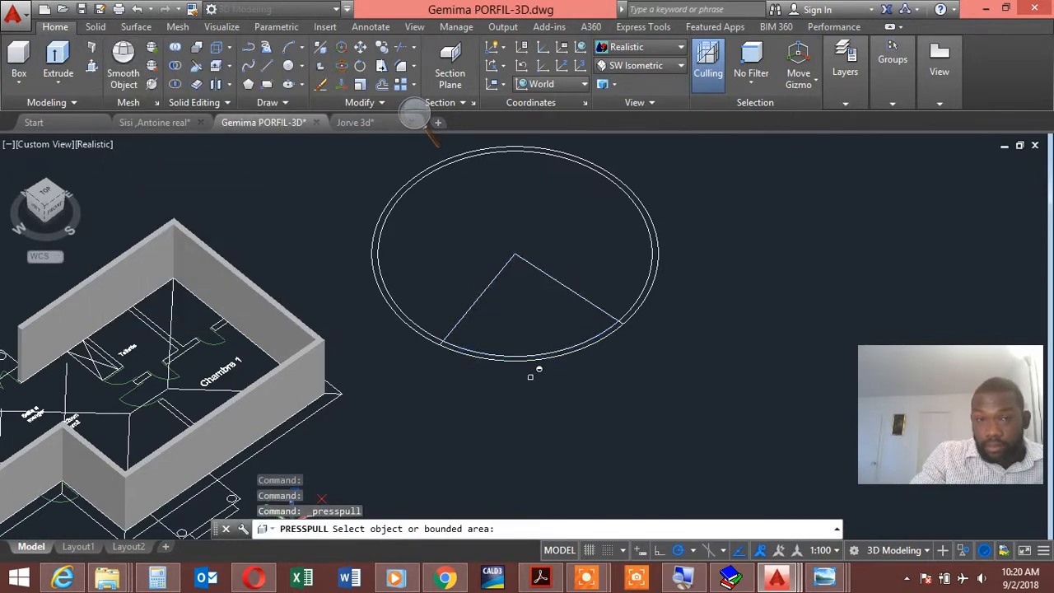
scroll(530, 376, up, 2)
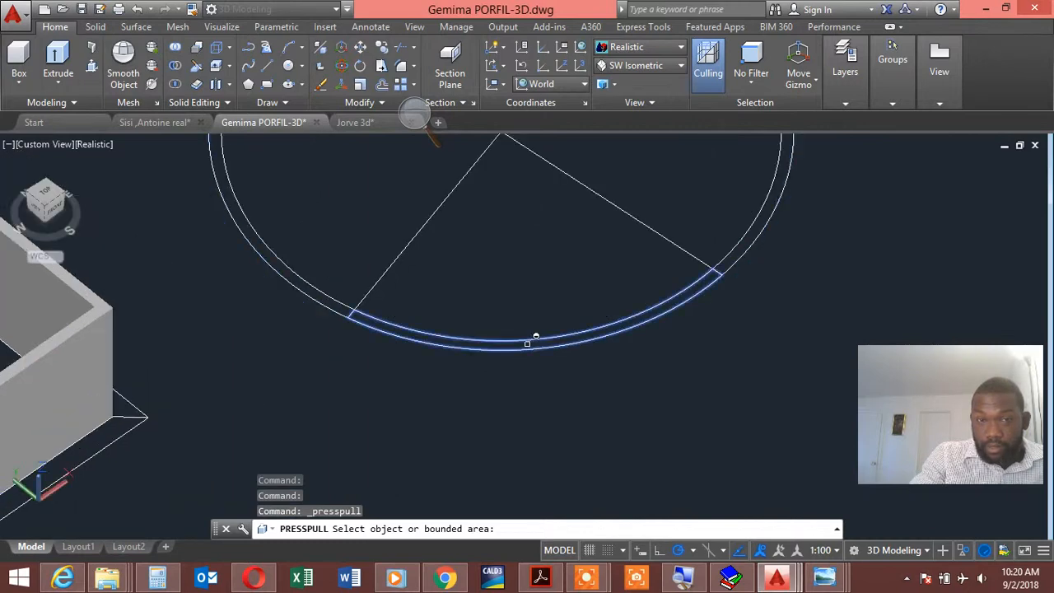
click(533, 344)
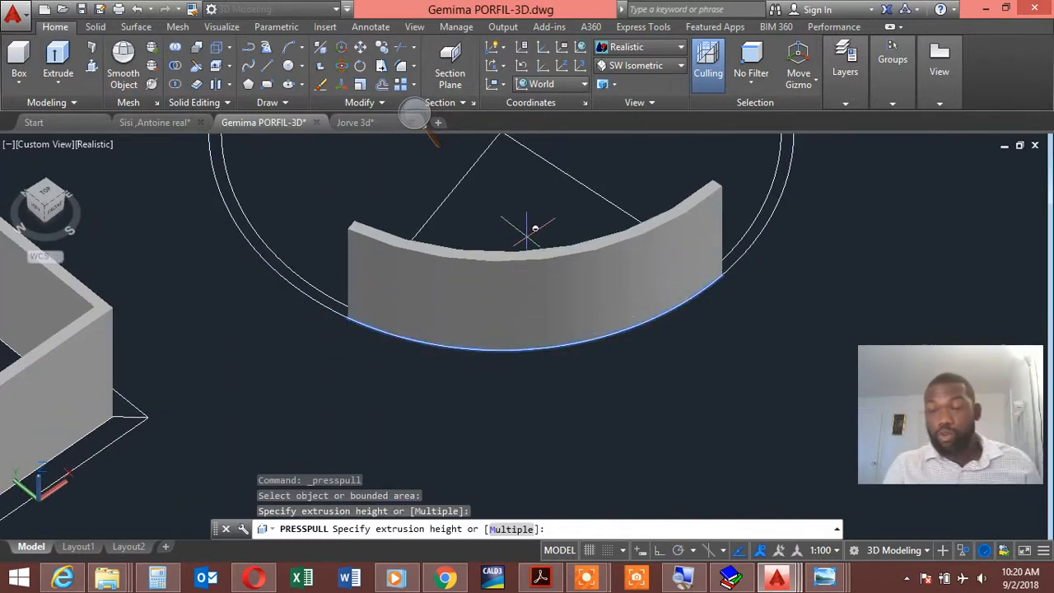
text(4)
key(Return)
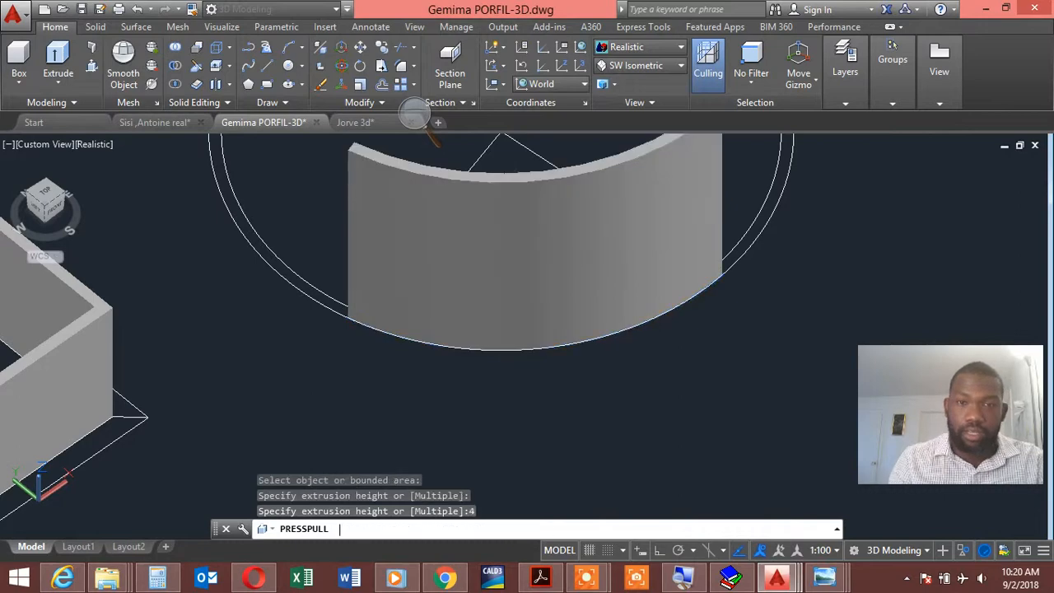
scroll(530, 231, down, 4)
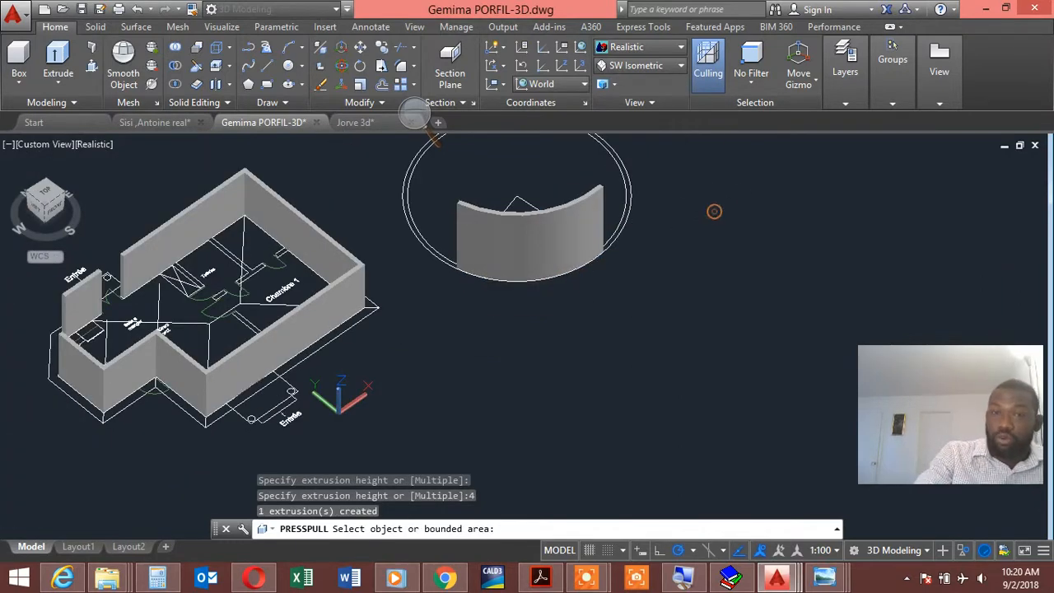
key(Return)
scroll(628, 282, down, 3)
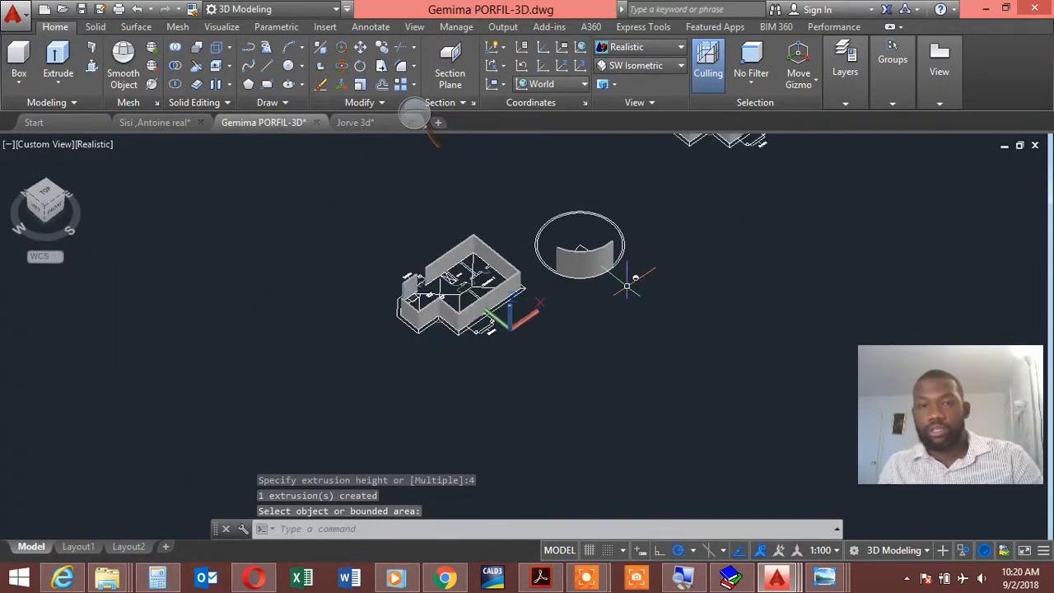
key(Escape)
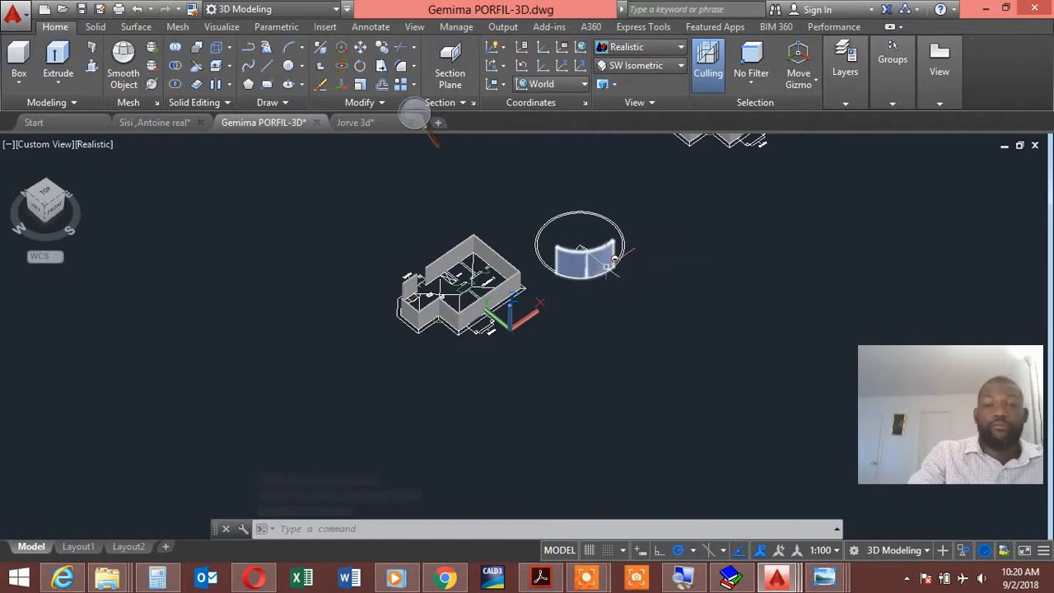
Save the drawing under the new name "Elevation 3D" in the folder "Designing a house in 3D with AutoCAD".
mouse_move(606, 265)
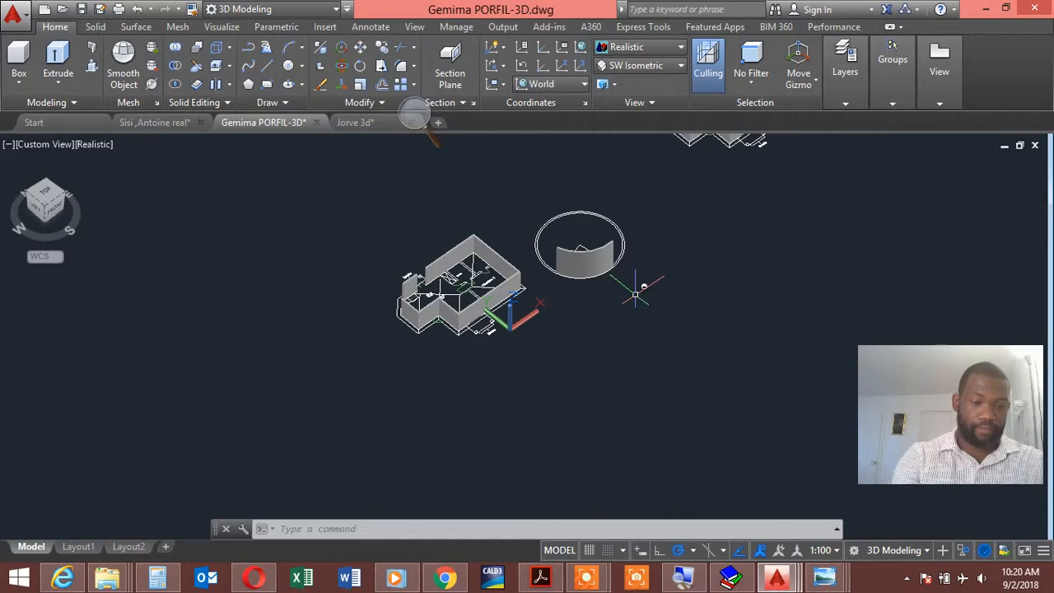
key(ctrl+shift+s)
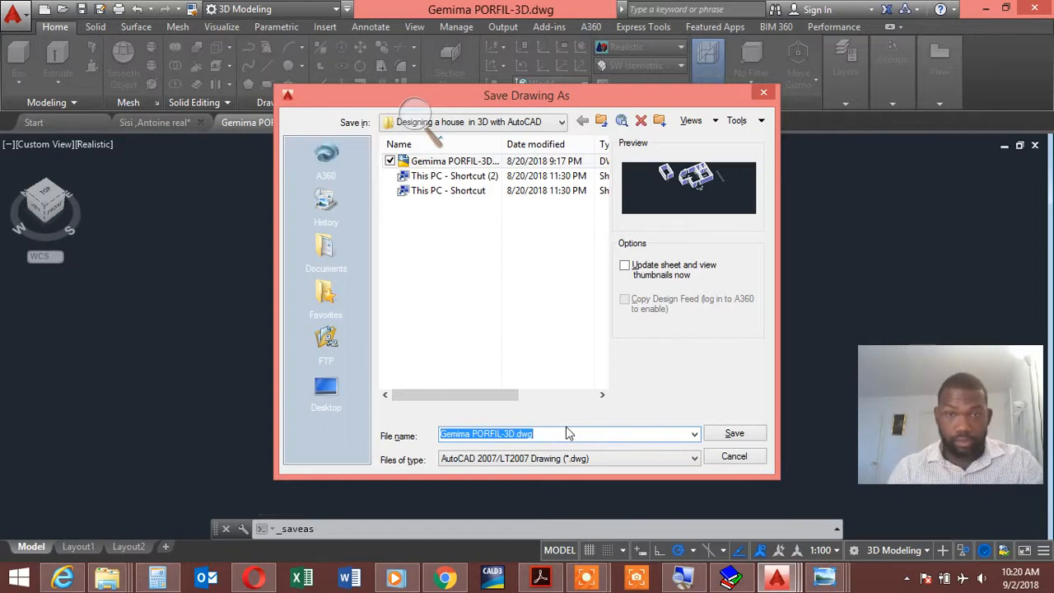
text(Eleva)
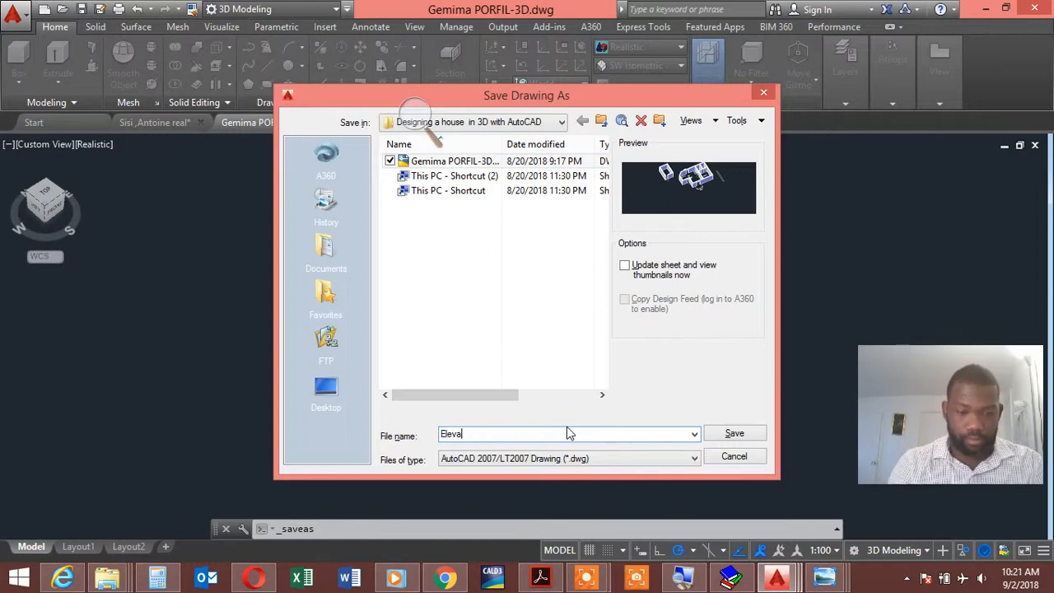
text(tion)
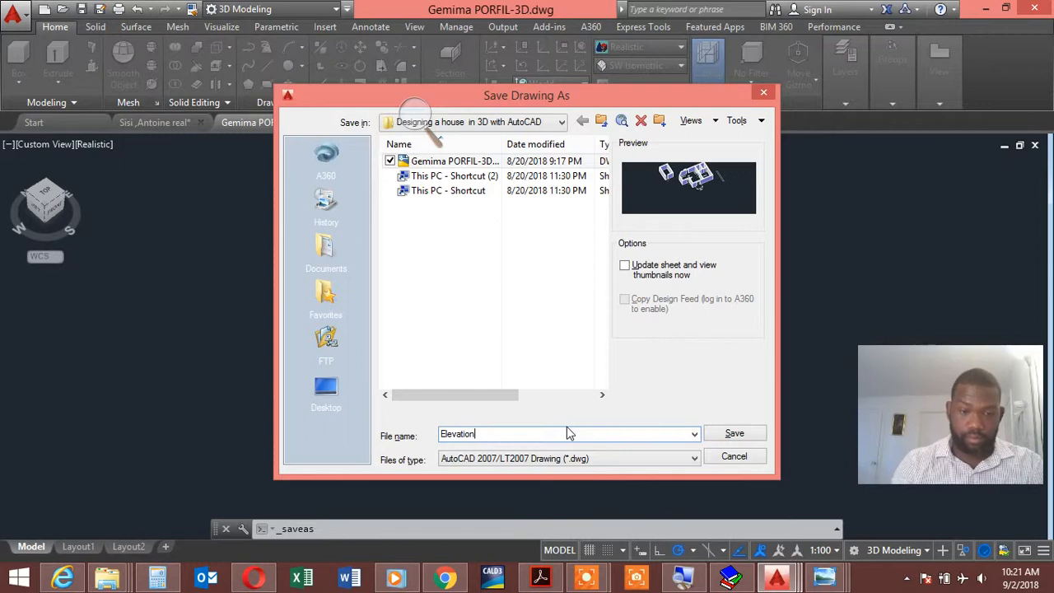
text( 3)
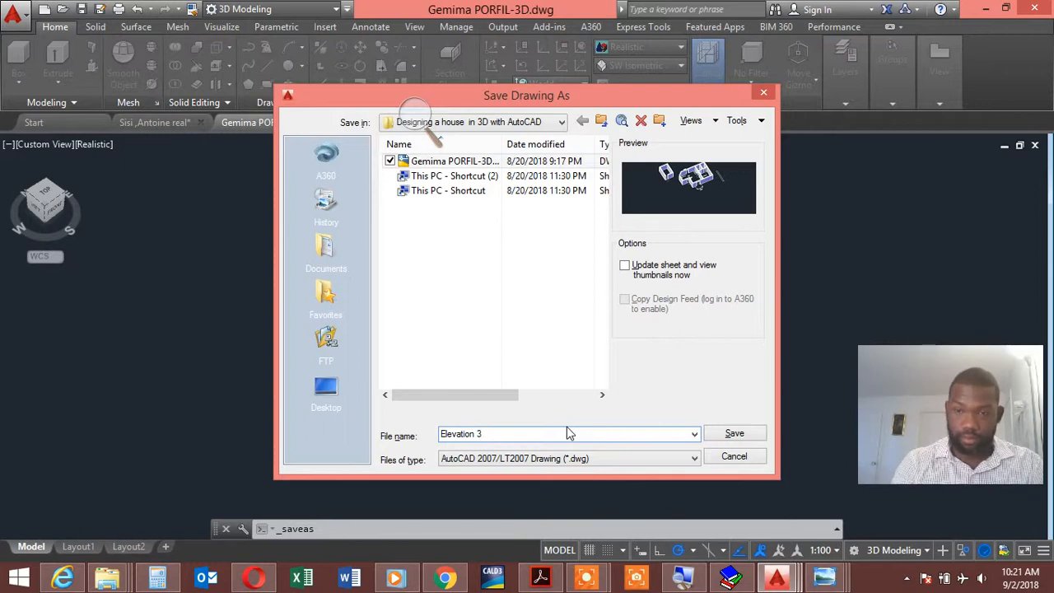
text(D)
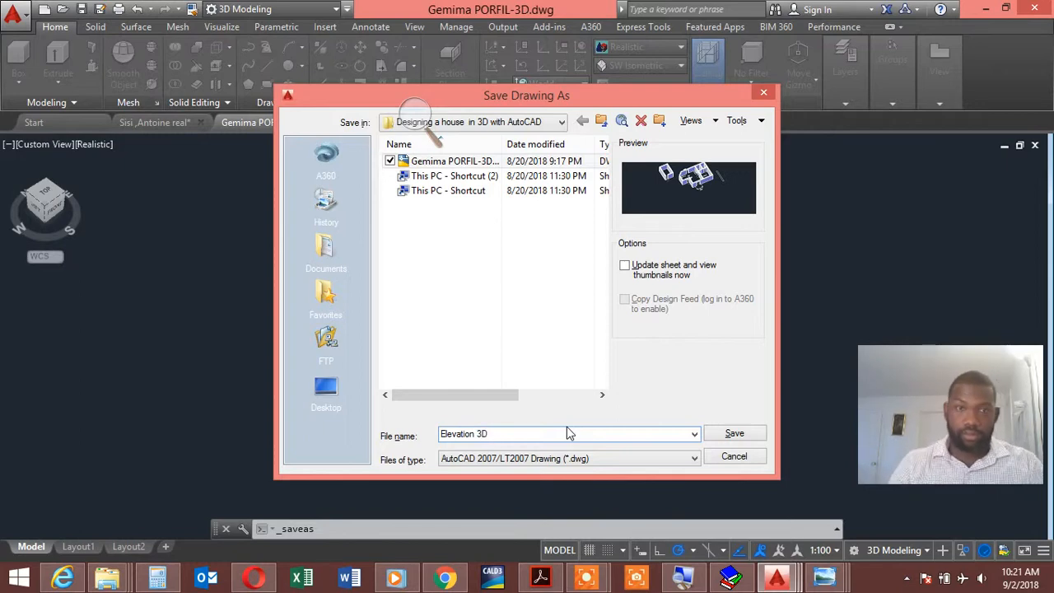
click(506, 123)
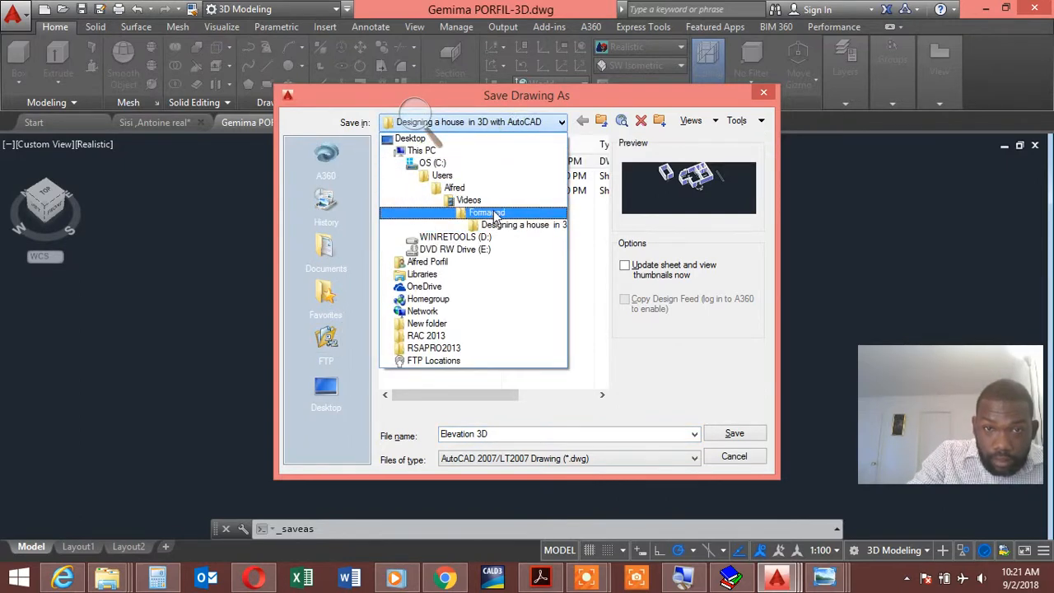
click(502, 224)
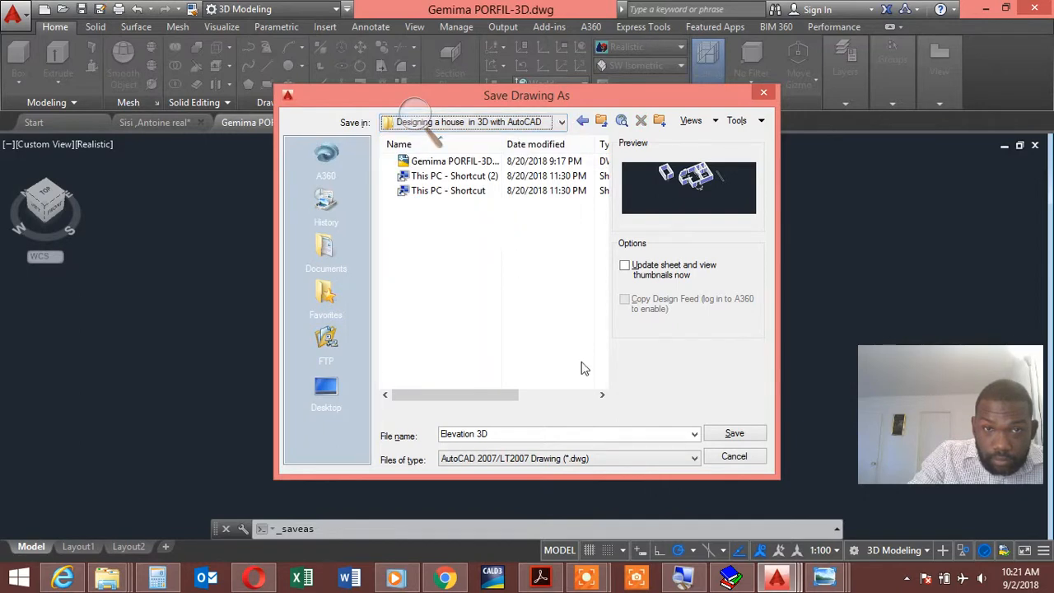
click(734, 433)
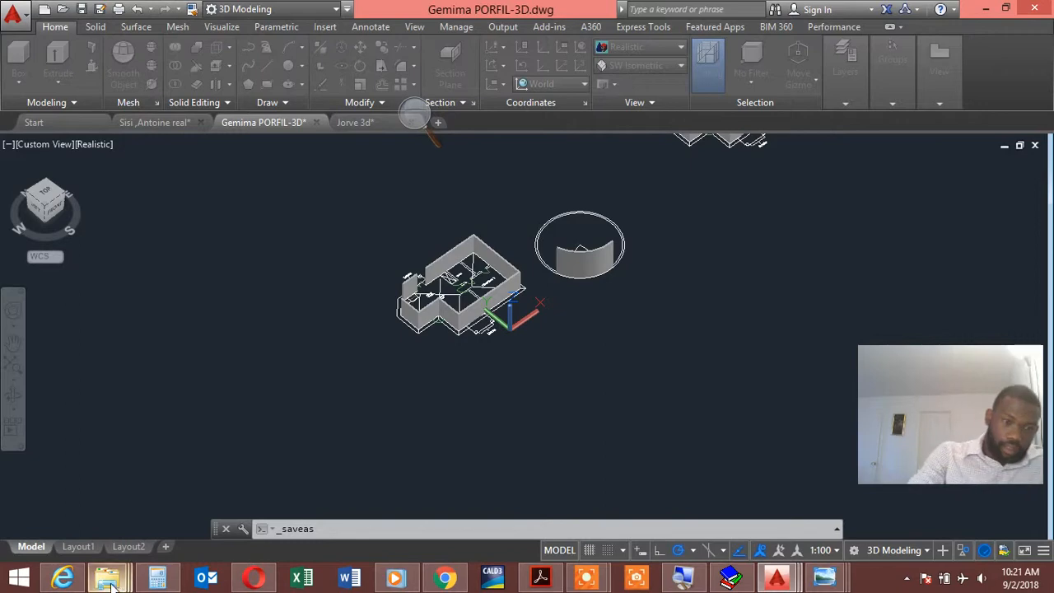
Switch to File Explorer and bring up the window showing the Formacad folder under Videos.
mouse_move(122, 583)
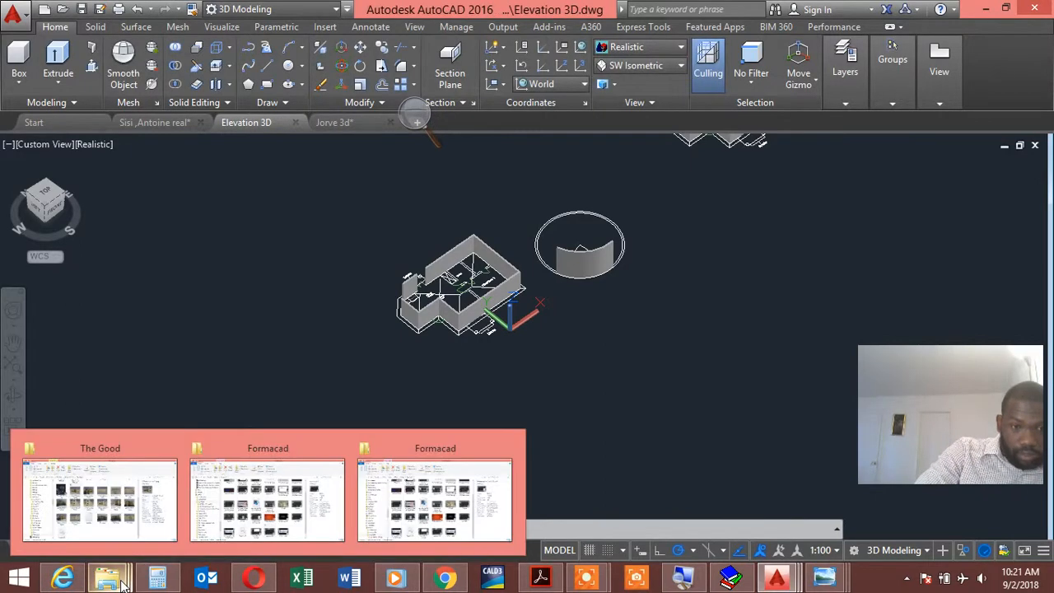
mouse_move(455, 463)
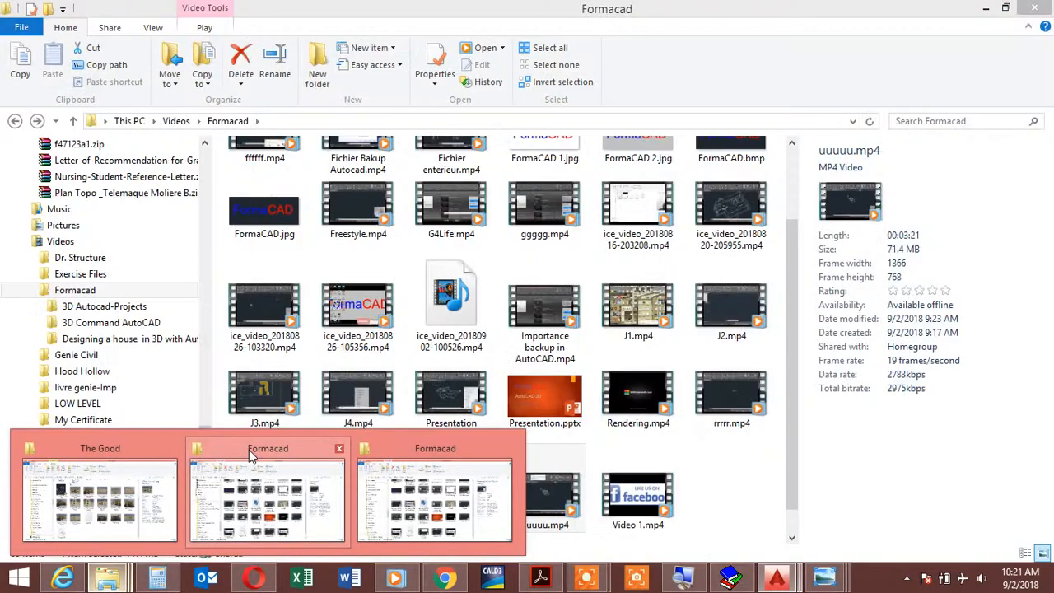
click(249, 450)
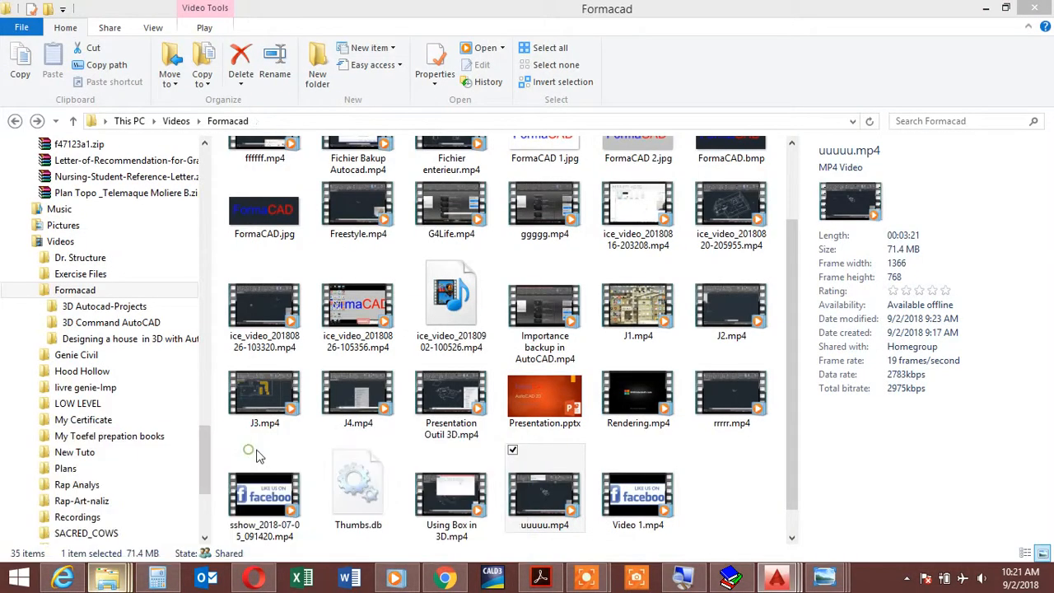
mouse_move(107, 579)
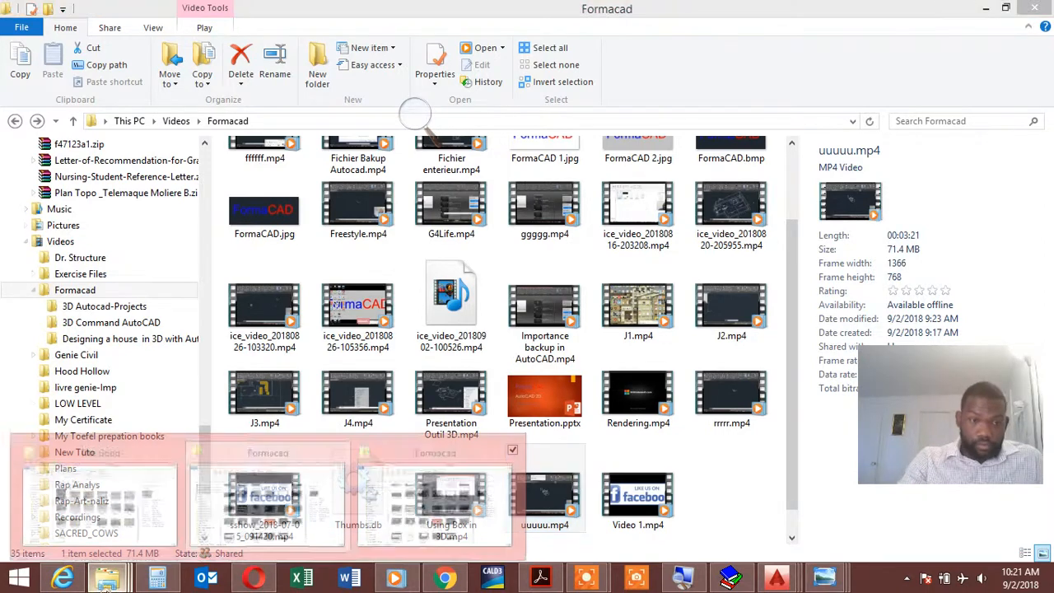
click(405, 448)
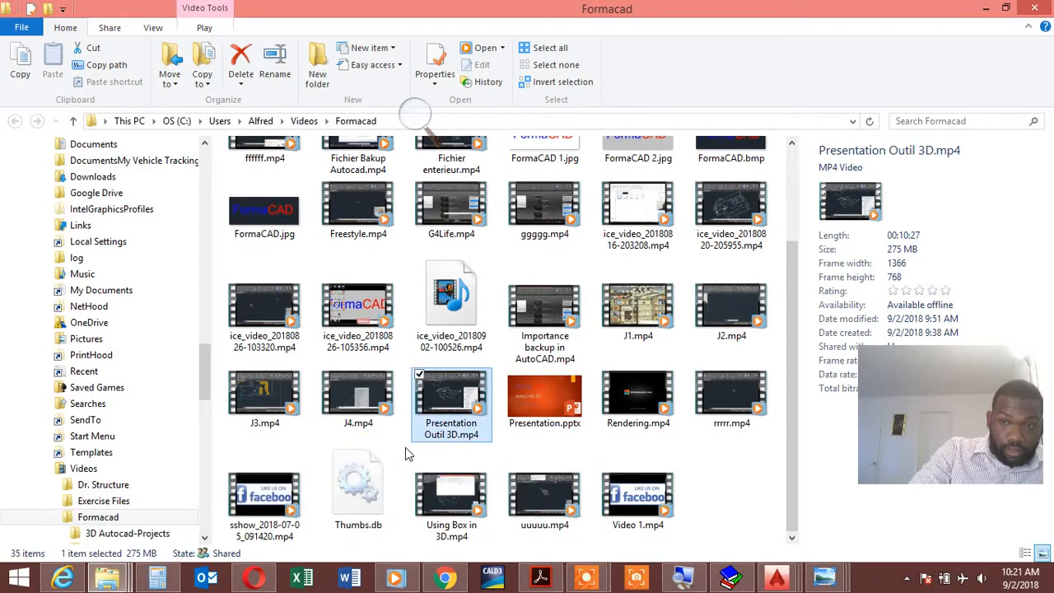
mouse_move(115, 585)
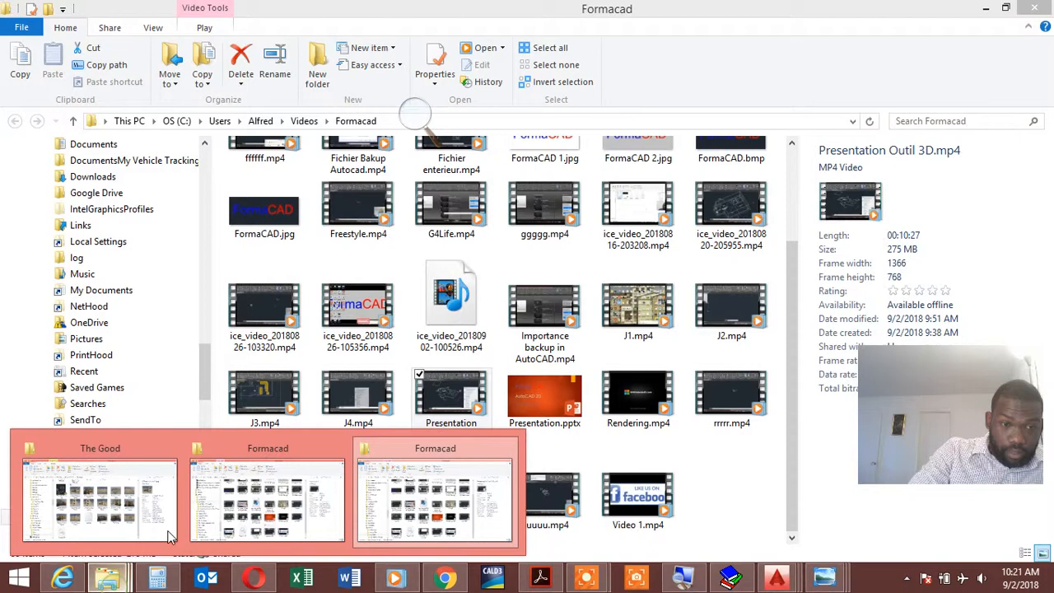
click(286, 446)
Open the folder "Designing a house in 3D with AutoCAD" and look over the saved drawing files.
click(473, 308)
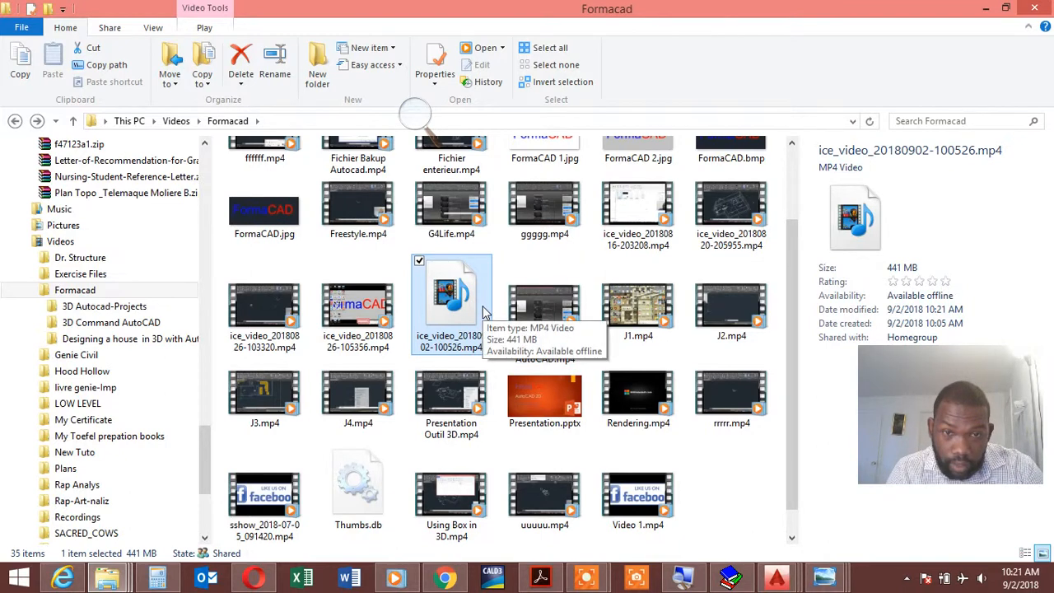
click(544, 311)
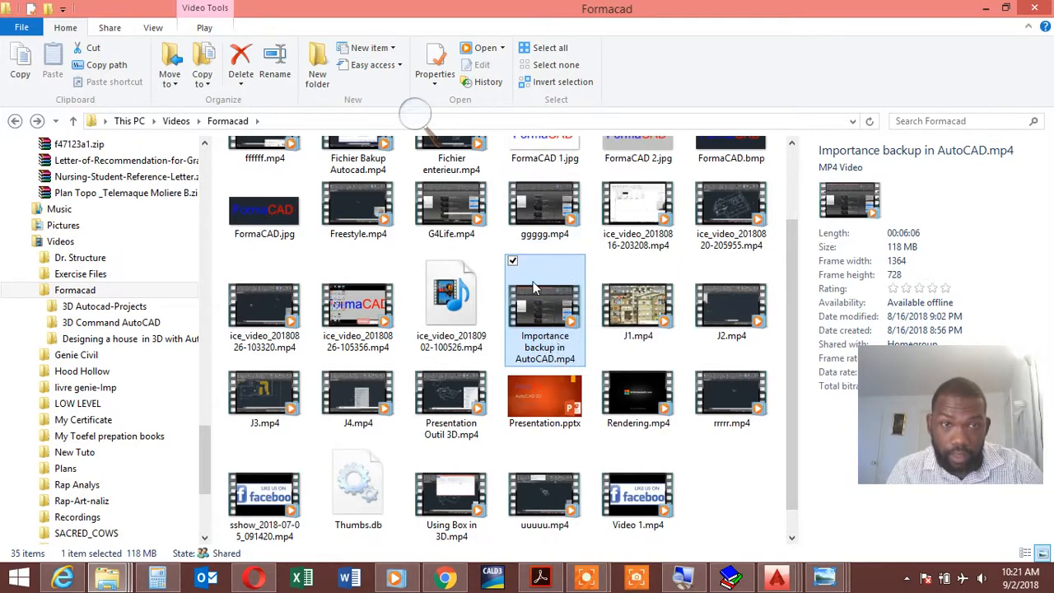
scroll(540, 304, up, 2)
click(466, 206)
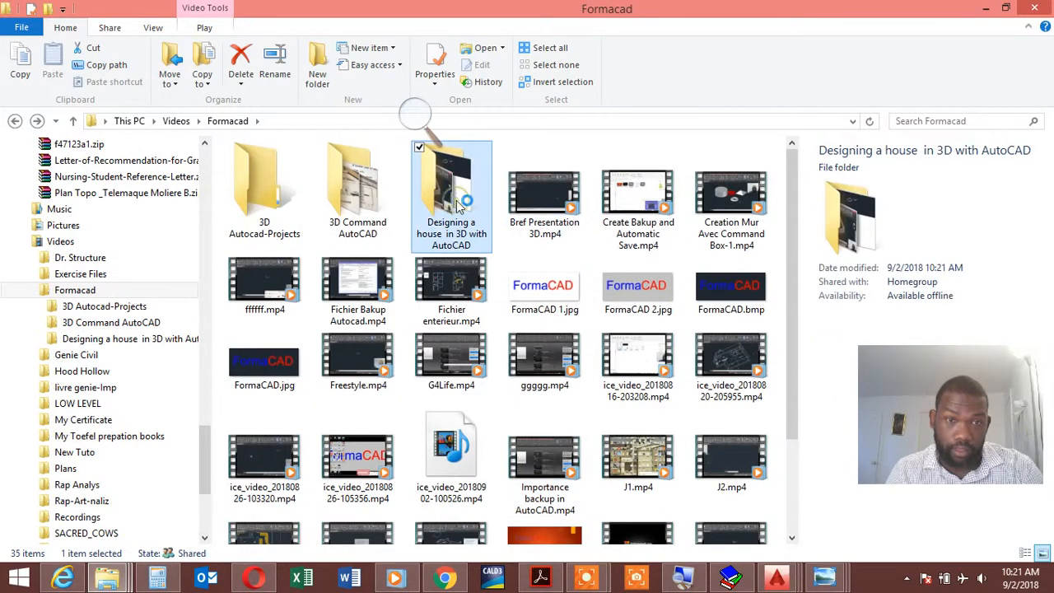
double_click(456, 200)
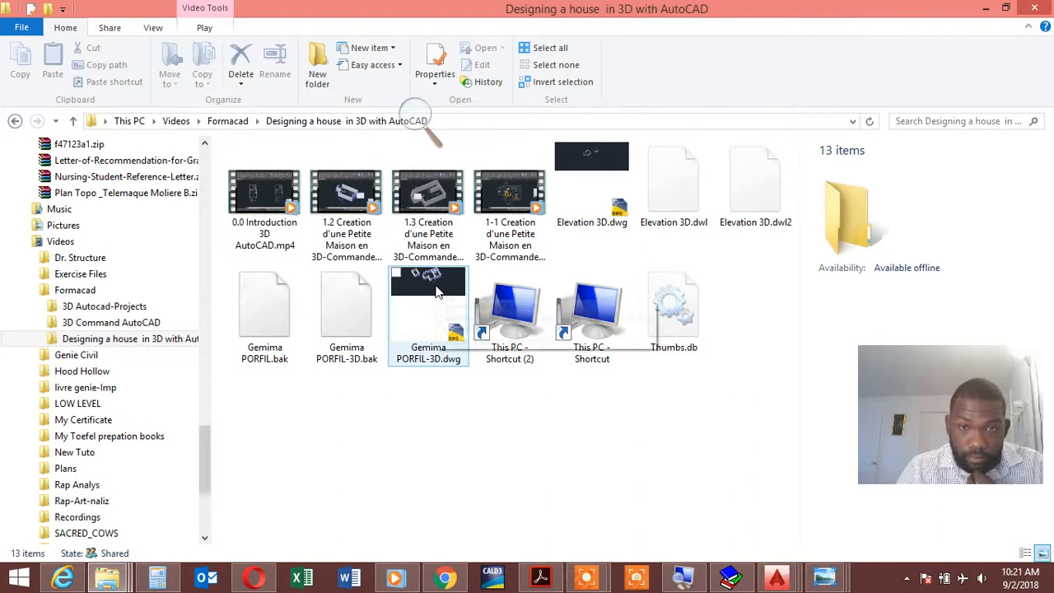
mouse_move(436, 292)
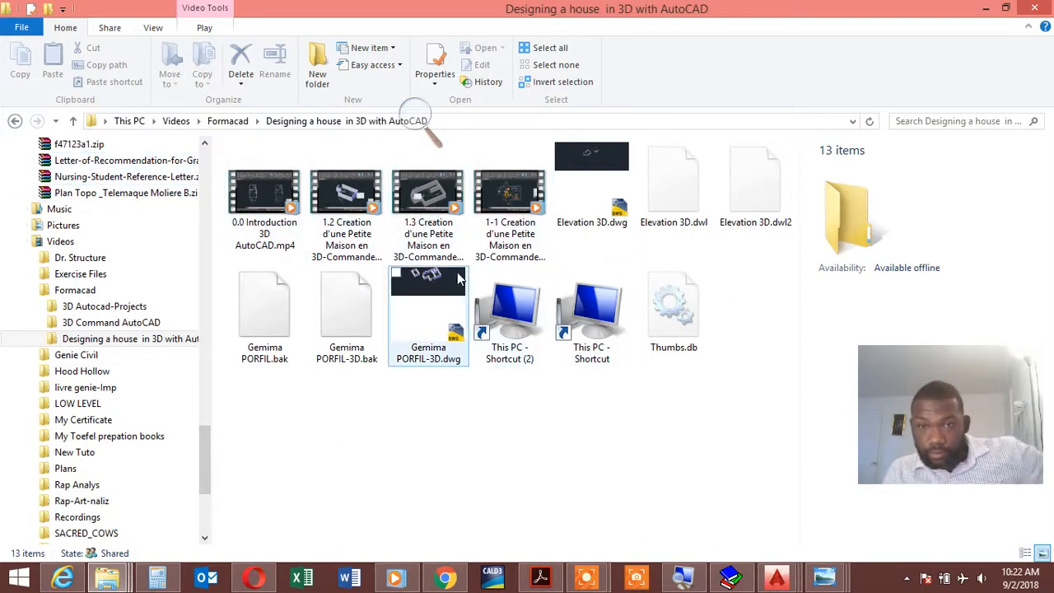
click(15, 121)
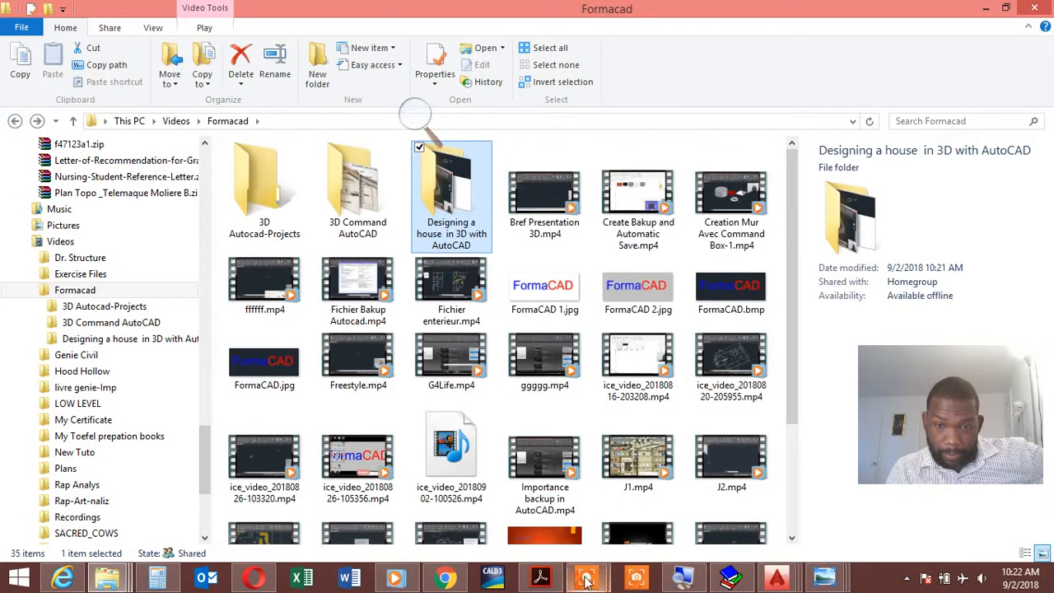
click(587, 577)
click(671, 463)
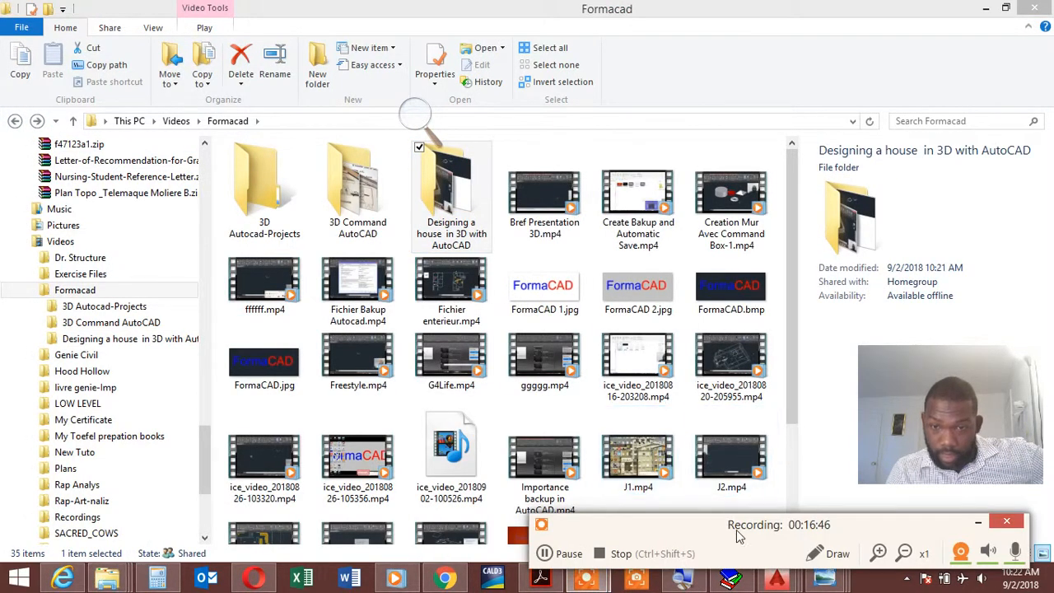